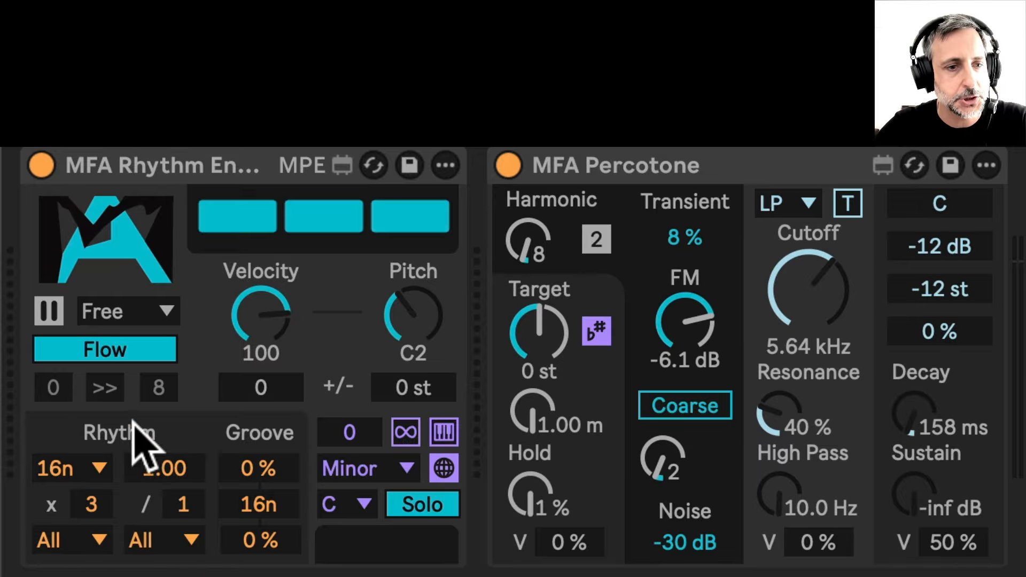
Examine the rhythm rate, multiplier and divisor filter, factor and mode controls without changing them
{"action": "left_click", "coordinate": [100, 465]}
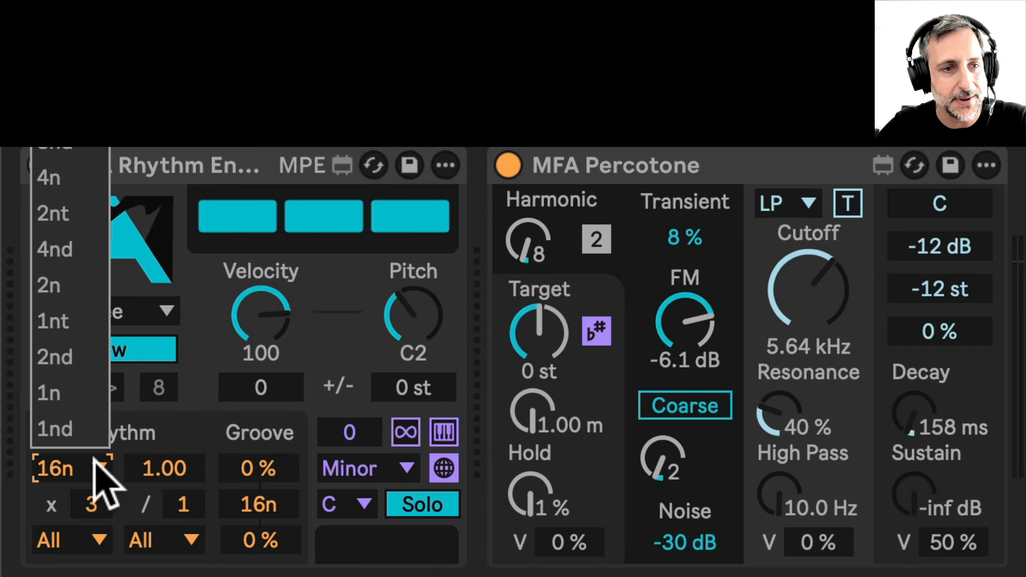
{"action": "left_click", "coordinate": [86, 452]}
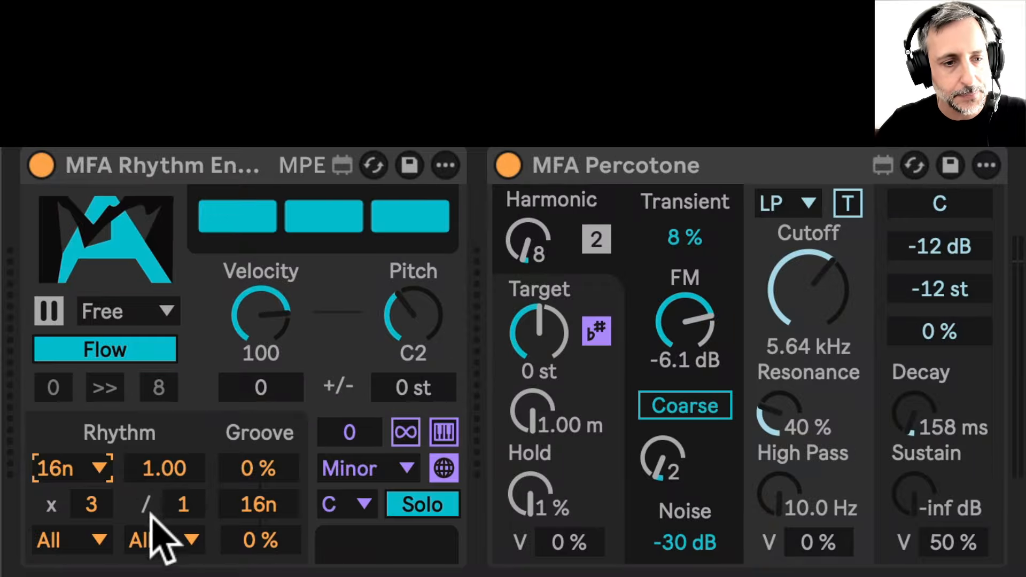
{"action": "left_click", "coordinate": [98, 539]}
{"action": "left_click", "coordinate": [98, 536]}
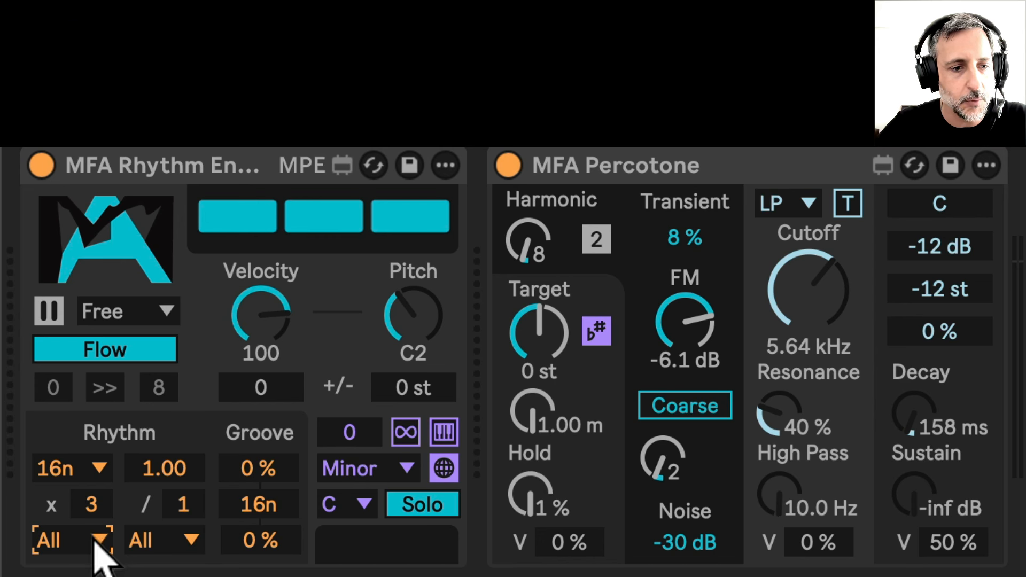
{"action": "left_click", "coordinate": [183, 550]}
{"action": "left_click", "coordinate": [178, 547]}
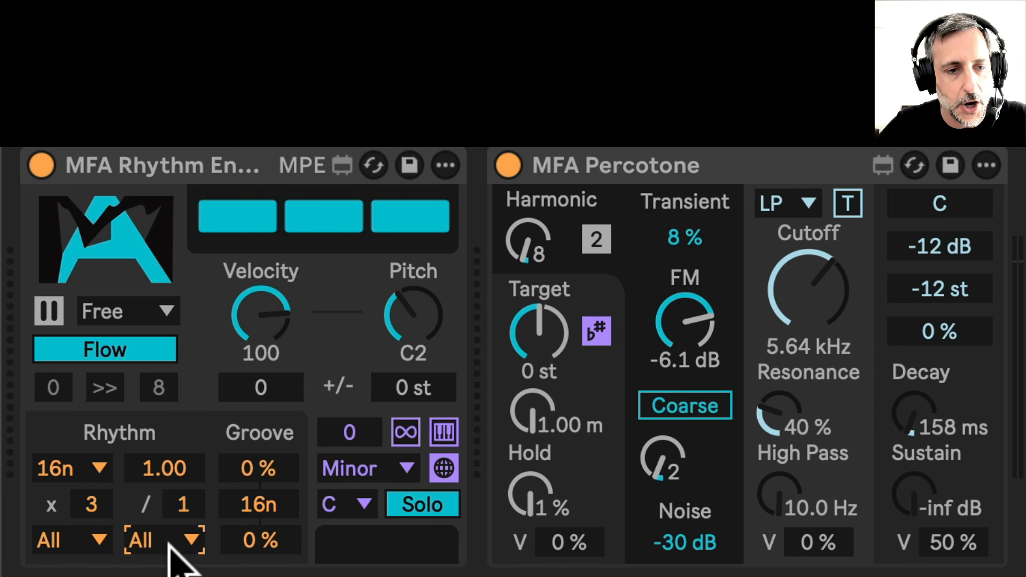
{"action": "left_click", "coordinate": [95, 505]}
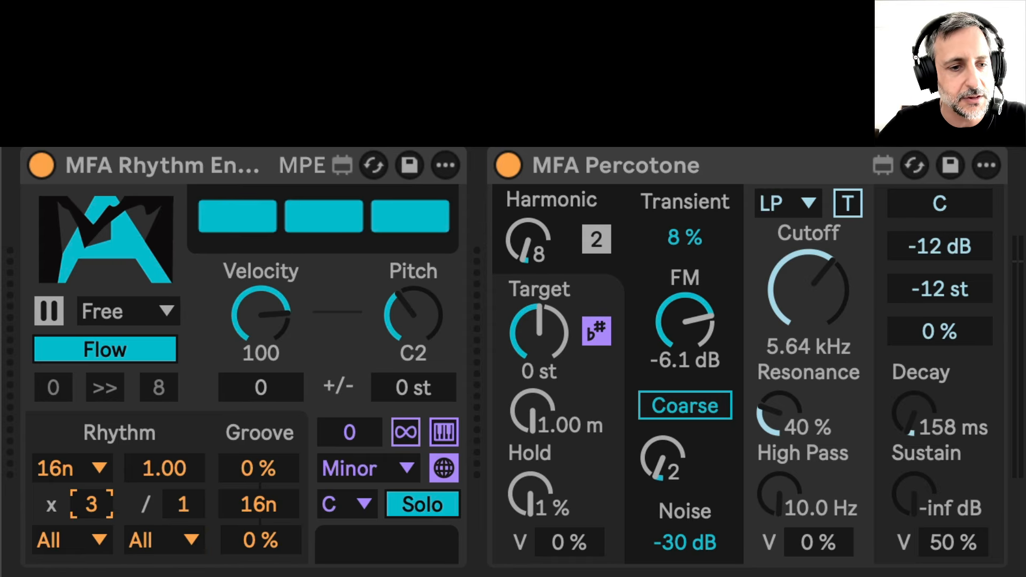
{"action": "left_click", "coordinate": [180, 464]}
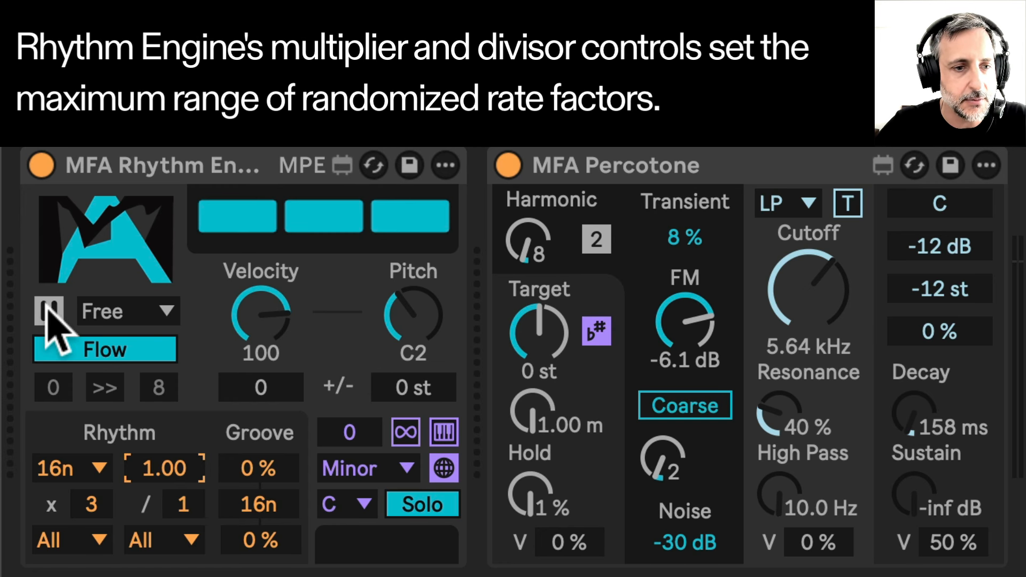
{"action": "left_click", "coordinate": [134, 312]}
{"action": "left_click", "coordinate": [134, 312]}
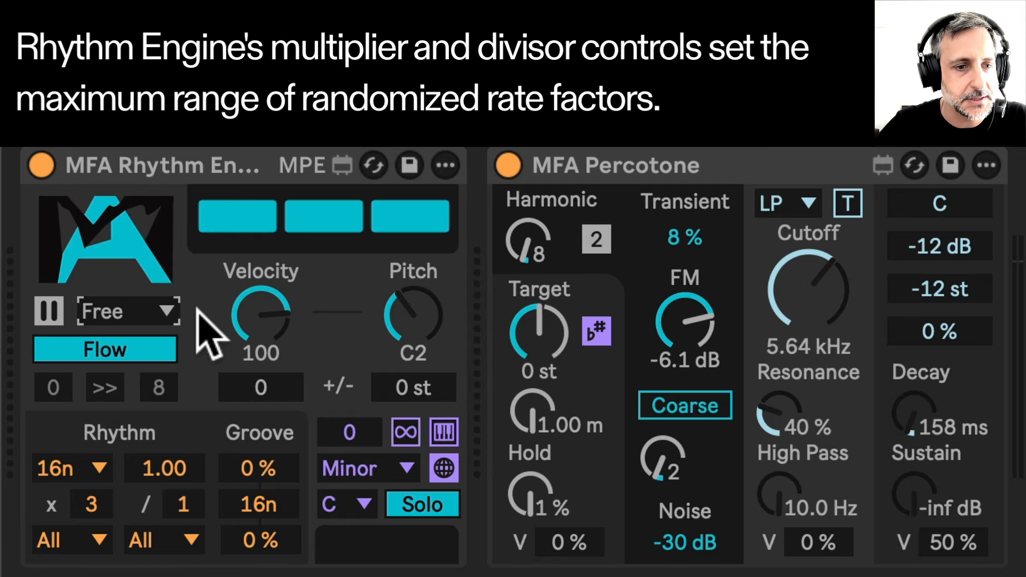
Switch the Flow mode toggle to Pattern and back to Flow
{"action": "left_click", "coordinate": [145, 348]}
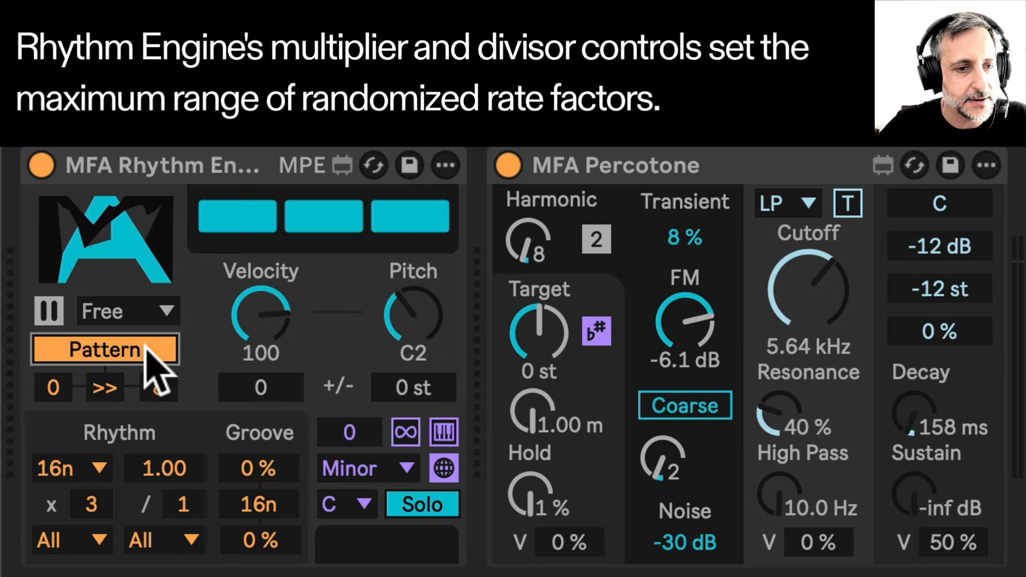
{"action": "left_click", "coordinate": [146, 345]}
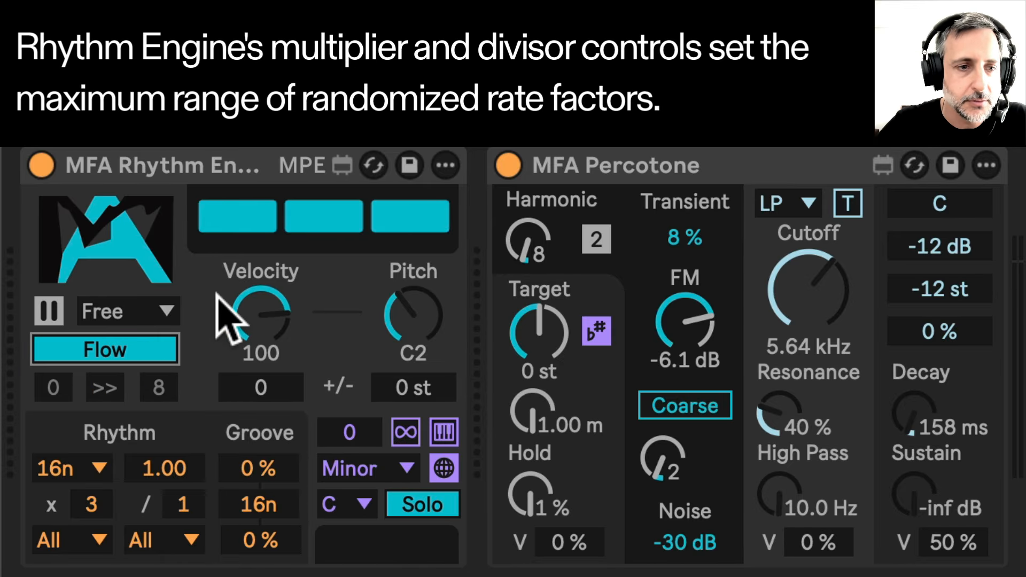
{"action": "left_click", "coordinate": [220, 161]}
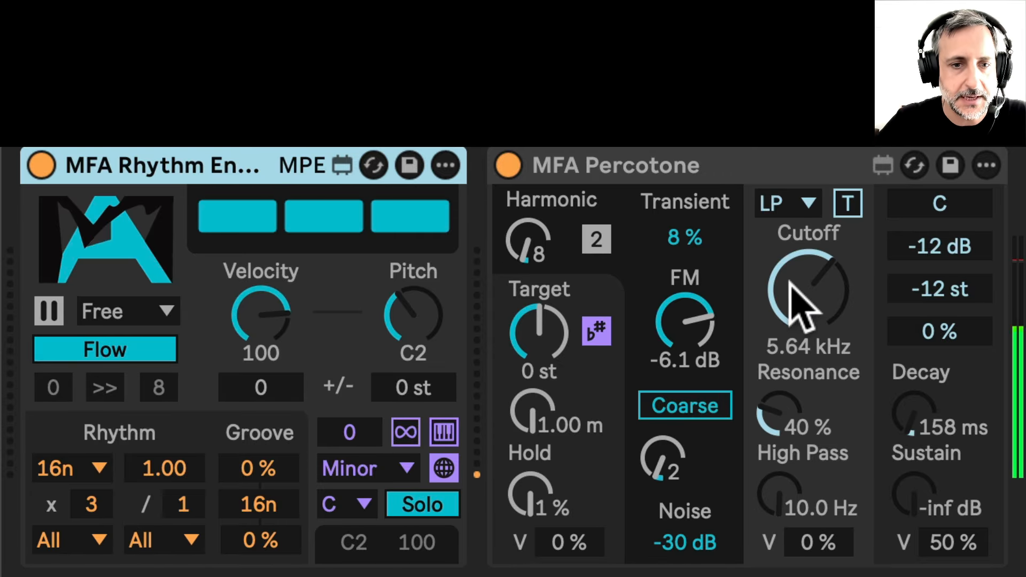
Lower Percotone's cutoff to about 2.27 kHz and set the two groove amounts to 23 % and 18 %
{"action": "left_click_drag", "start_coordinate": [790, 282], "coordinate": [790, 326]}
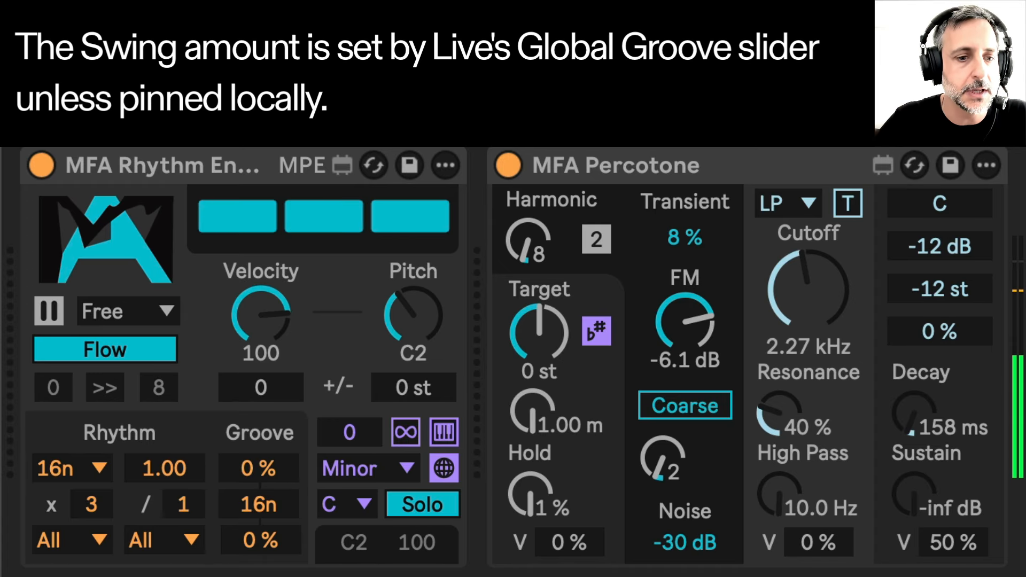
{"action": "left_click_drag", "start_coordinate": [258, 469], "coordinate": [259, 407]}
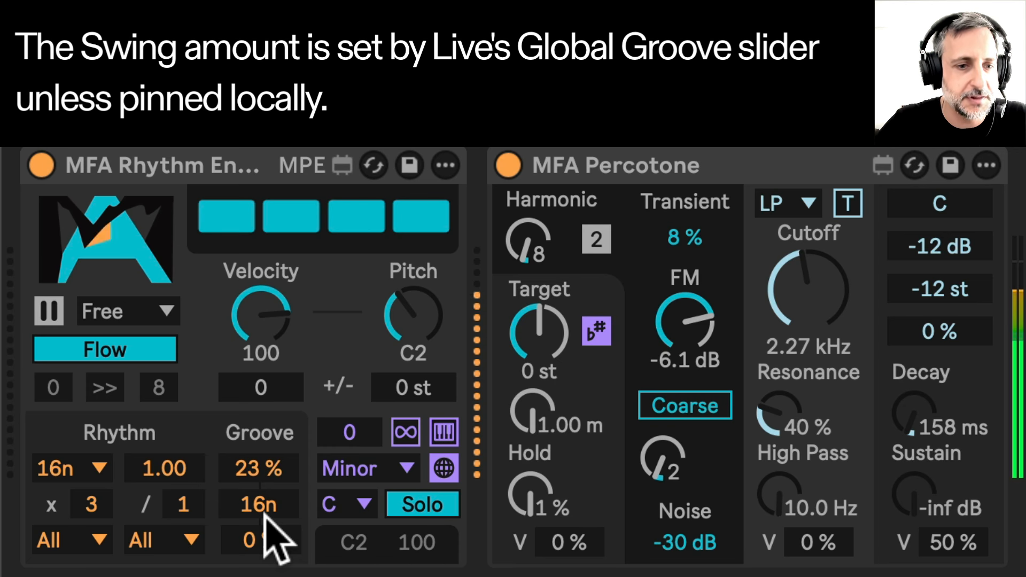
{"action": "left_click_drag", "start_coordinate": [260, 539], "coordinate": [260, 514]}
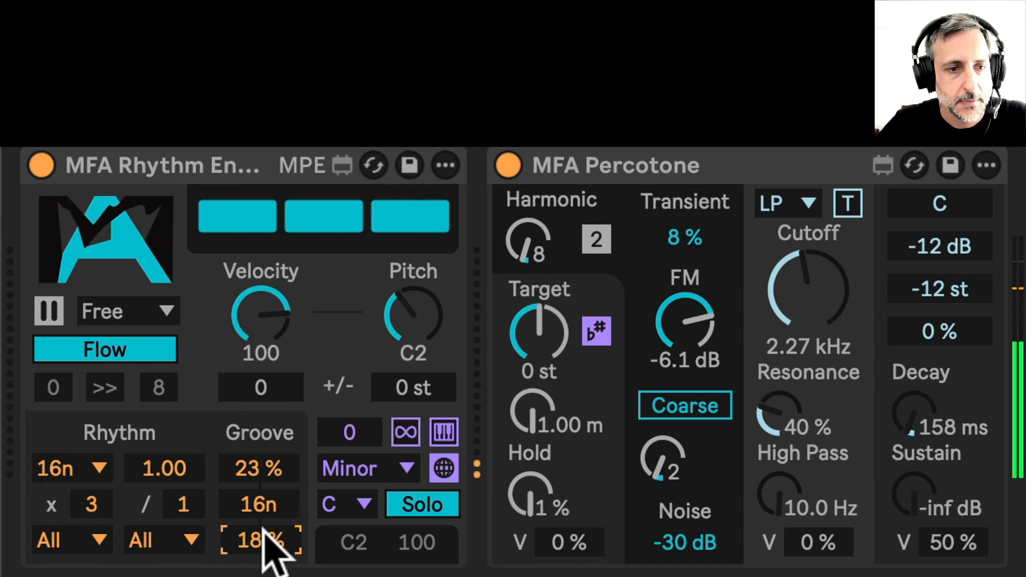
Raise the rhythm rate multiplier to 4
{"action": "left_click", "coordinate": [94, 504]}
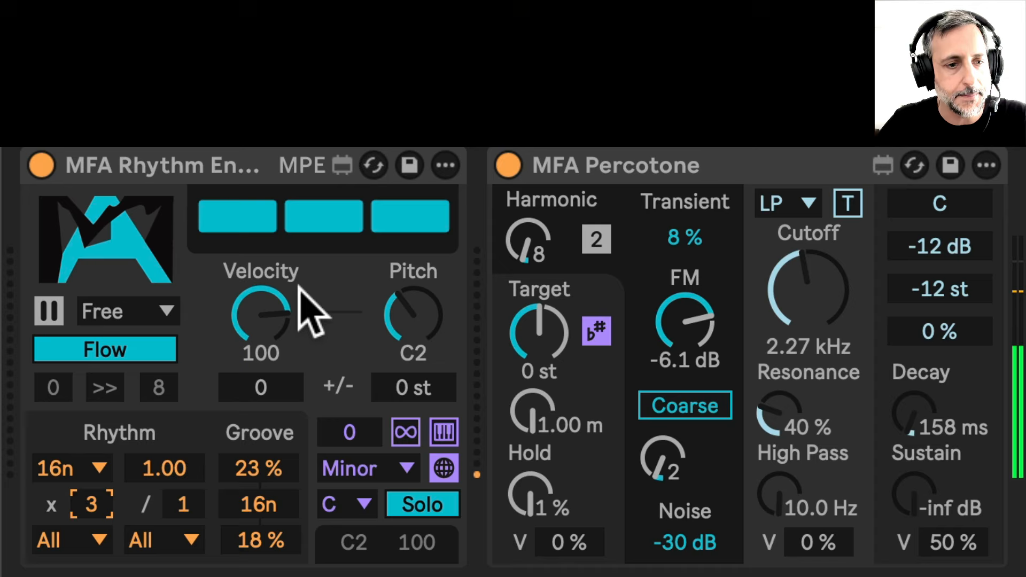
{"action": "key", "text": "Up"}
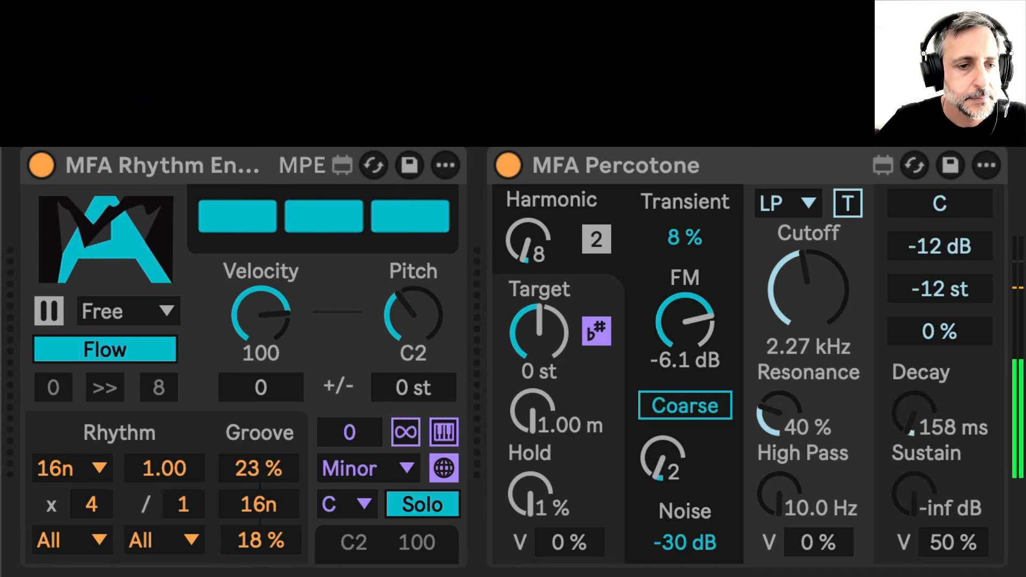
{"action": "mouse_move", "coordinate": [164, 468]}
{"action": "left_mouse_down"}
{"action": "mouse_move", "coordinate": [164, 513]}
{"action": "mouse_move", "coordinate": [164, 486]}
{"action": "left_mouse_up"}
{"action": "mouse_move", "coordinate": [164, 468]}
{"action": "left_mouse_down"}
{"action": "mouse_move", "coordinate": [164, 458]}
{"action": "mouse_move", "coordinate": [172, 472]}
{"action": "left_mouse_up"}
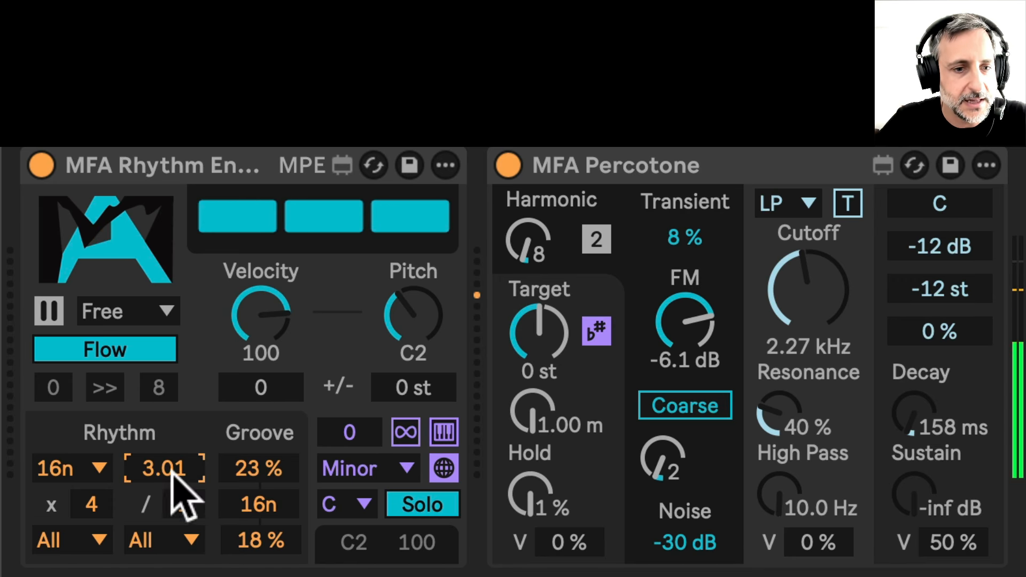
{"action": "double_click", "coordinate": [171, 470]}
Shift the octave offset to 2 and back to 0
{"action": "left_click", "coordinate": [349, 436]}
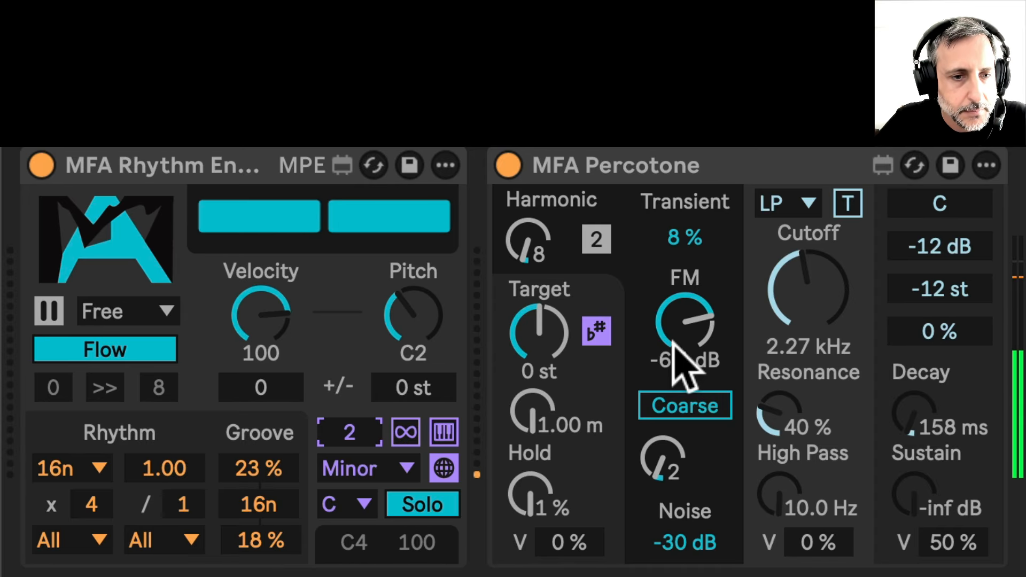
{"action": "key", "text": "Down"}
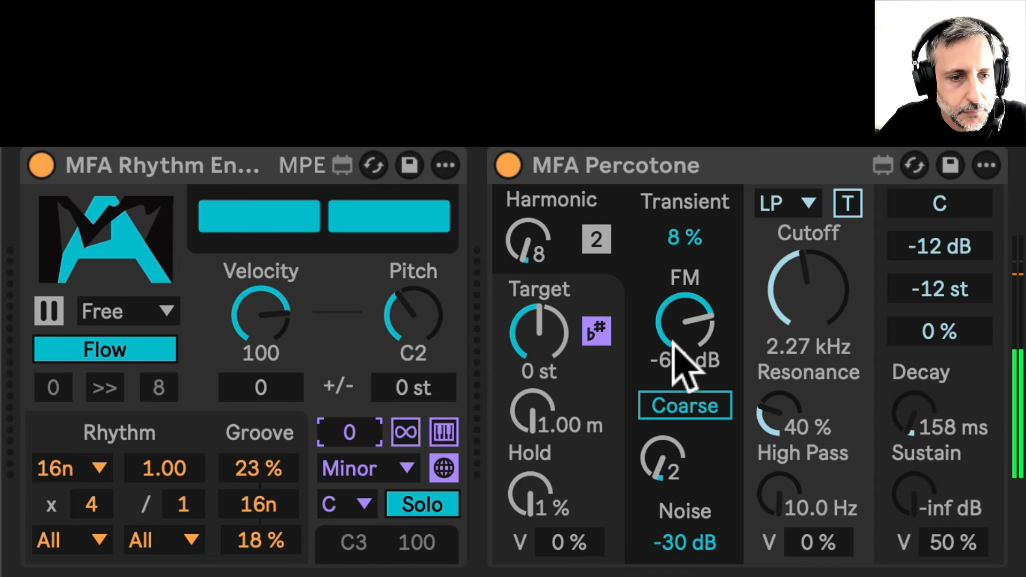
Switch to a local Chromatic (Thru) scale and return to the global scale
{"action": "left_click", "coordinate": [447, 468]}
{"action": "left_click", "coordinate": [402, 469]}
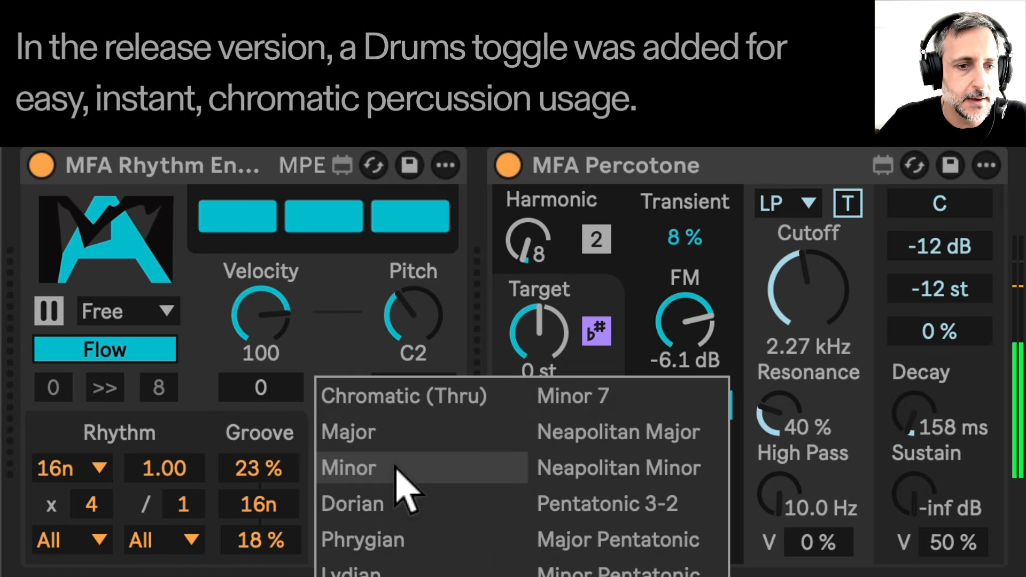
{"action": "left_click", "coordinate": [394, 395]}
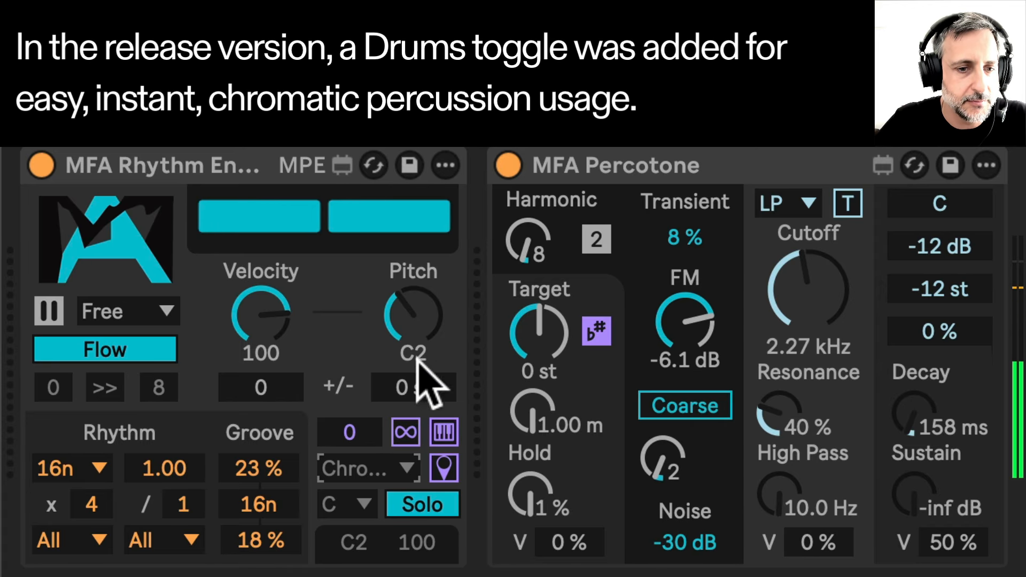
{"action": "left_click", "coordinate": [446, 474]}
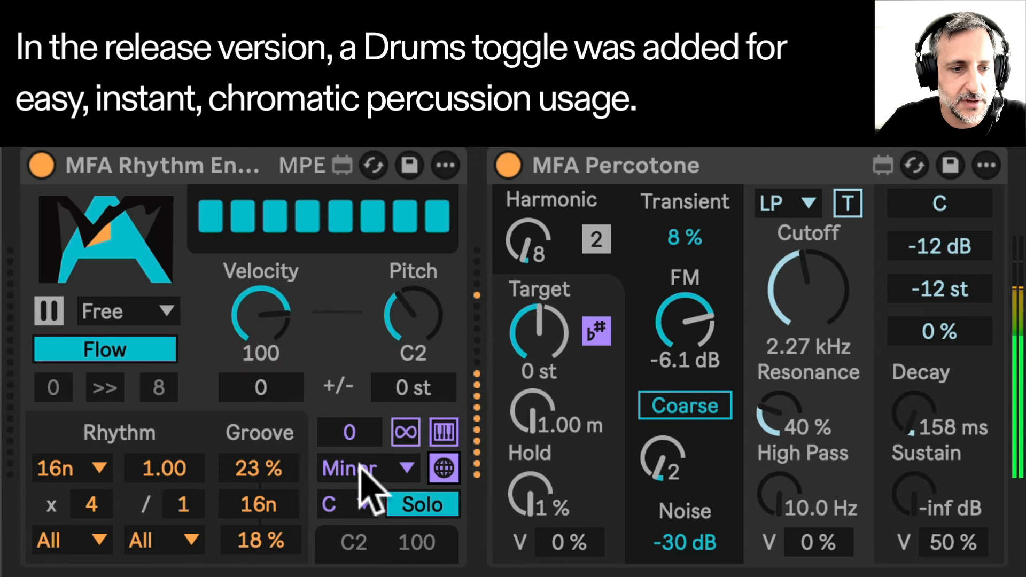
Toggle the Solo mode to Blend and back to Solo
{"action": "left_click", "coordinate": [432, 507]}
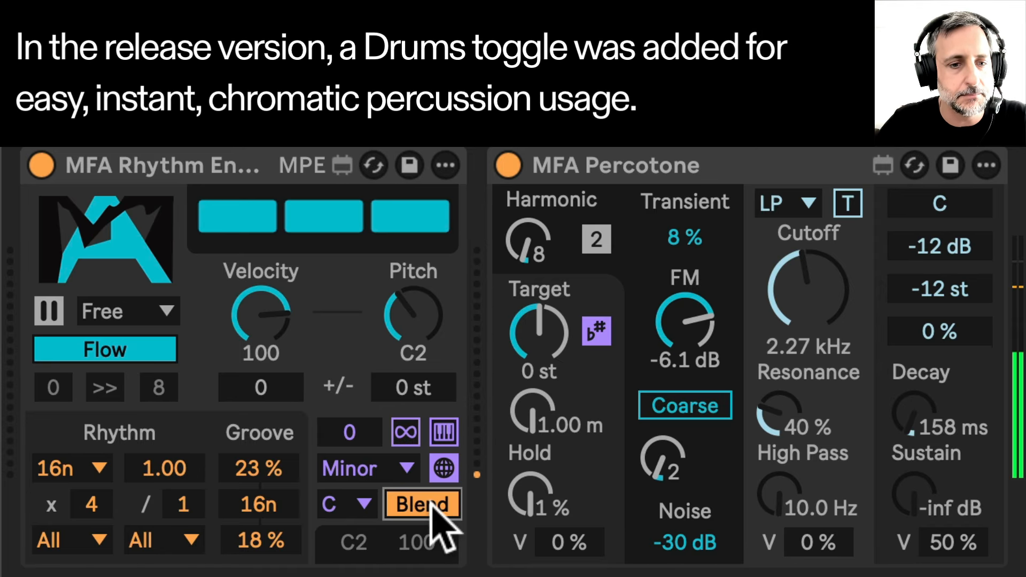
{"action": "left_click", "coordinate": [433, 505]}
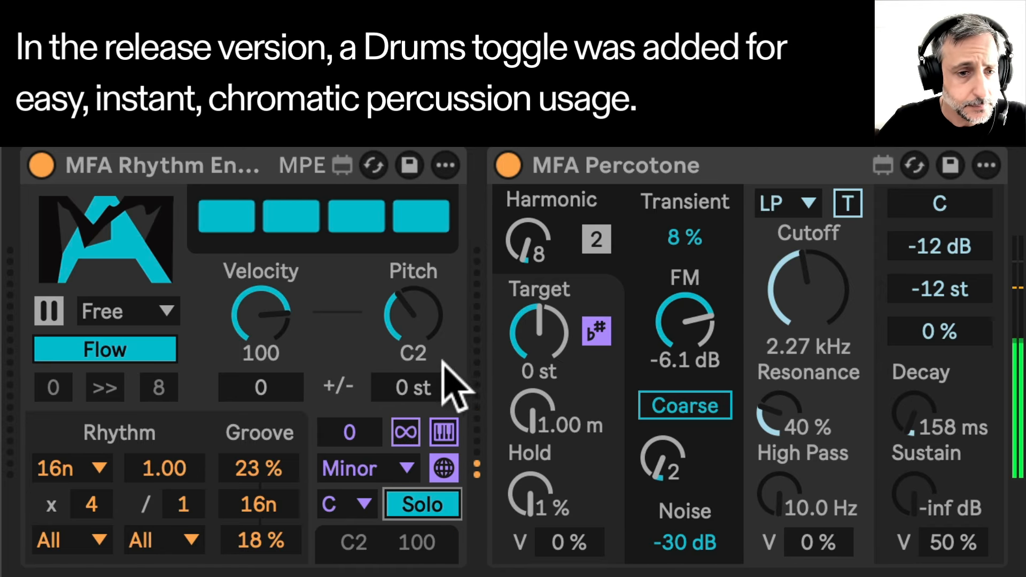
Try several velocity +/- variation amounts
{"action": "left_click", "coordinate": [267, 384]}
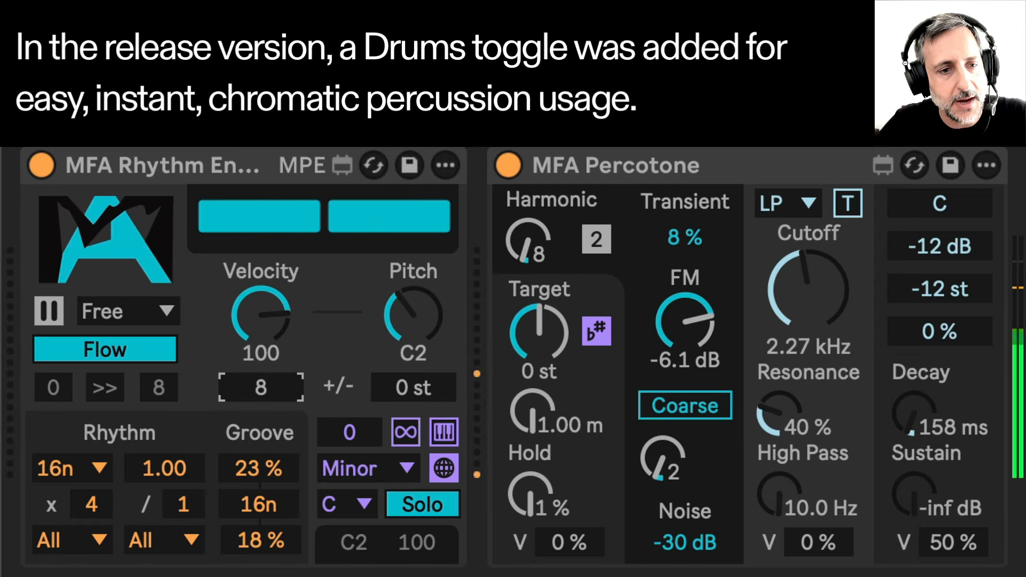
{"action": "left_click_drag", "start_coordinate": [267, 384], "coordinate": [267, 371]}
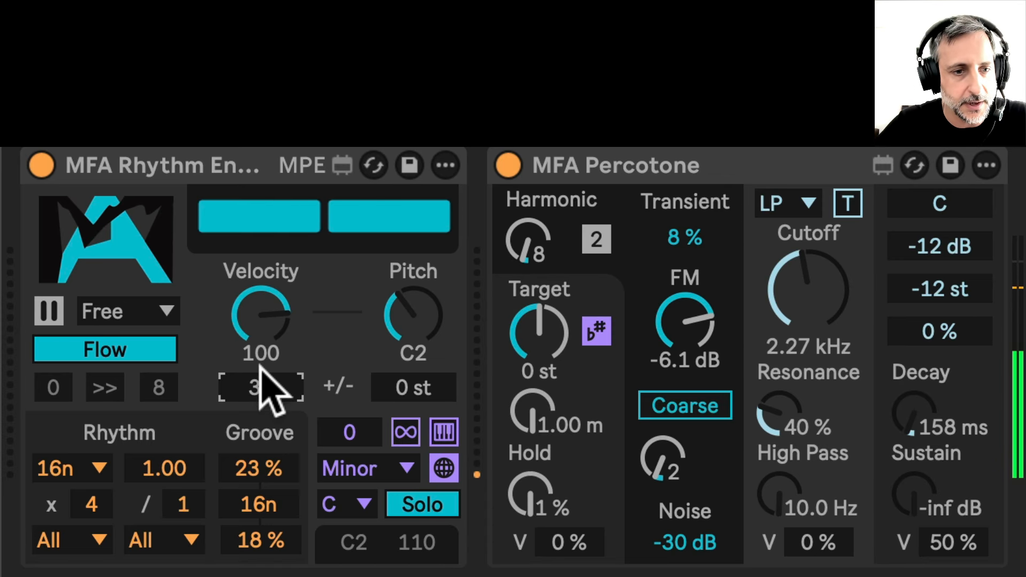
{"action": "left_click_drag", "start_coordinate": [260, 387], "coordinate": [261, 415]}
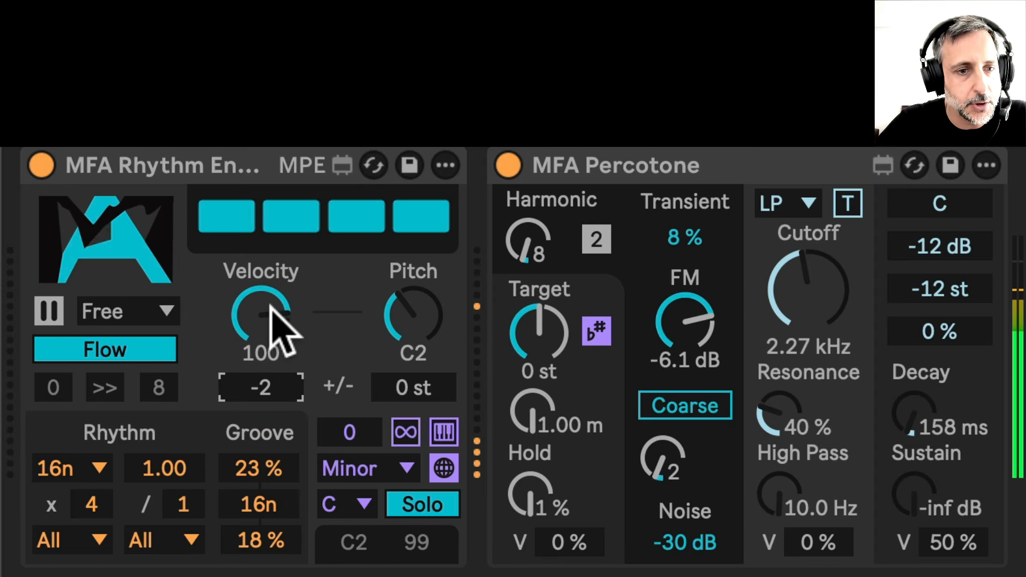
{"action": "left_click_drag", "start_coordinate": [261, 388], "coordinate": [261, 327]}
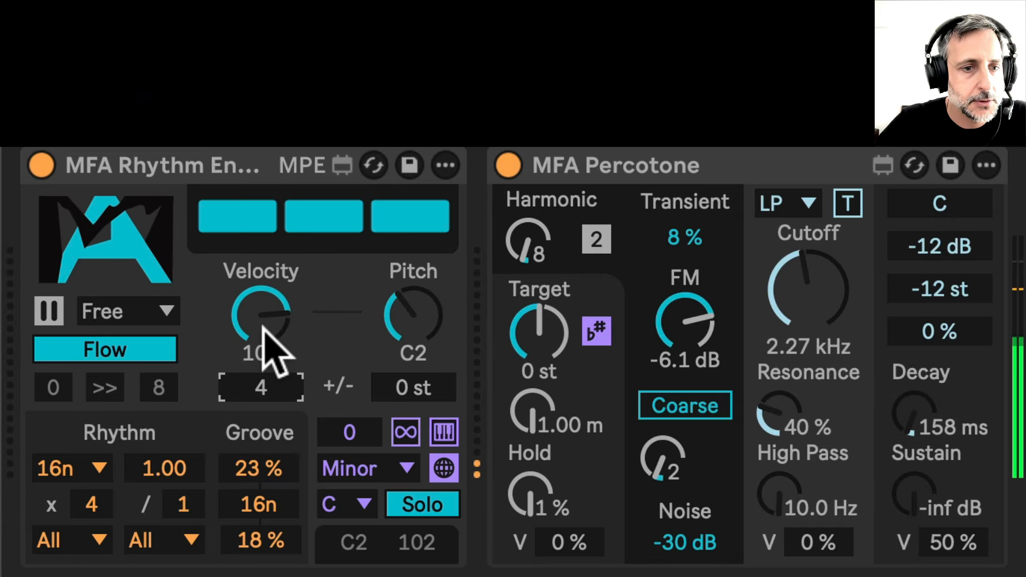
{"action": "left_click_drag", "start_coordinate": [258, 382], "coordinate": [258, 407]}
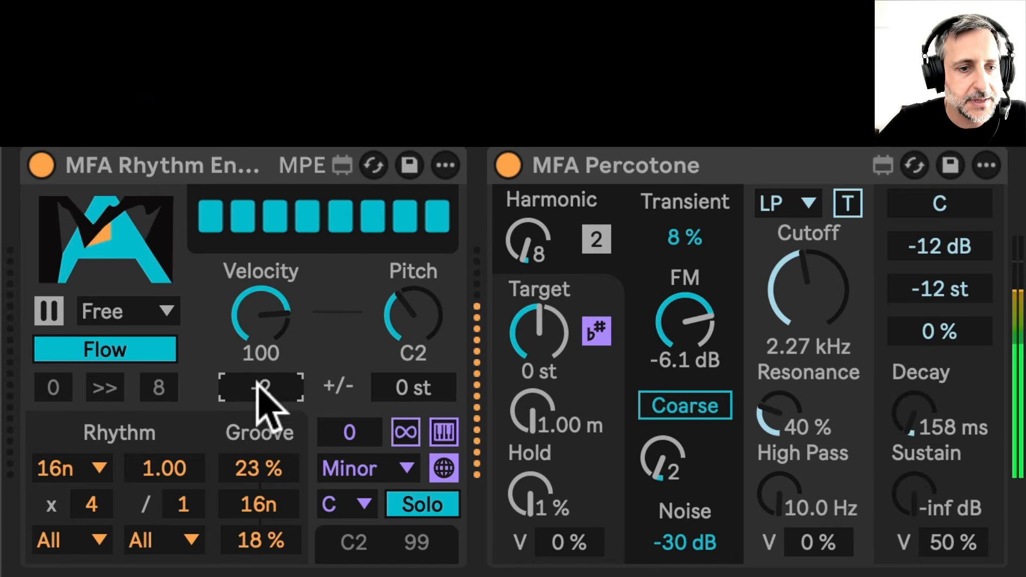
Set the velocity to 127 and its +/- variation to -27
{"action": "mouse_move", "coordinate": [270, 316]}
{"action": "left_mouse_down"}
{"action": "mouse_move", "coordinate": [270, 299]}
{"action": "mouse_move", "coordinate": [270, 316]}
{"action": "left_mouse_up"}
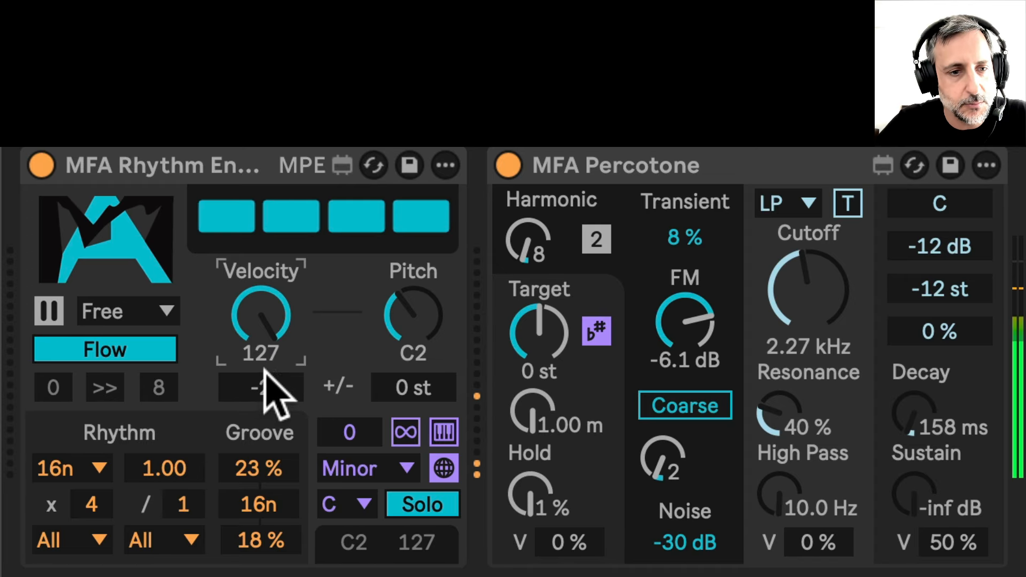
{"action": "left_click_drag", "start_coordinate": [260, 388], "coordinate": [261, 422]}
{"action": "type", "text": "-27"}
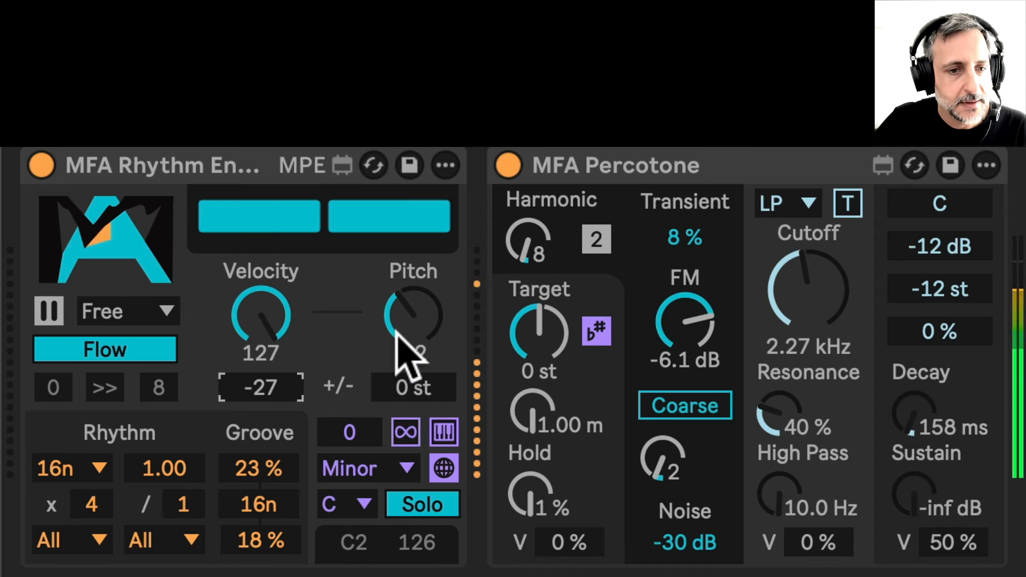
Set the pitch +/- variation range to +10 st
{"action": "left_click", "coordinate": [414, 387]}
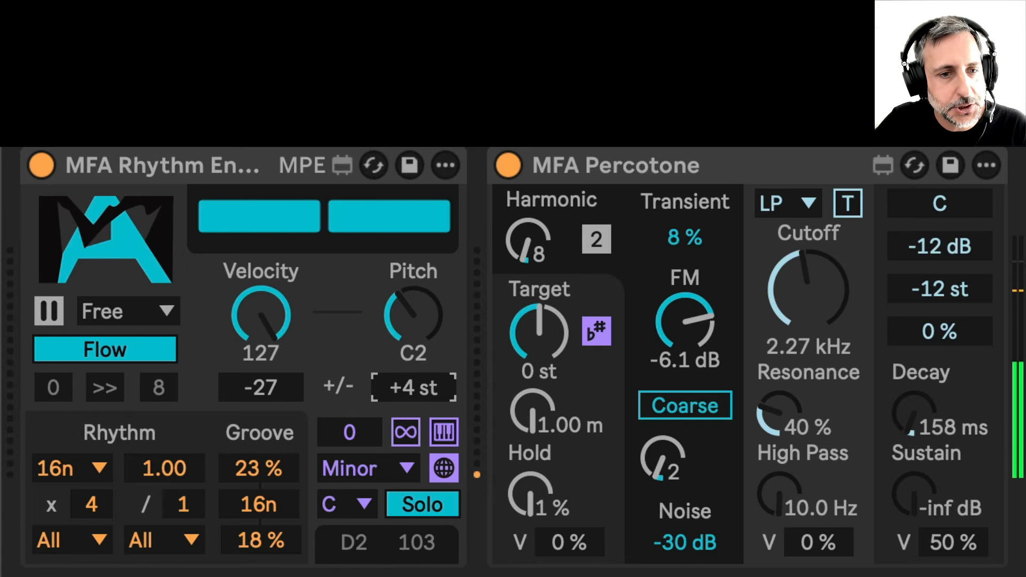
{"action": "left_click_drag", "start_coordinate": [413, 374], "coordinate": [412, 362]}
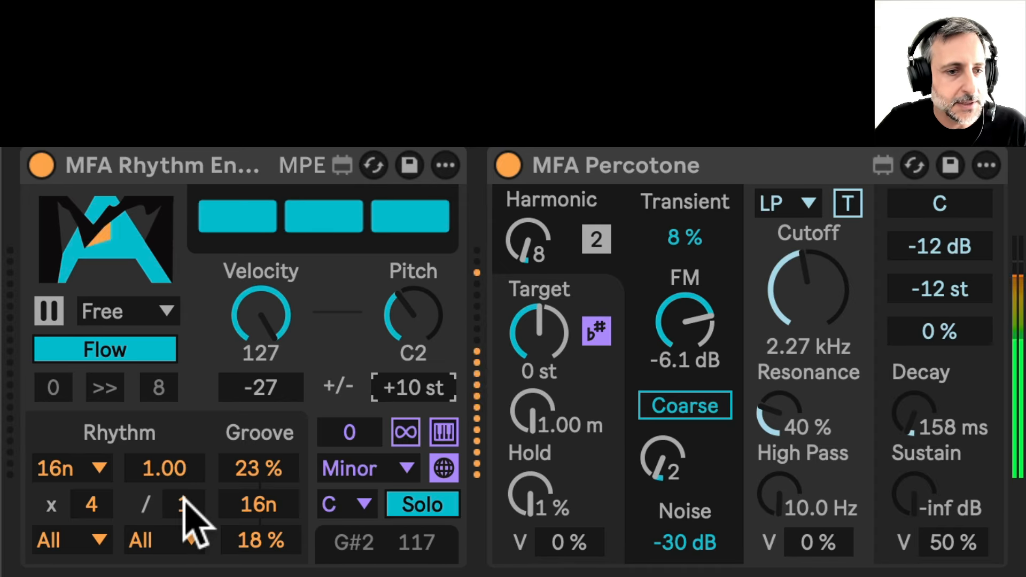
Set the multiplier filter to Odd
{"action": "left_click", "coordinate": [97, 538]}
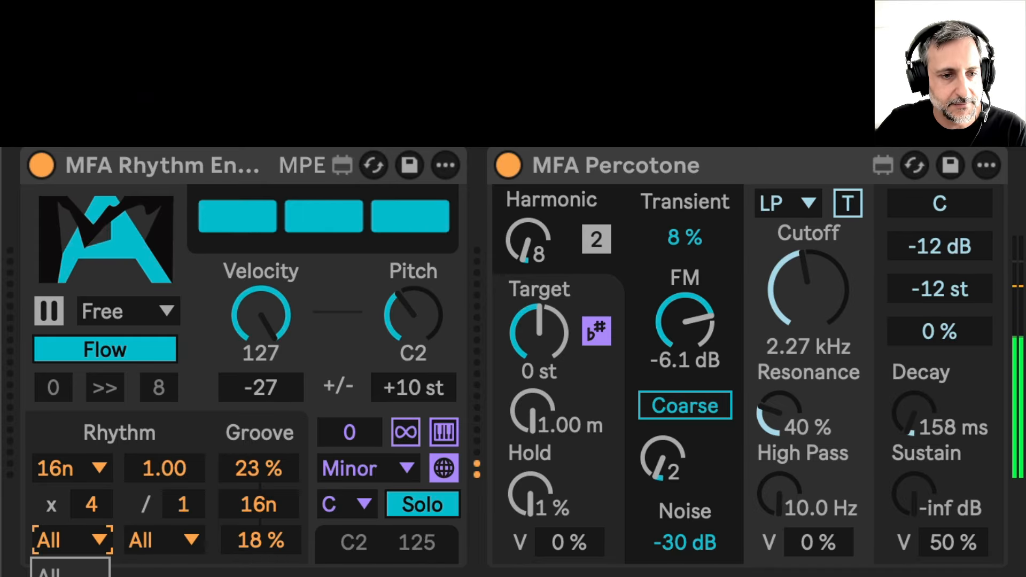
{"action": "left_click", "coordinate": [70, 576]}
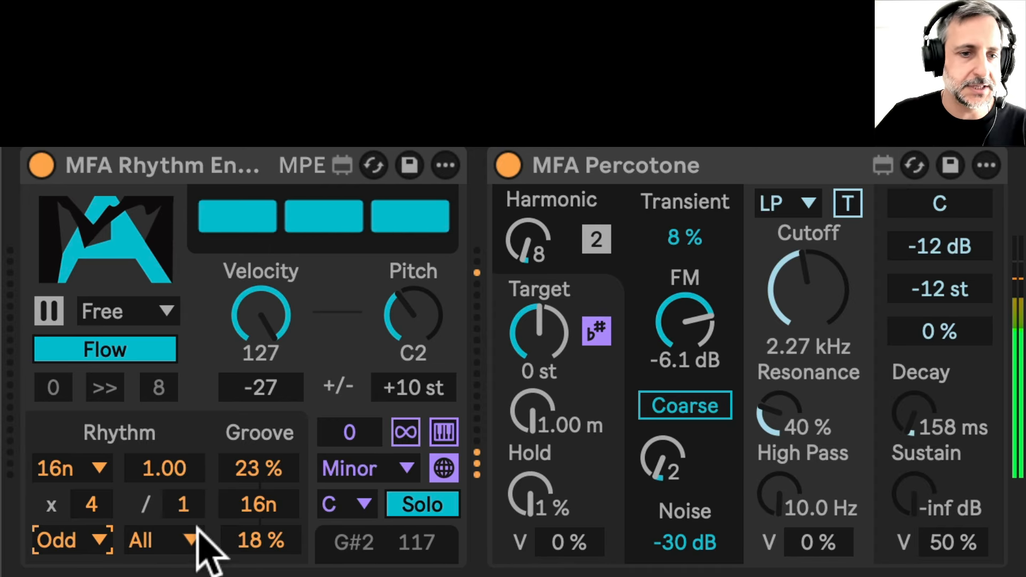
{"action": "left_click", "coordinate": [95, 540]}
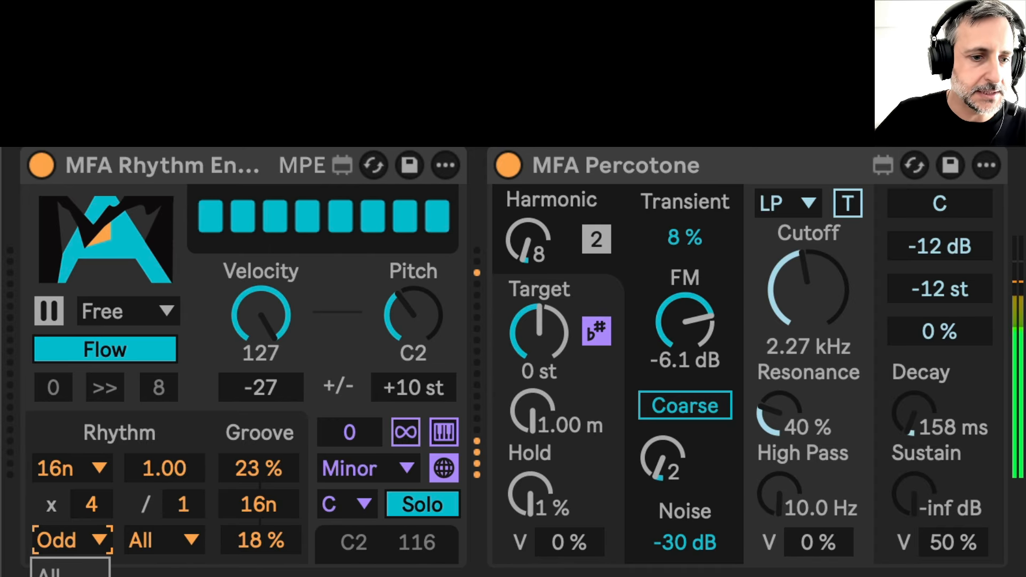
Switch the multiplier filter to Even, then set it back to All
{"action": "left_click", "coordinate": [70, 576]}
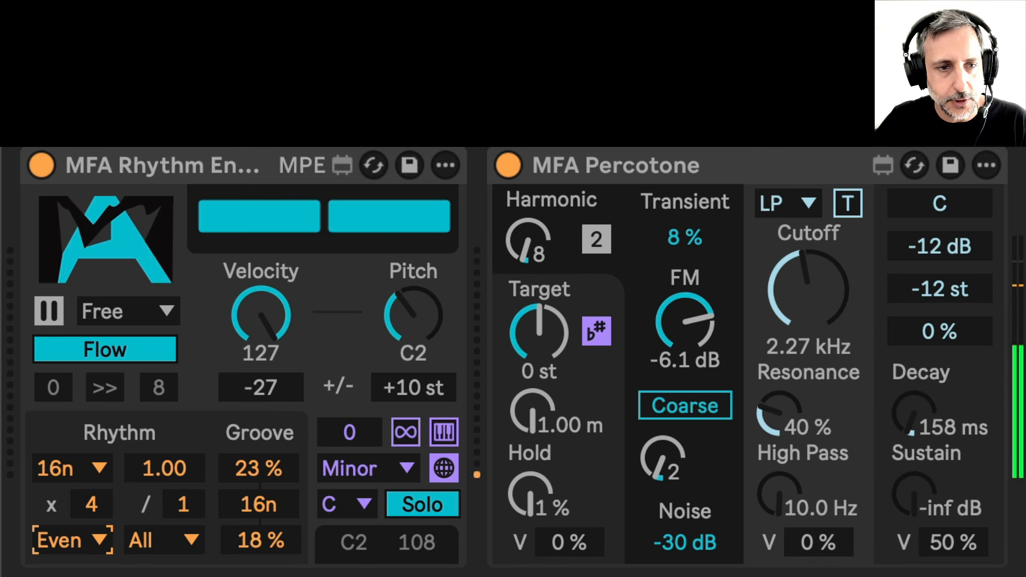
{"action": "left_click", "coordinate": [97, 545]}
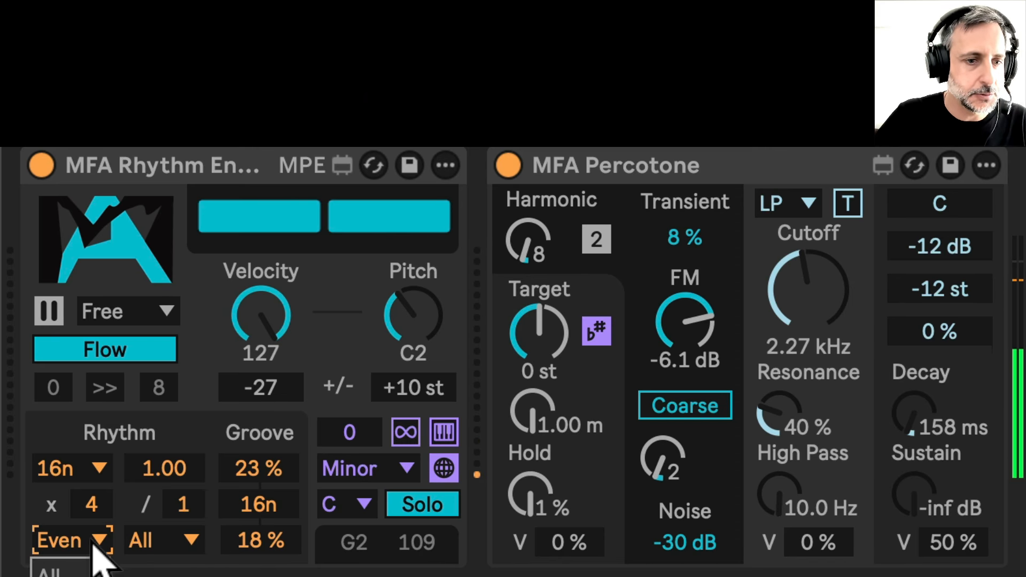
{"action": "left_click", "coordinate": [43, 562]}
Set the rhythm multiplier to 3 and the divider to 2
{"action": "left_click", "coordinate": [99, 511]}
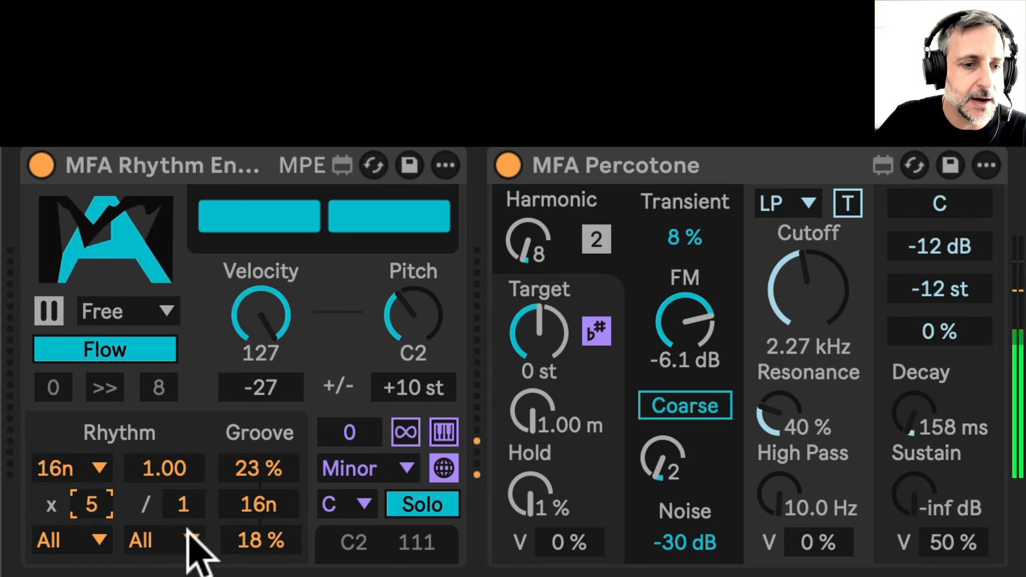
{"action": "left_click", "coordinate": [182, 504]}
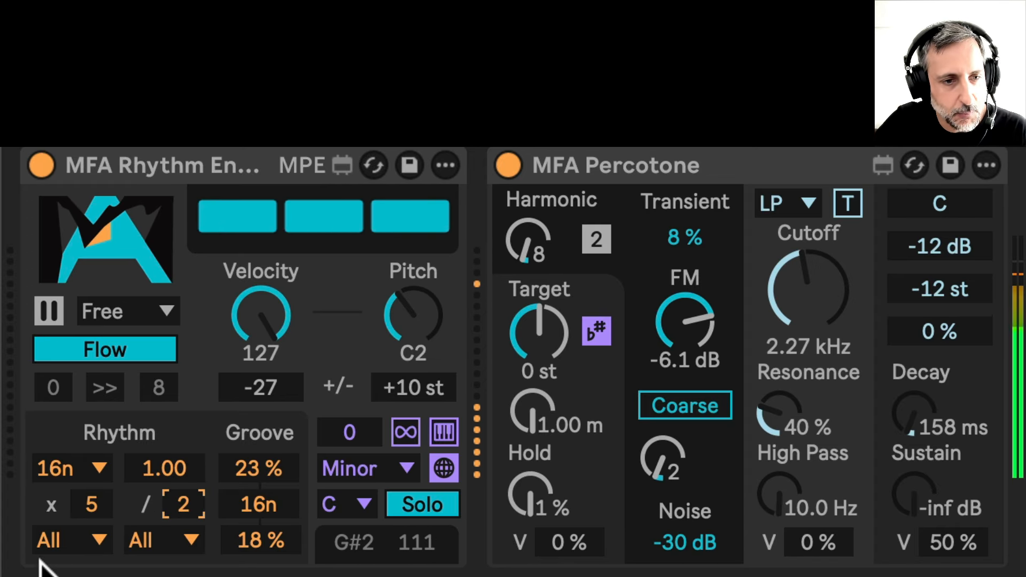
{"action": "left_click", "coordinate": [89, 503]}
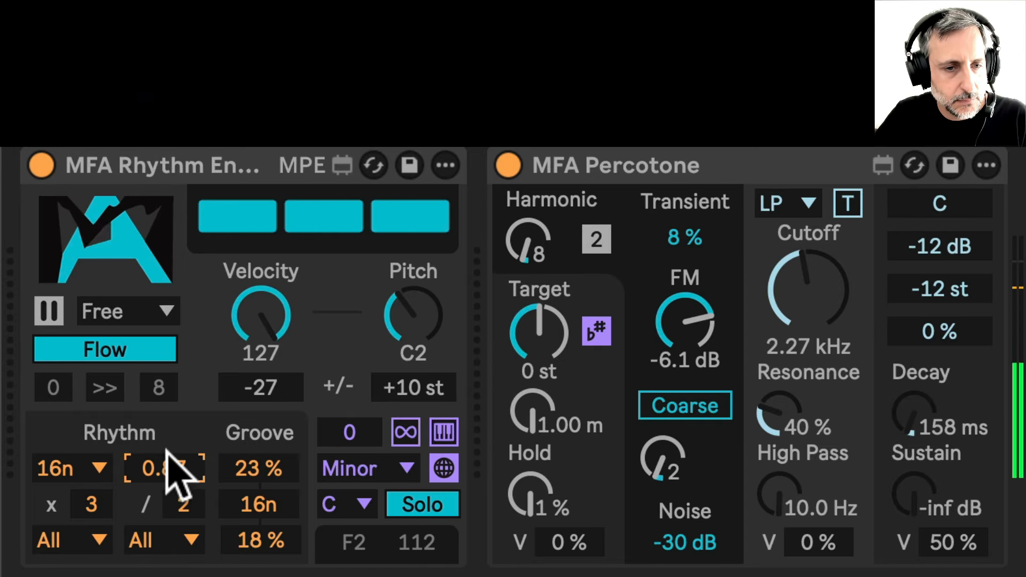
Reset the pitch +/- variation to 0 st, try -13 st, and reset it to 0 st again
{"action": "double_click", "coordinate": [412, 383]}
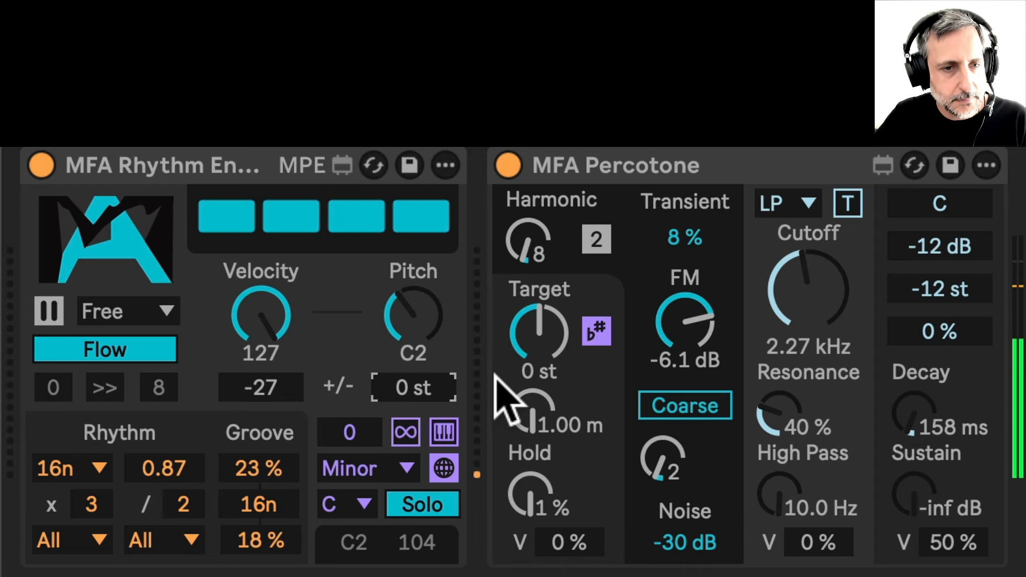
{"action": "left_click_drag", "start_coordinate": [399, 376], "coordinate": [399, 406]}
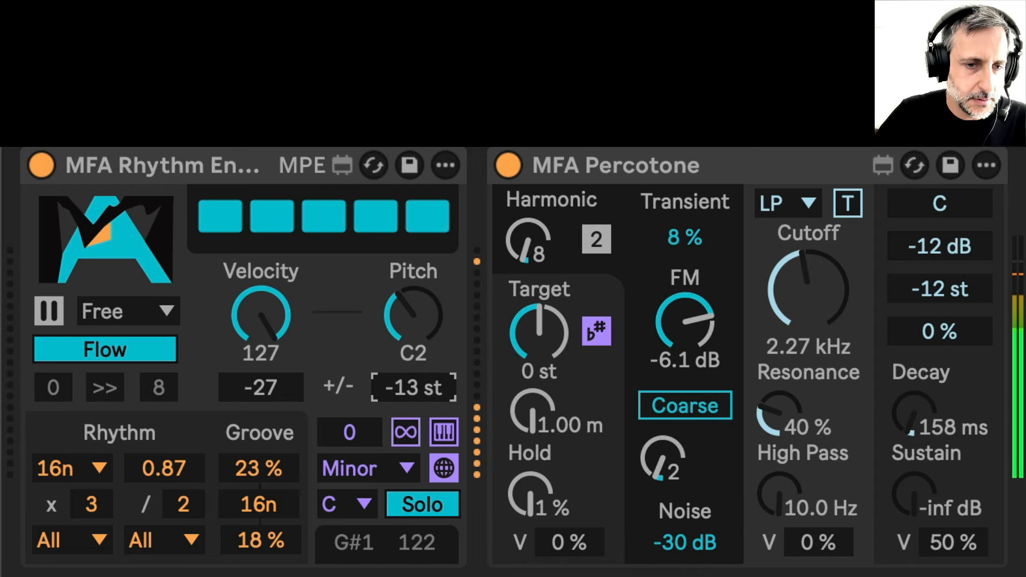
{"action": "double_click", "coordinate": [433, 389]}
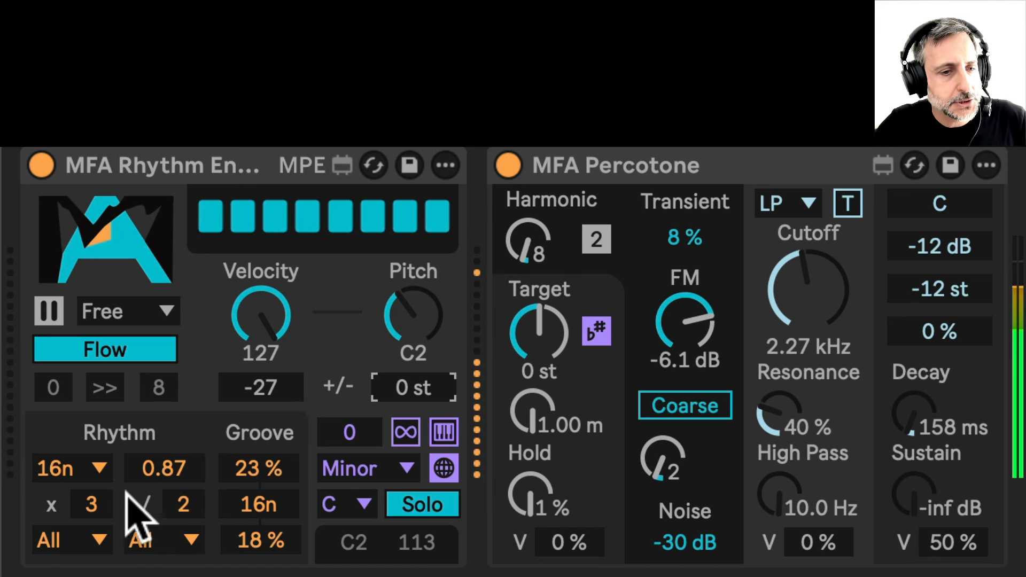
Set the rhythm multiplier to 1 and the rhythm rate to 8nt
{"action": "left_click", "coordinate": [92, 504]}
{"action": "left_click_drag", "start_coordinate": [92, 505], "coordinate": [98, 517]}
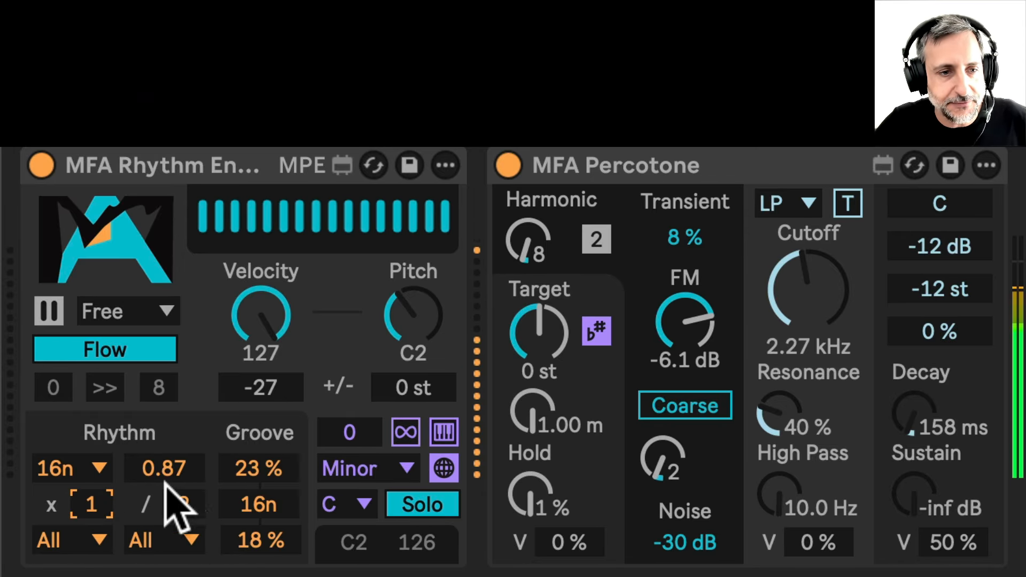
{"action": "left_click", "coordinate": [99, 470]}
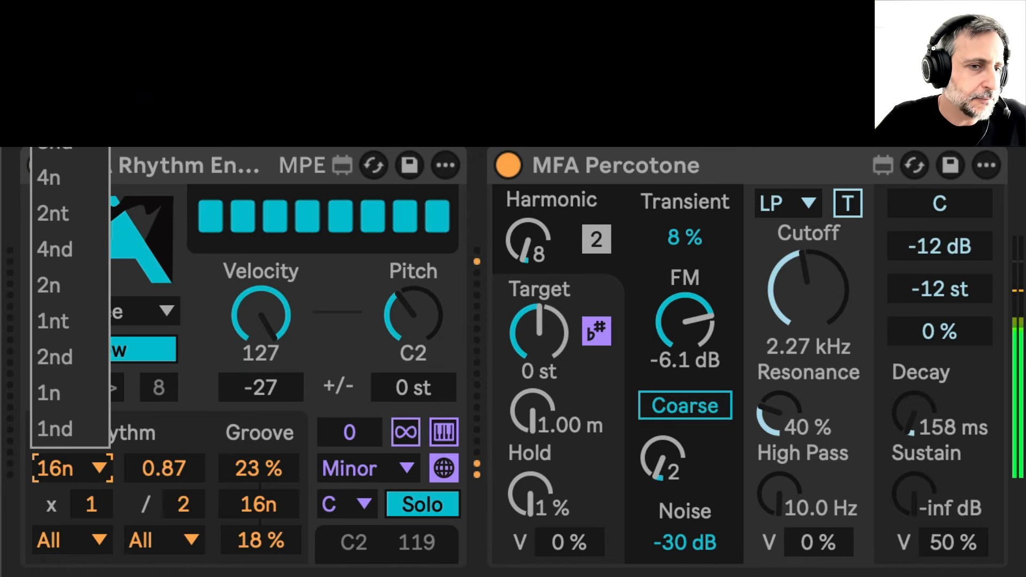
{"action": "left_click", "coordinate": [59, 2]}
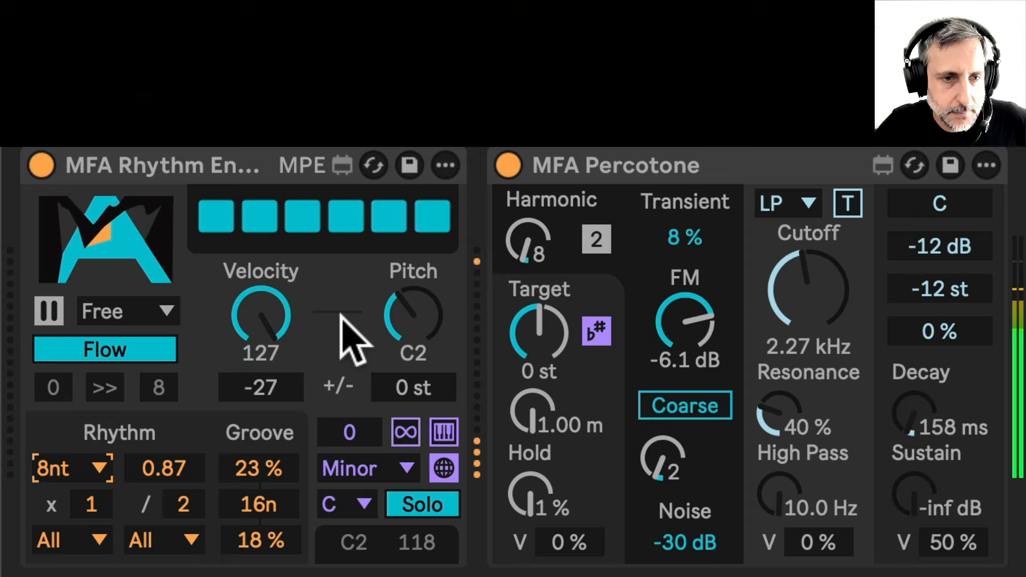
Set the velocity +/- variation to -59 and raise the base pitch to C3
{"action": "left_click", "coordinate": [265, 388]}
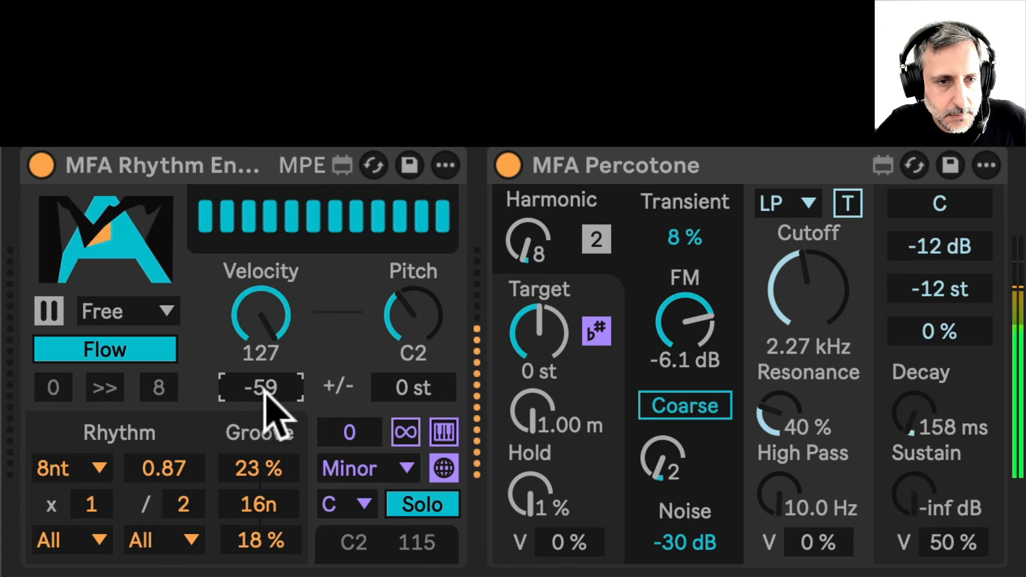
{"action": "left_click", "coordinate": [420, 300]}
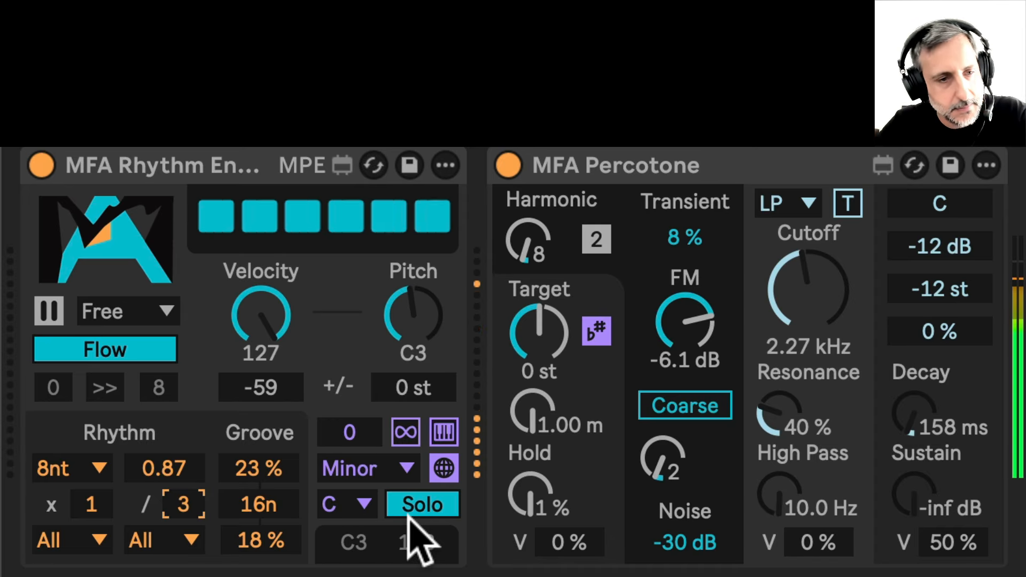
Set the rhythm rate amount to 0.18 and the divider to 1
{"action": "left_click", "coordinate": [163, 468]}
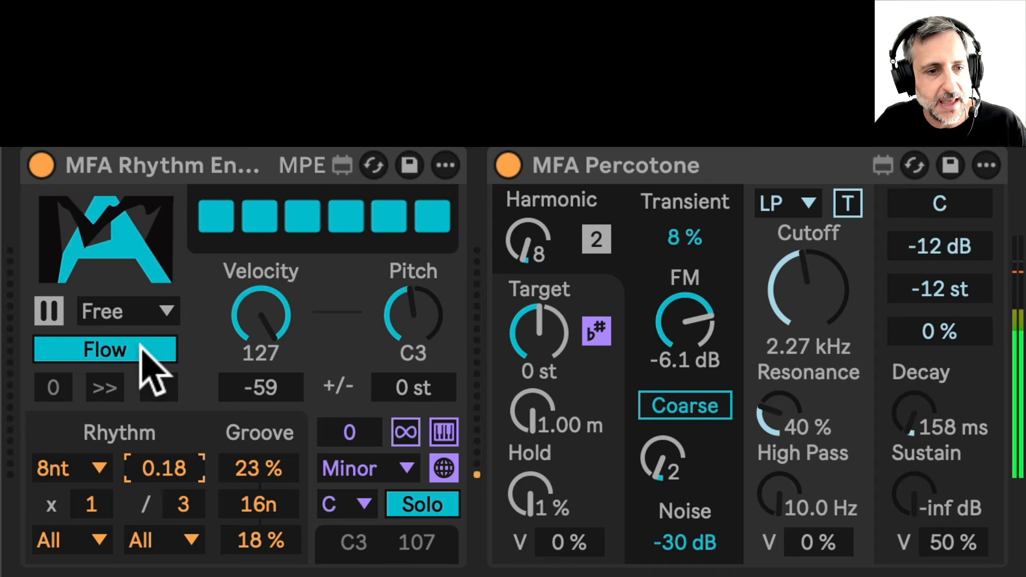
{"action": "left_click", "coordinate": [184, 503]}
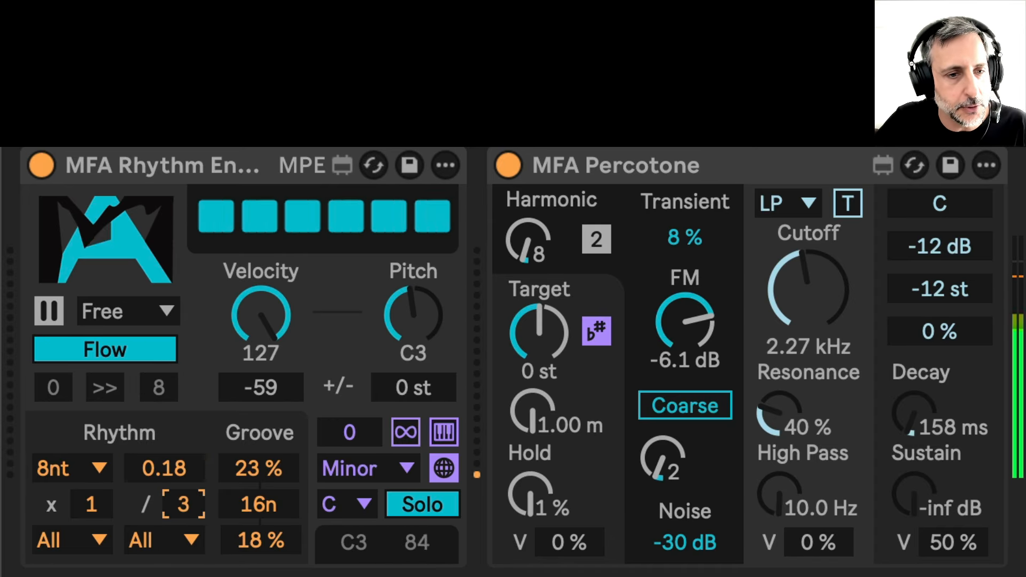
{"action": "left_click_drag", "start_coordinate": [183, 503], "coordinate": [195, 522]}
Choose another rhythm rate division and adjust the multiplier
{"action": "left_click", "coordinate": [91, 469]}
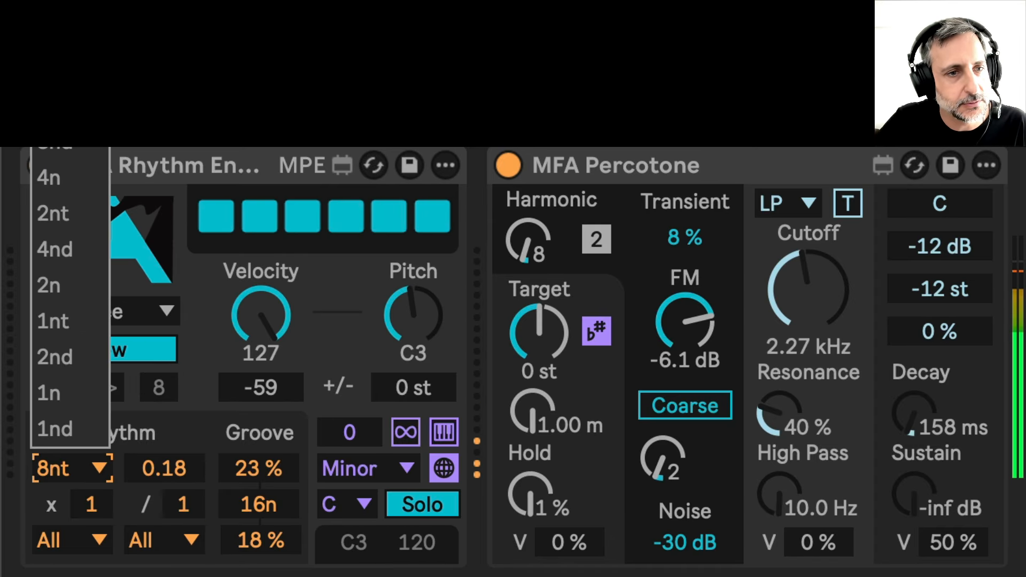
{"action": "left_click", "coordinate": [59, 153]}
{"action": "left_click", "coordinate": [91, 505]}
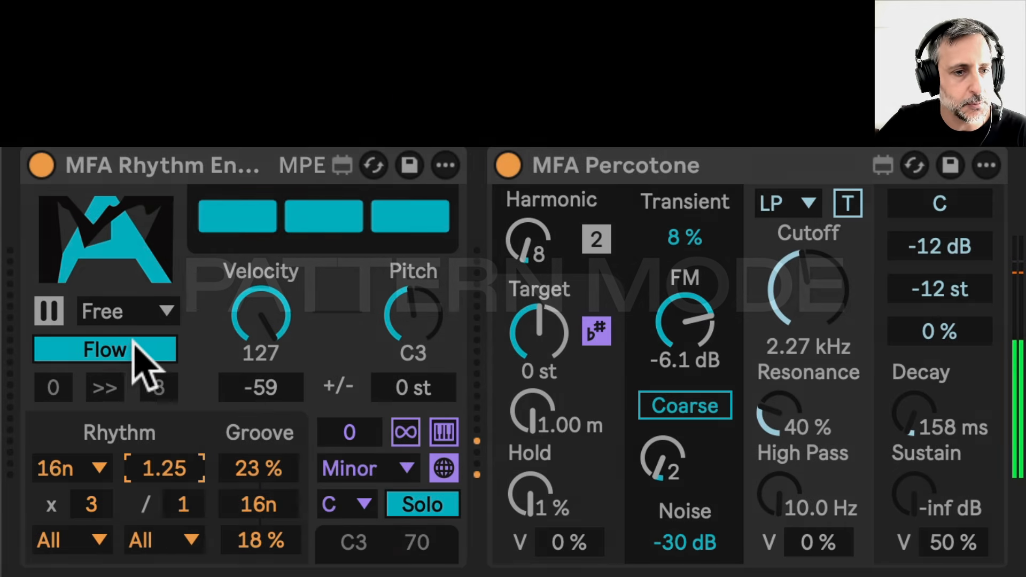
Switch the engine to Pattern mode with a pattern range from 1 to 4
{"action": "left_click", "coordinate": [131, 347]}
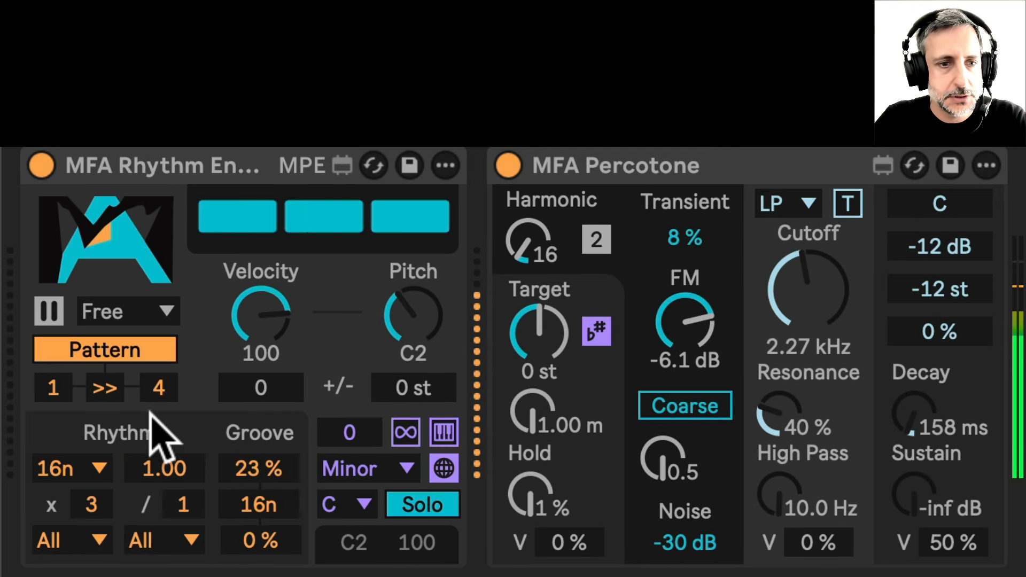
{"action": "left_click", "coordinate": [158, 387]}
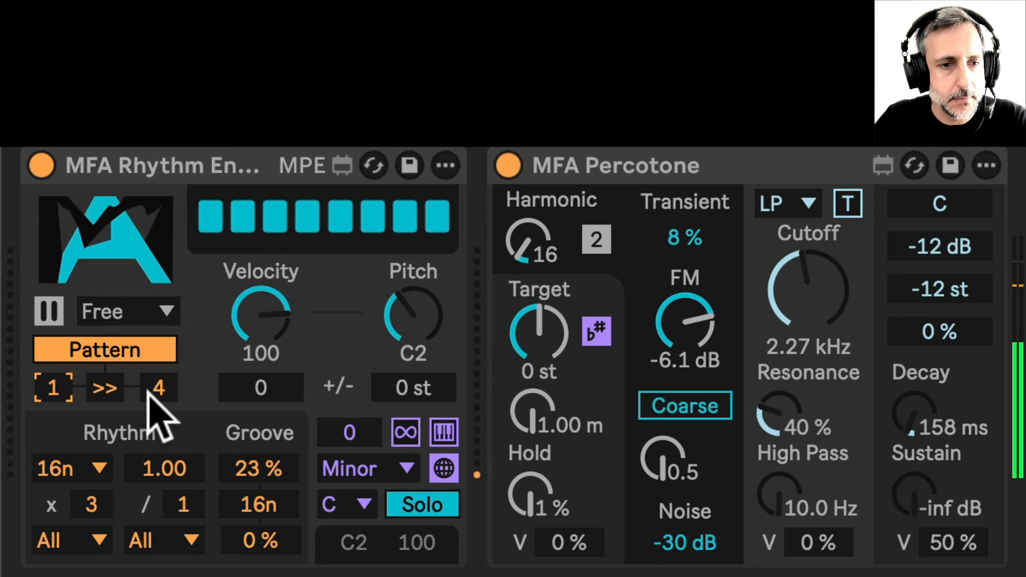
{"action": "left_click_drag", "start_coordinate": [52, 382], "coordinate": [52, 392]}
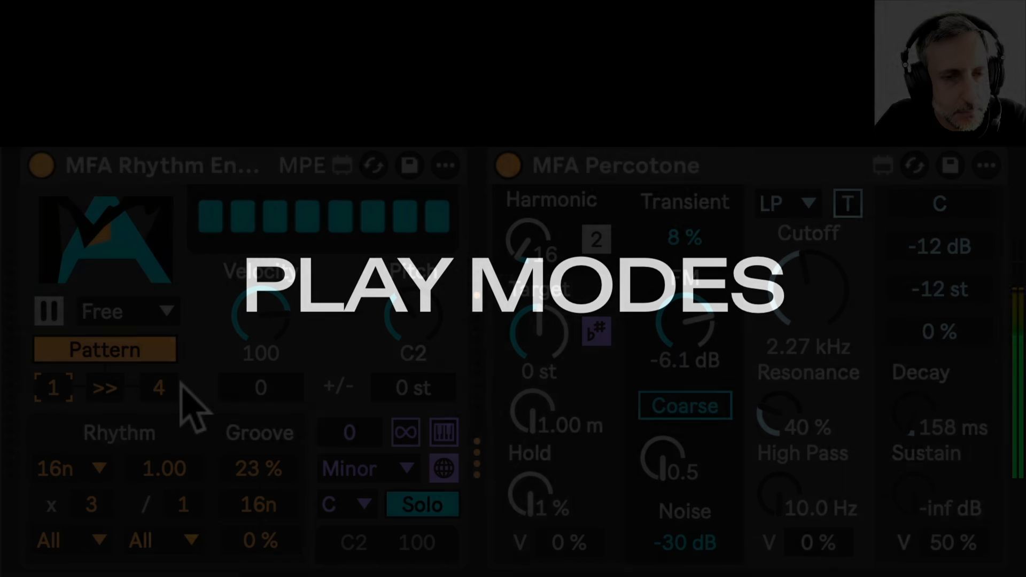
Set the play mode to Arp and switch the engine back to Flow mode
{"action": "left_click", "coordinate": [152, 309]}
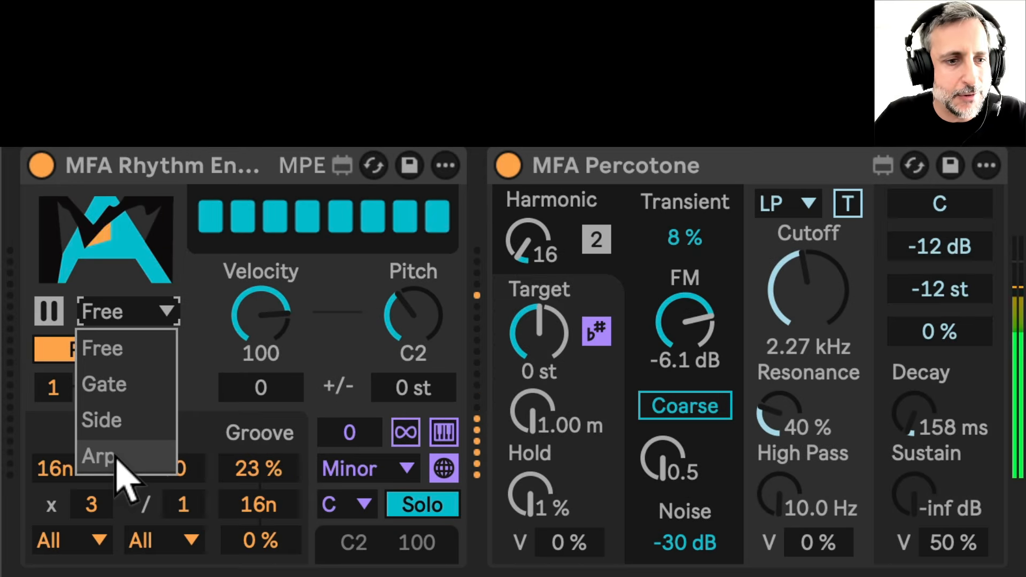
{"action": "left_click", "coordinate": [101, 456]}
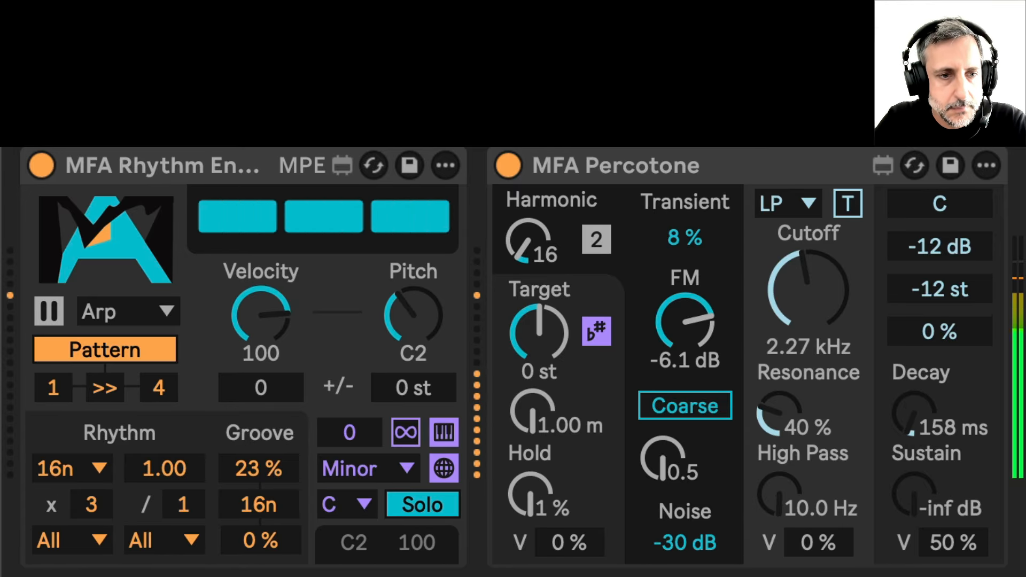
{"action": "left_click", "coordinate": [138, 353]}
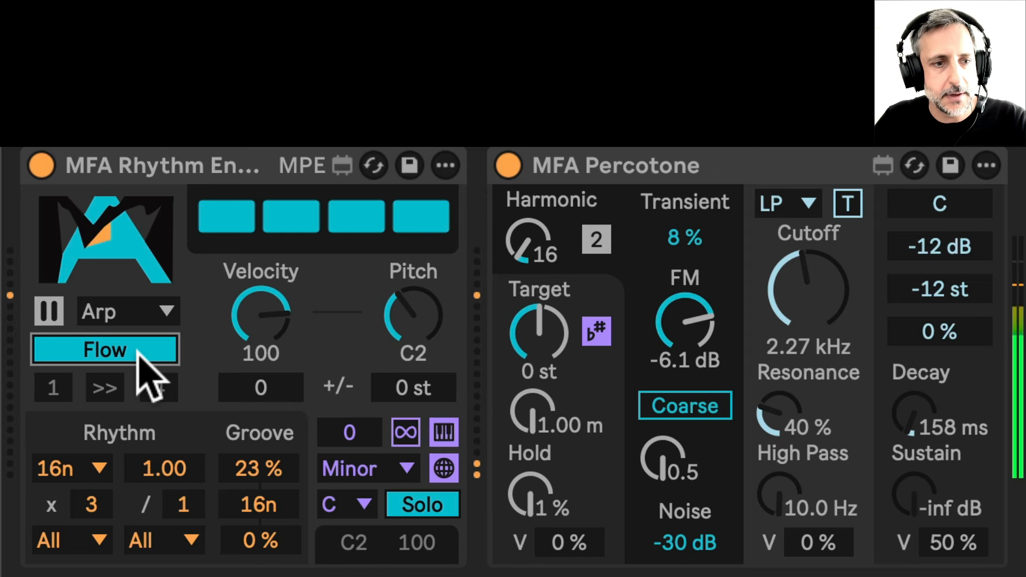
Change the play mode to Gate, then to Side
{"action": "left_click", "coordinate": [164, 312]}
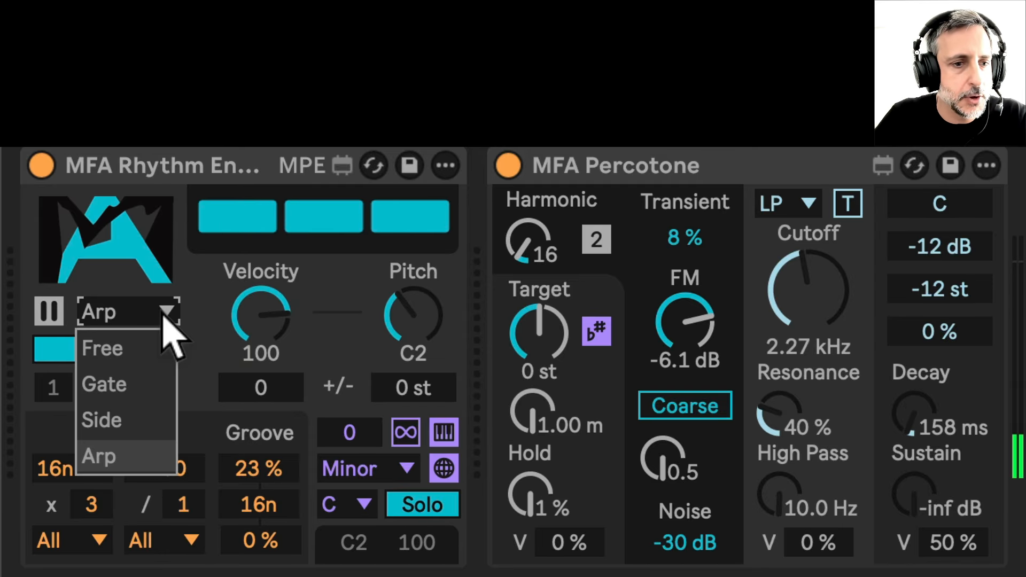
{"action": "left_click", "coordinate": [143, 385]}
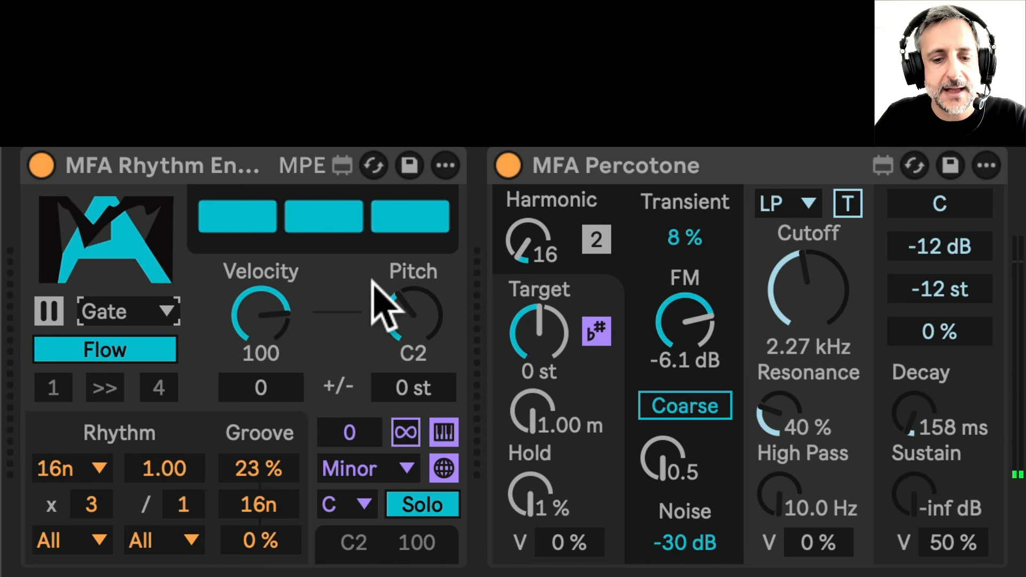
{"action": "left_click", "coordinate": [166, 315]}
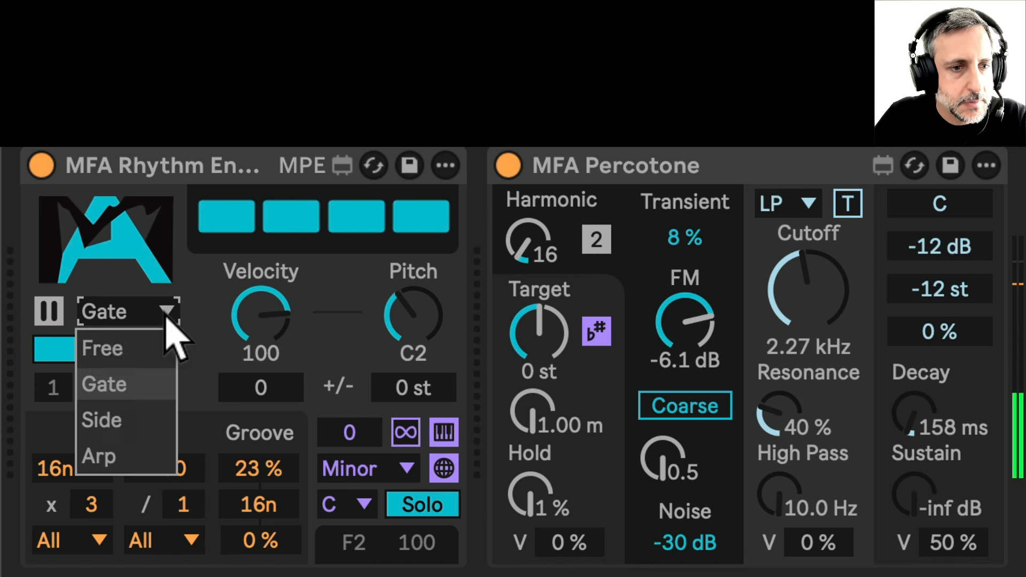
{"action": "left_click", "coordinate": [156, 421]}
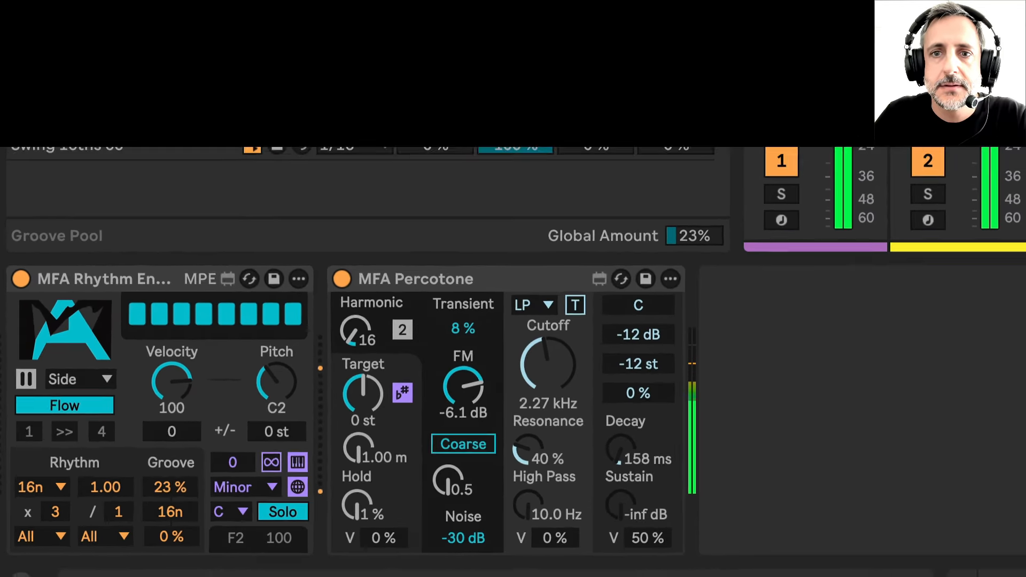
Draw a C3 note and an Eb3 note in the clip's piano roll and start playback
{"action": "key", "text": "shift+Tab"}
{"action": "key", "text": "b"}
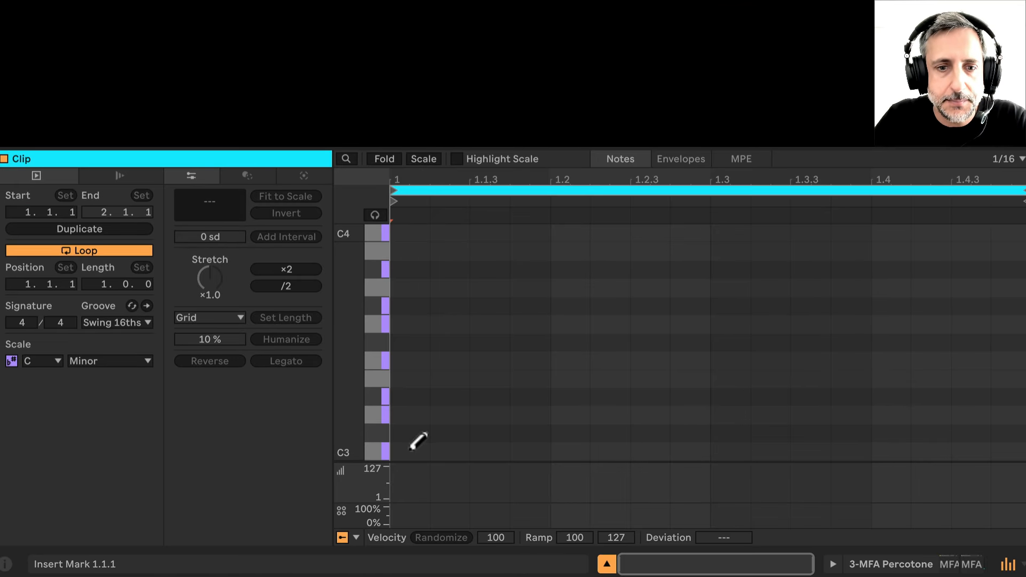
{"action": "left_click", "coordinate": [410, 448]}
{"action": "left_click_drag", "start_coordinate": [425, 450], "coordinate": [835, 389]}
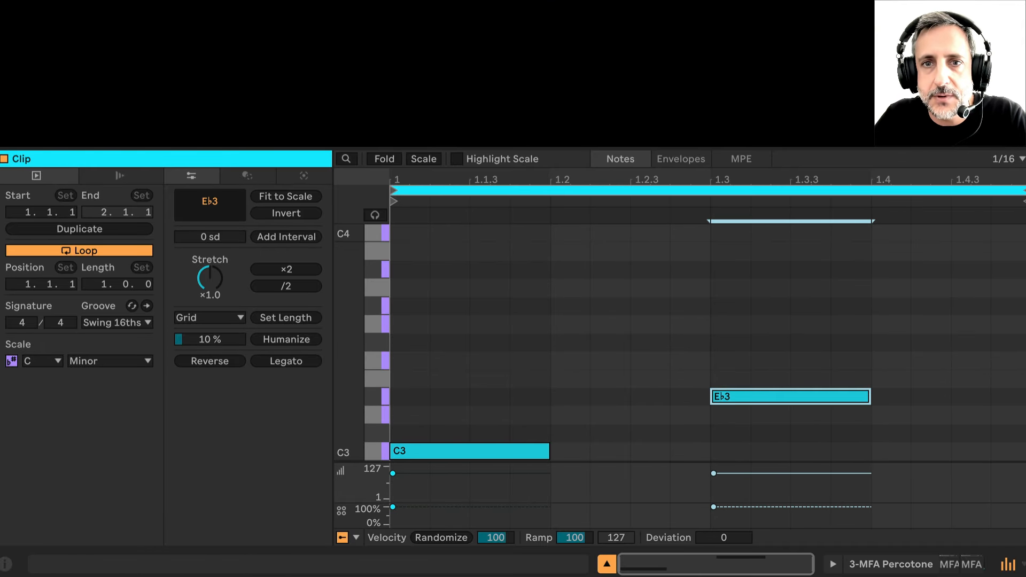
{"action": "key", "text": "space"}
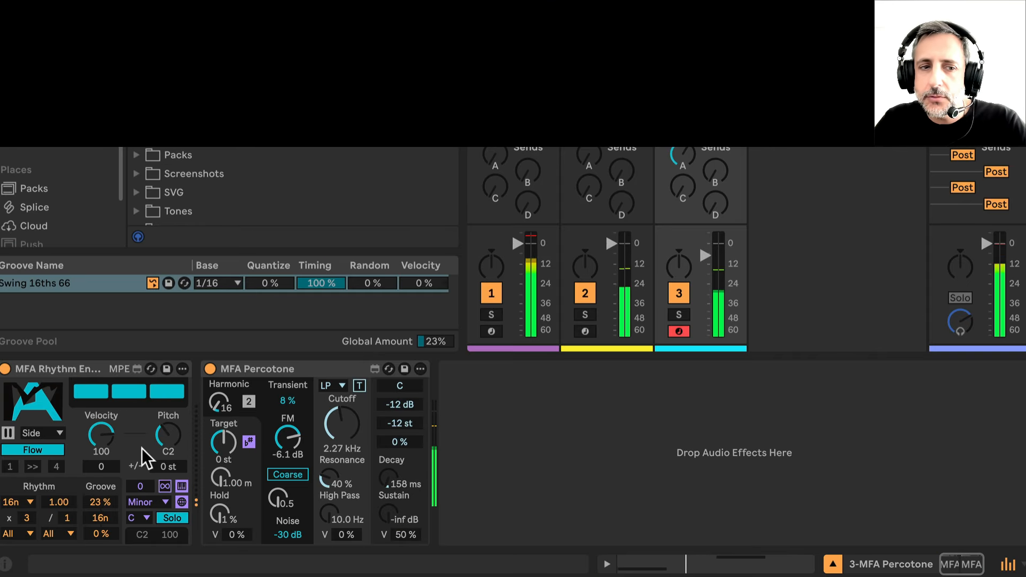
Group the MFA Rhythm Engine into a MIDI Effect Rack and show its chain list
{"action": "left_click", "coordinate": [68, 370]}
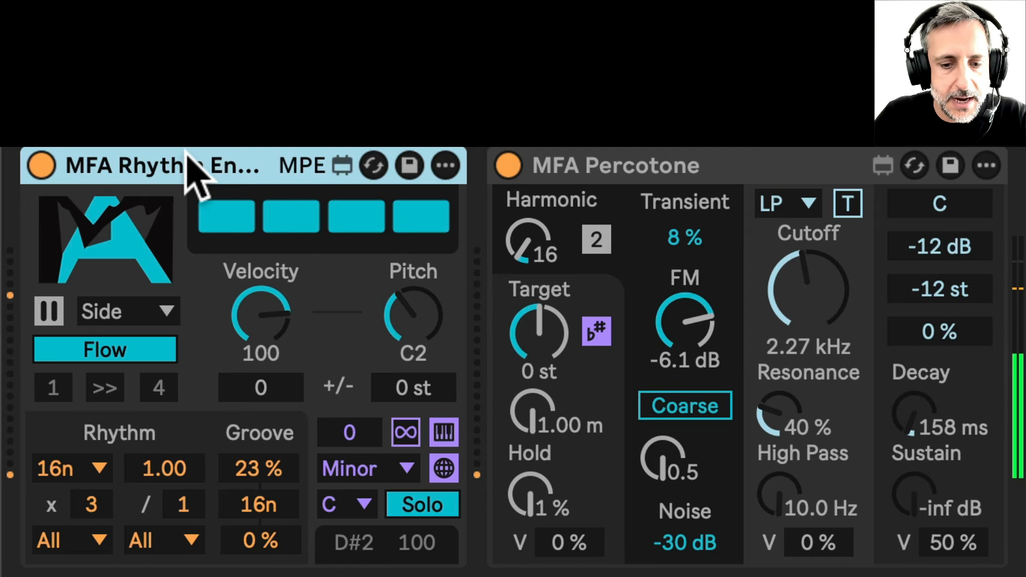
{"action": "key", "text": "ctrl+g"}
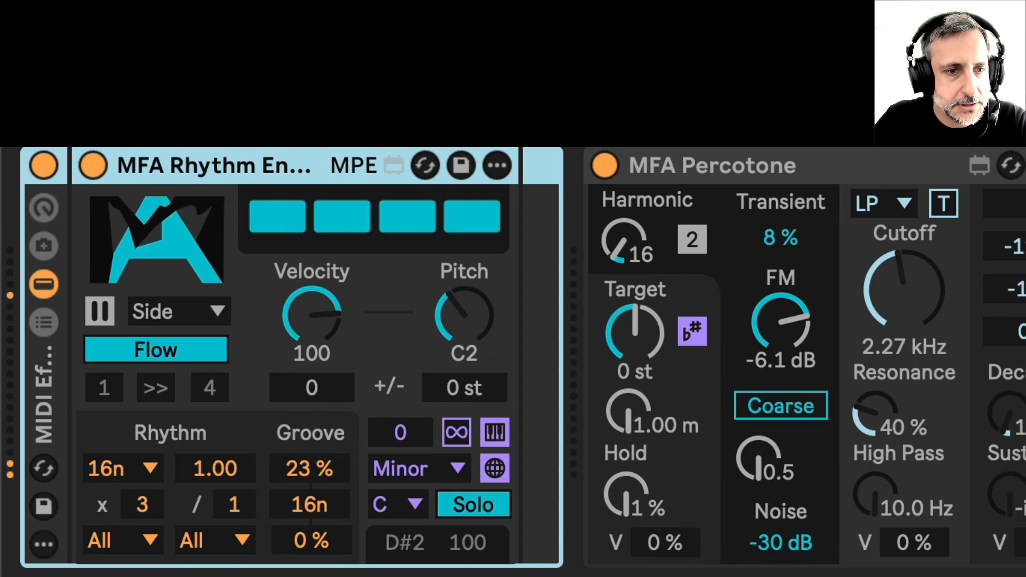
{"action": "left_click", "coordinate": [43, 323]}
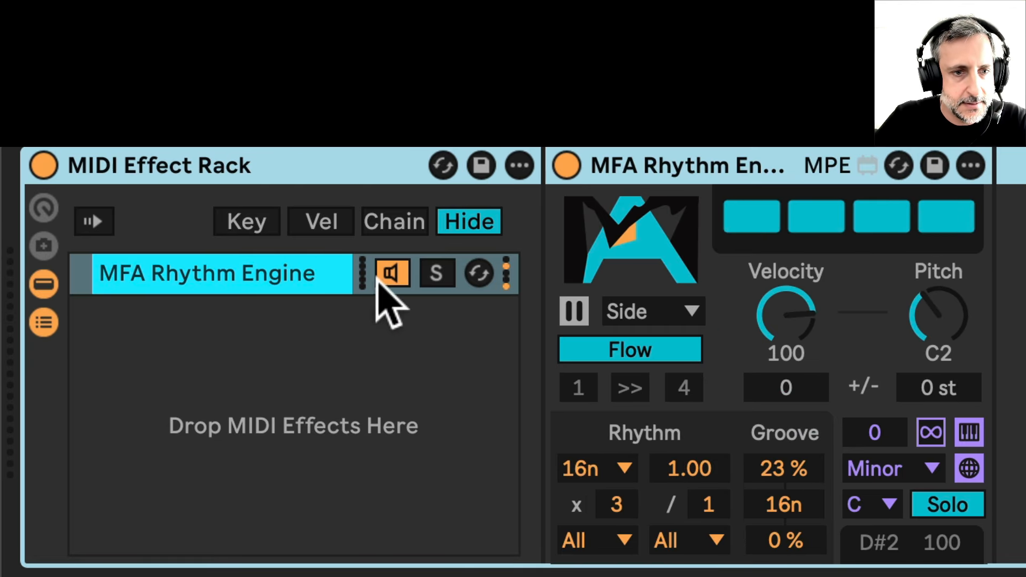
Duplicate the MFA Rhythm Engine chain and set the duplicate's play mode to Gate
{"action": "left_click", "coordinate": [271, 279]}
{"action": "key", "text": "ctrl+d"}
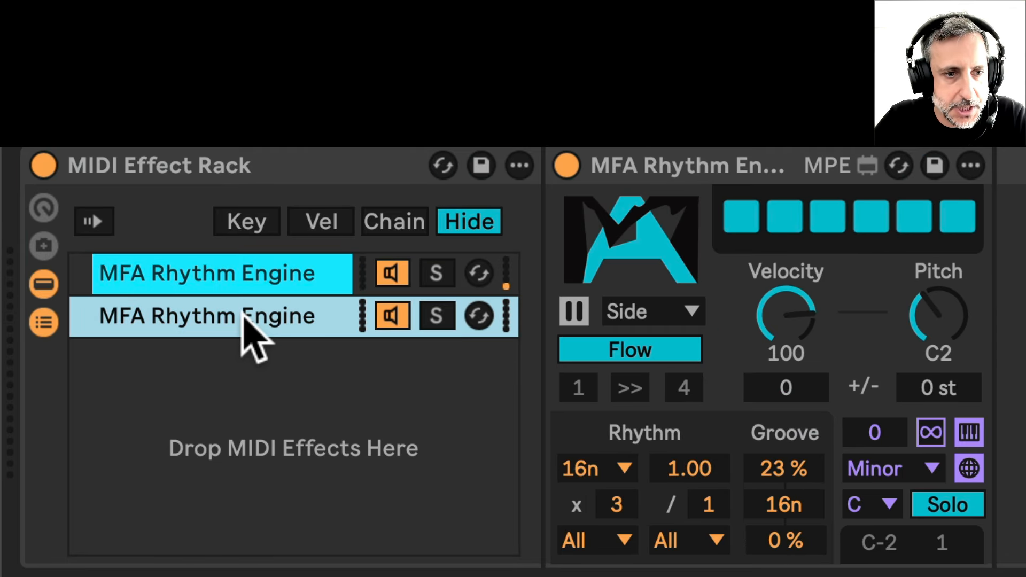
{"action": "left_click", "coordinate": [669, 317]}
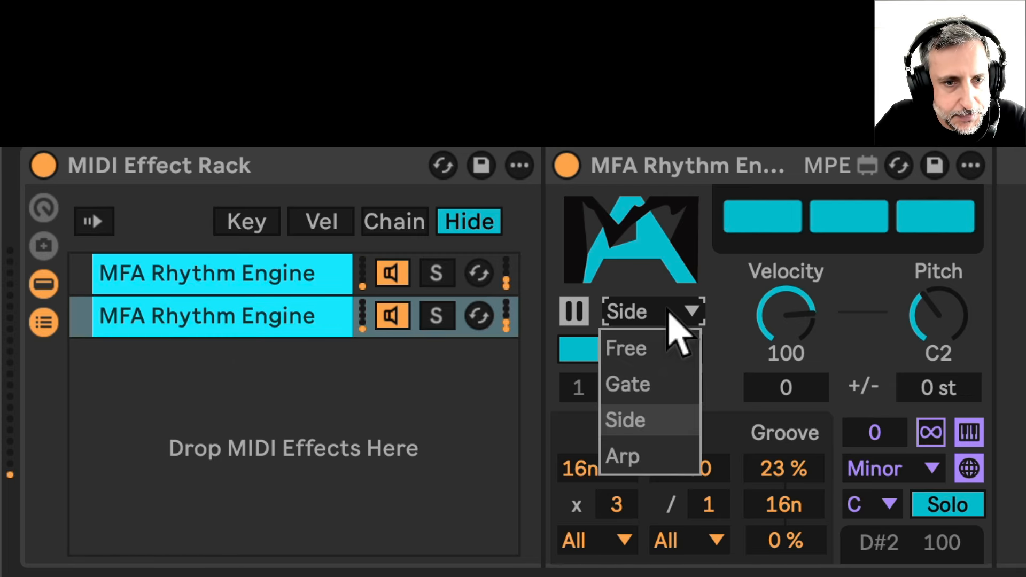
{"action": "left_click", "coordinate": [643, 393]}
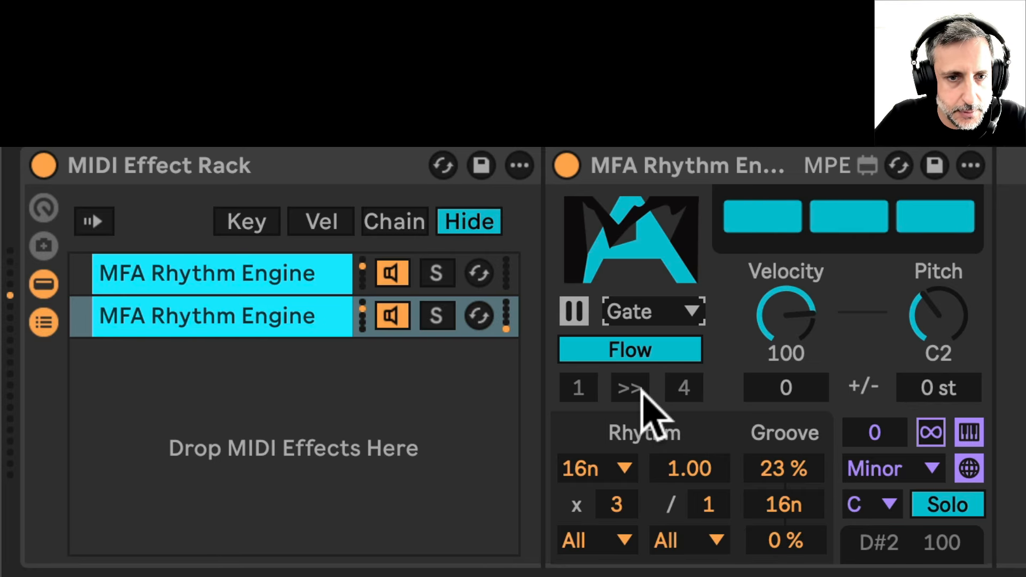
Set the duplicate engine's pitch to C1, its pitch range to -8 st and its velocity offset to 18
{"action": "left_click", "coordinate": [933, 346]}
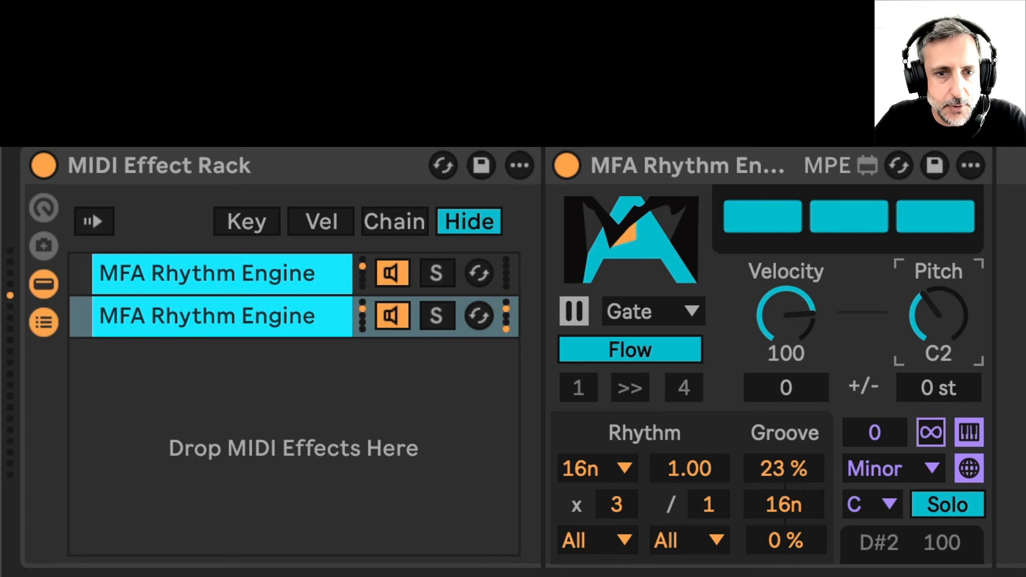
{"action": "left_click_drag", "start_coordinate": [933, 346], "coordinate": [932, 368]}
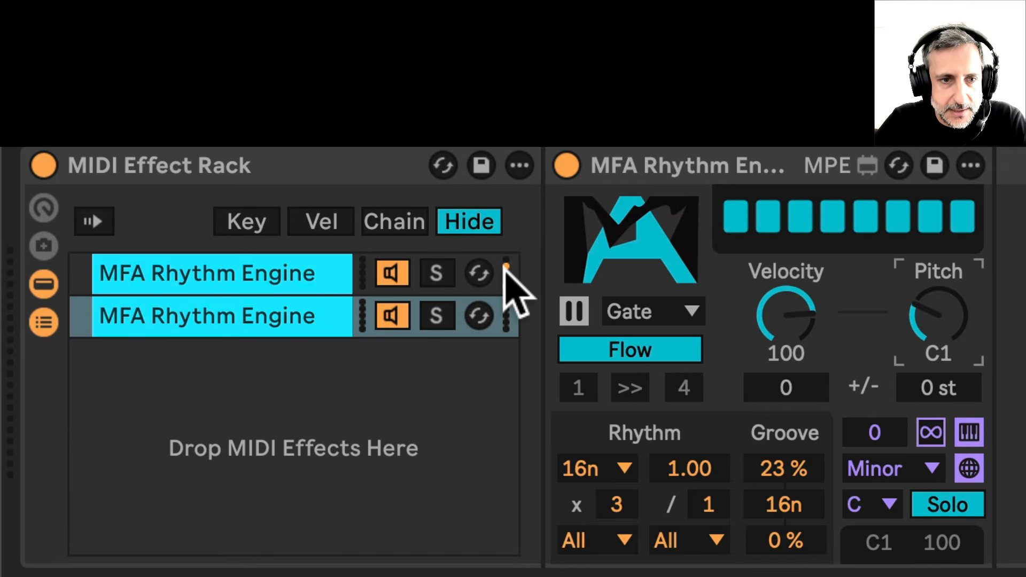
{"action": "left_click", "coordinate": [182, 279]}
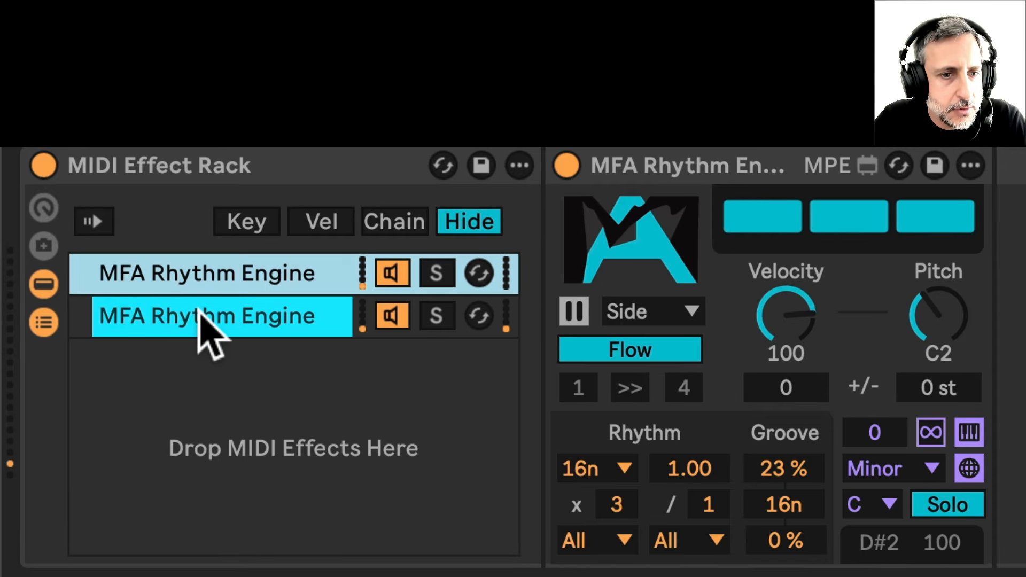
{"action": "left_click", "coordinate": [198, 310]}
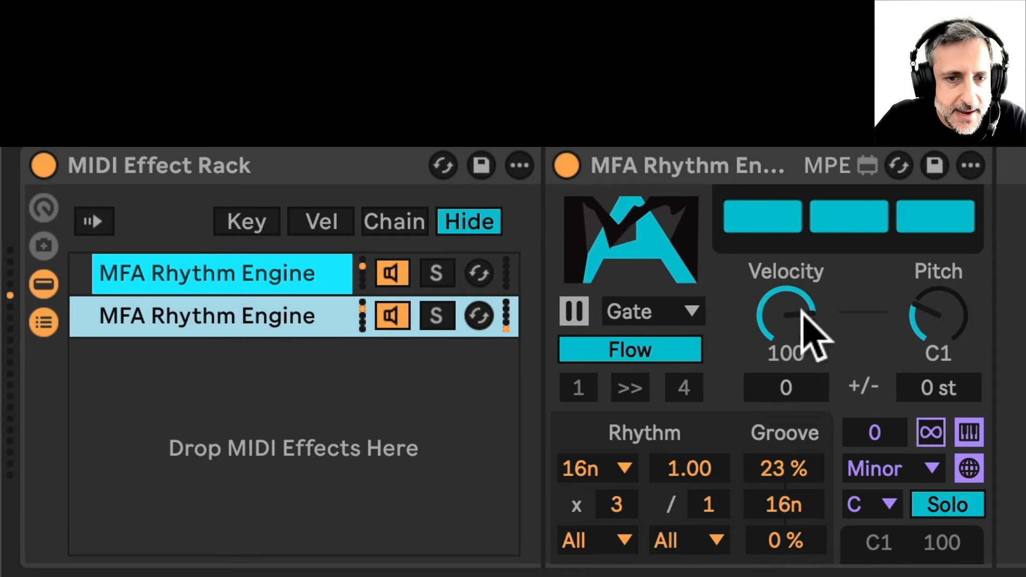
{"action": "left_click", "coordinate": [939, 386]}
{"action": "left_click_drag", "start_coordinate": [939, 386], "coordinate": [938, 392]}
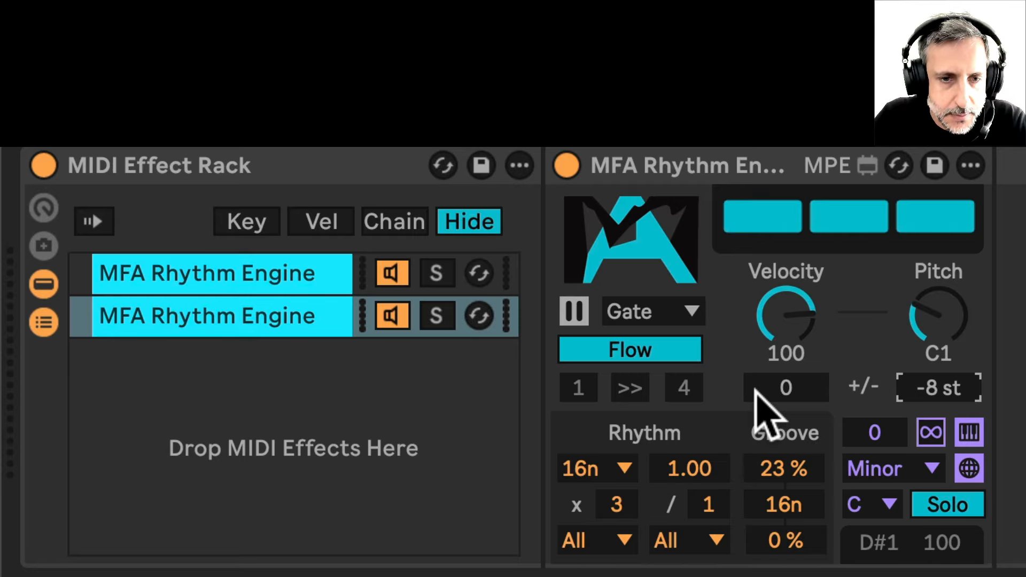
{"action": "left_click_drag", "start_coordinate": [785, 388], "coordinate": [786, 384]}
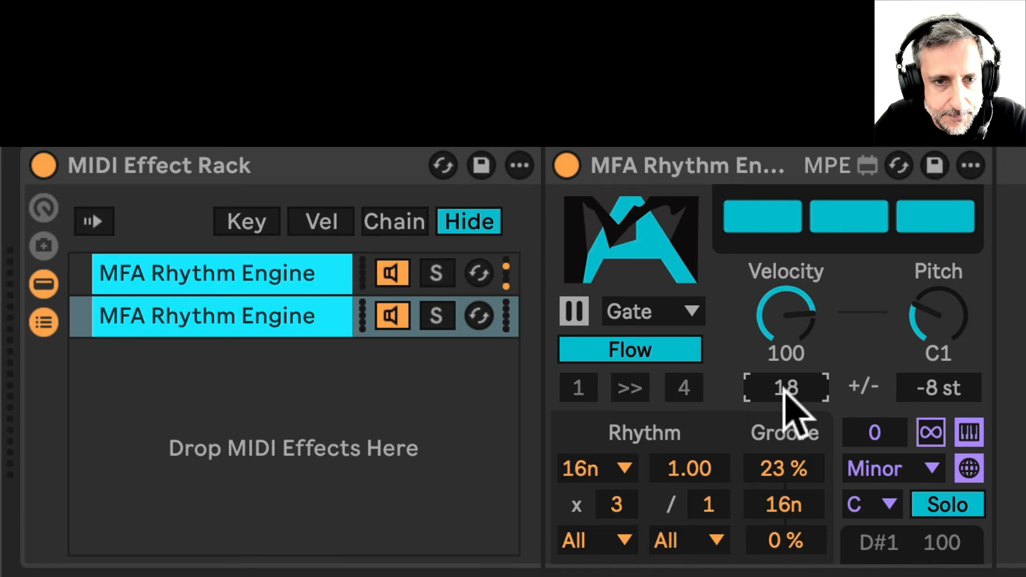
On the first engine chain, set the pitch range to +8 st and the velocity offset to -6
{"action": "left_click", "coordinate": [314, 289]}
{"action": "left_click_drag", "start_coordinate": [927, 384], "coordinate": [928, 386]}
{"action": "left_click_drag", "start_coordinate": [785, 388], "coordinate": [785, 396]}
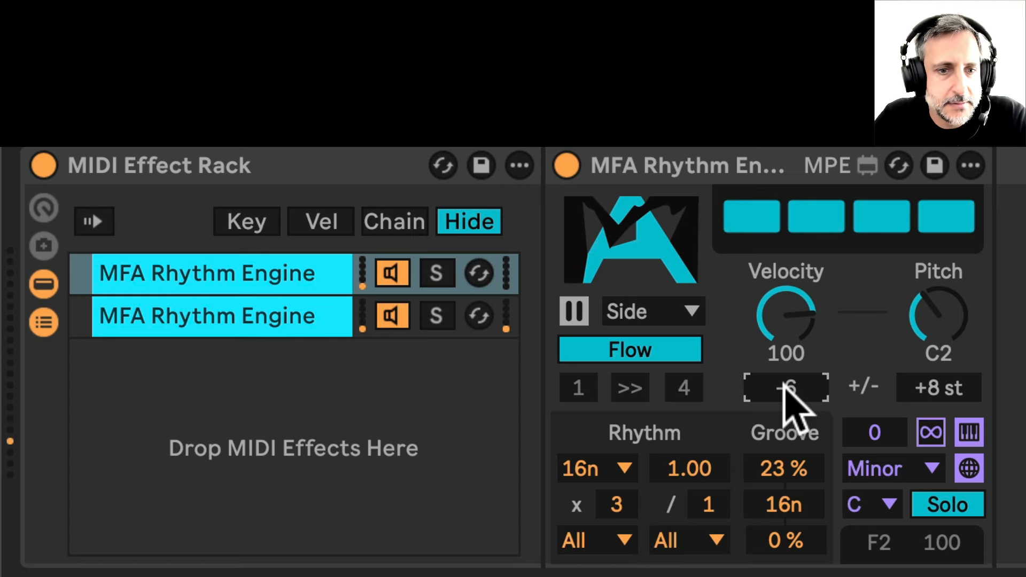
{"action": "left_click", "coordinate": [289, 315]}
{"action": "left_click", "coordinate": [273, 267]}
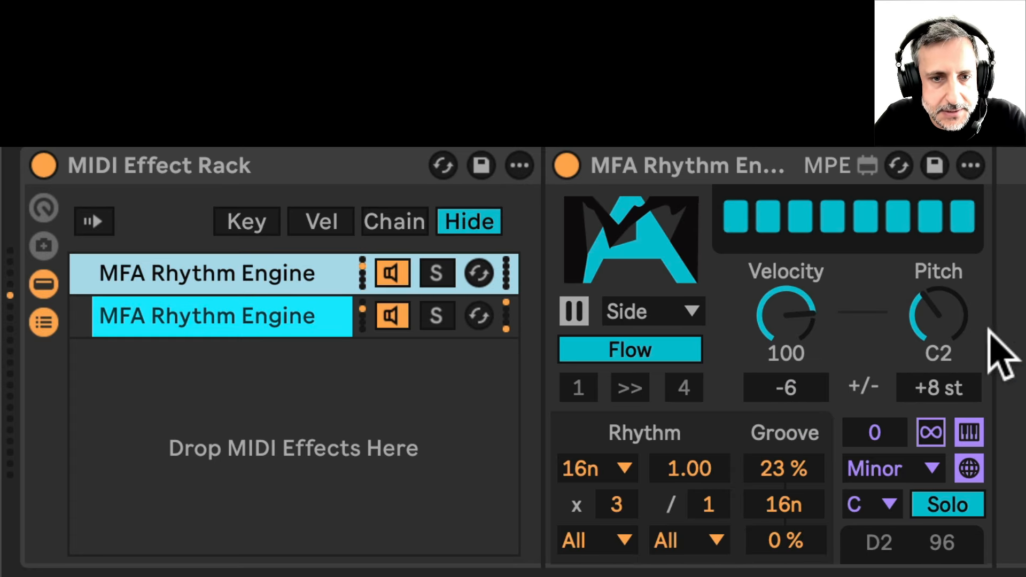
{"action": "left_click", "coordinate": [950, 318]}
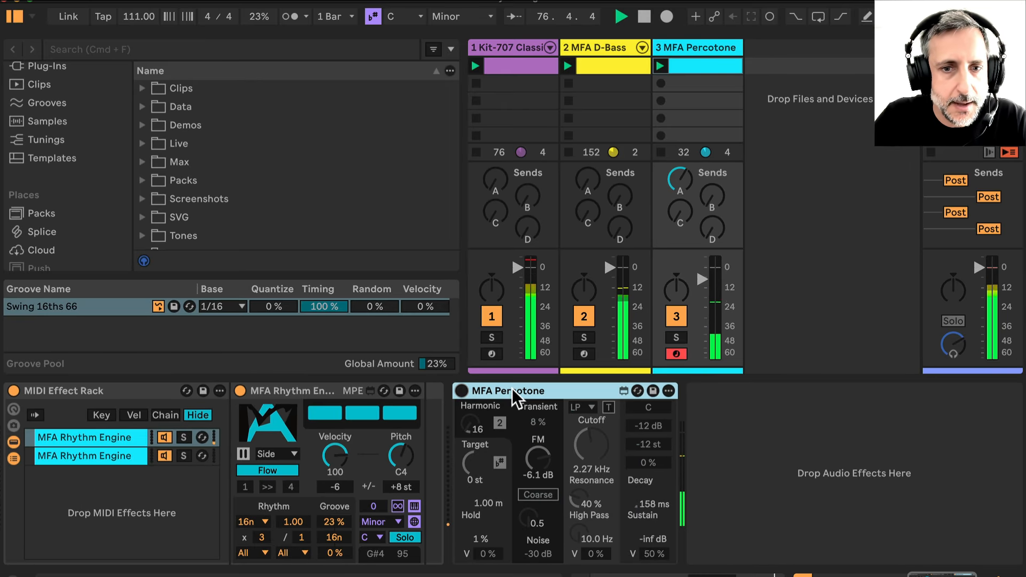
Delete the MFA Percotone instrument from the third track's device chain
{"action": "left_click", "coordinate": [123, 393]}
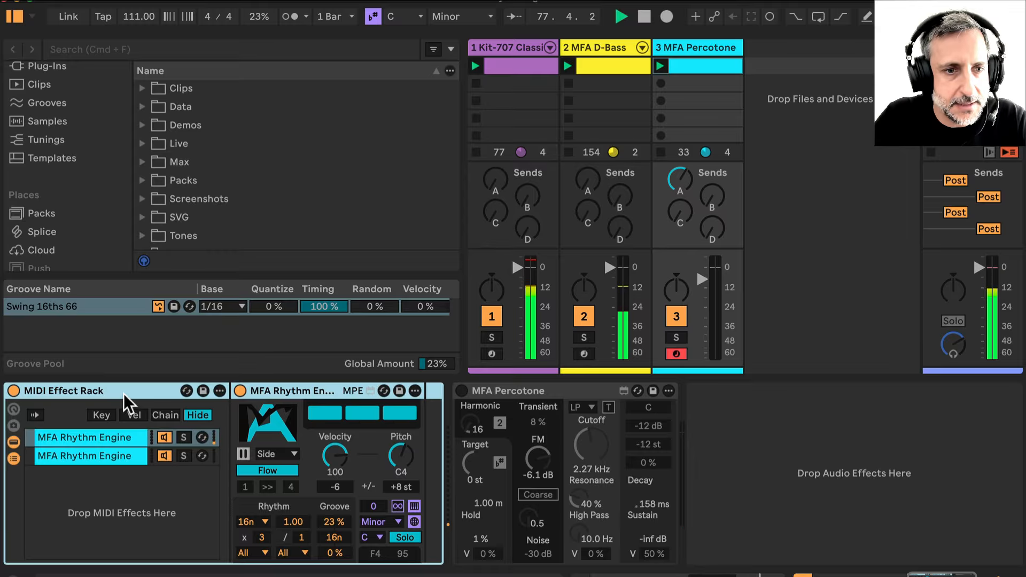
{"action": "left_click", "coordinate": [515, 389]}
{"action": "key", "text": "Delete"}
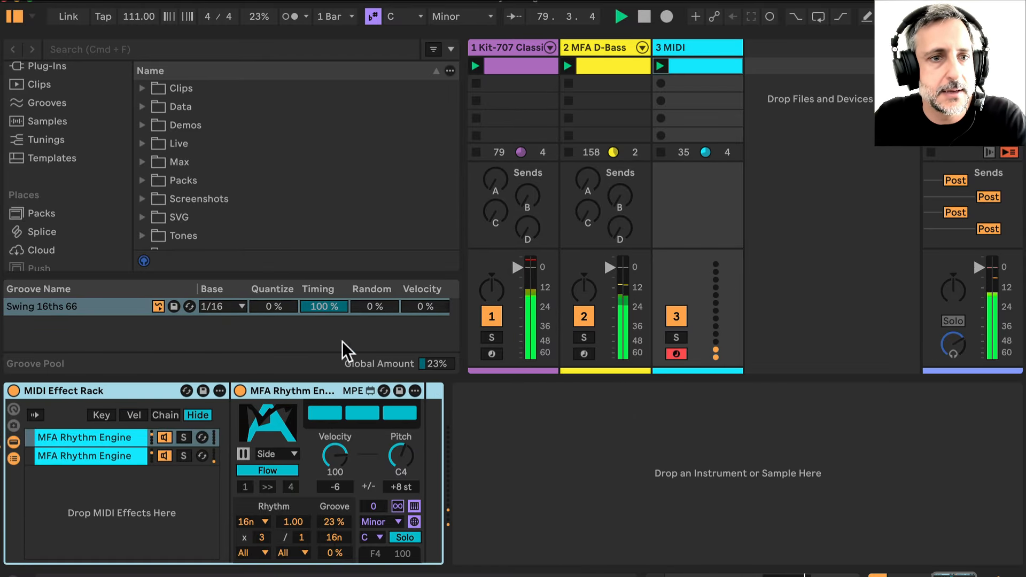
Add an Instrument Rack from the Instruments browser category to the track after the MIDI Effect Rack
{"action": "scroll", "coordinate": [62, 114], "scroll_direction": "up", "scroll_amount": 10}
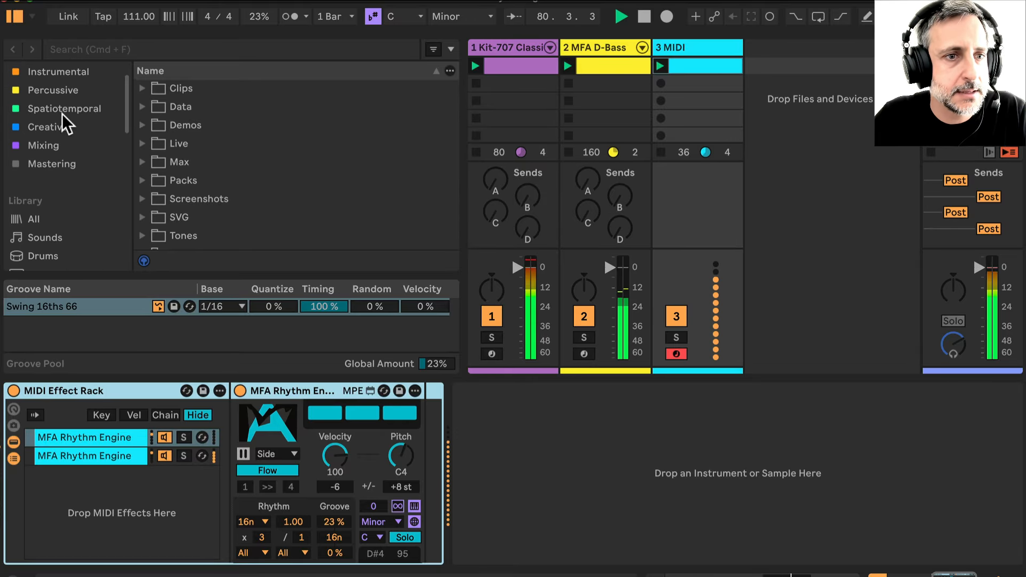
{"action": "scroll", "coordinate": [62, 114], "scroll_direction": "down", "scroll_amount": 3}
{"action": "left_click", "coordinate": [52, 224]}
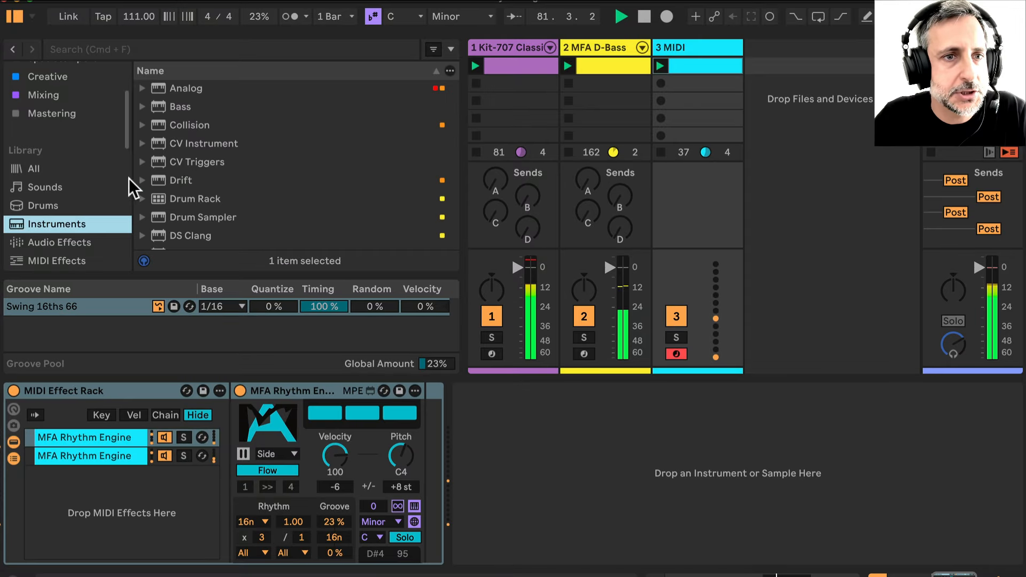
{"action": "scroll", "coordinate": [208, 175], "scroll_direction": "down", "scroll_amount": 10}
{"action": "left_click", "coordinate": [181, 111]}
{"action": "left_click_drag", "start_coordinate": [180, 110], "coordinate": [531, 491]}
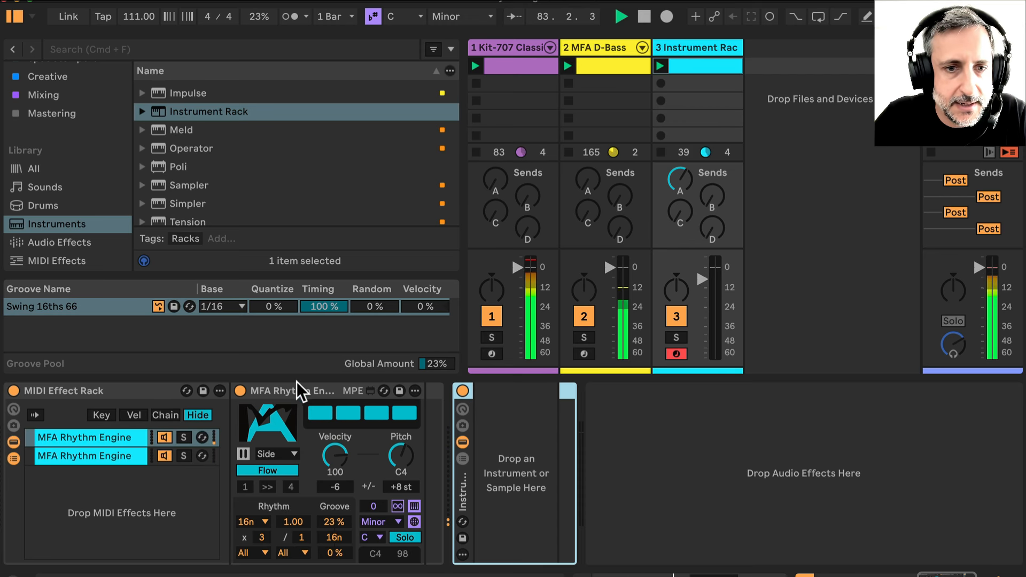
Move both MFA Rhythm Engines into separate Instrument Rack chains and delete the emptied MIDI Effect Rack
{"action": "left_click_drag", "start_coordinate": [294, 385], "coordinate": [505, 435]}
{"action": "left_click", "coordinate": [343, 459]}
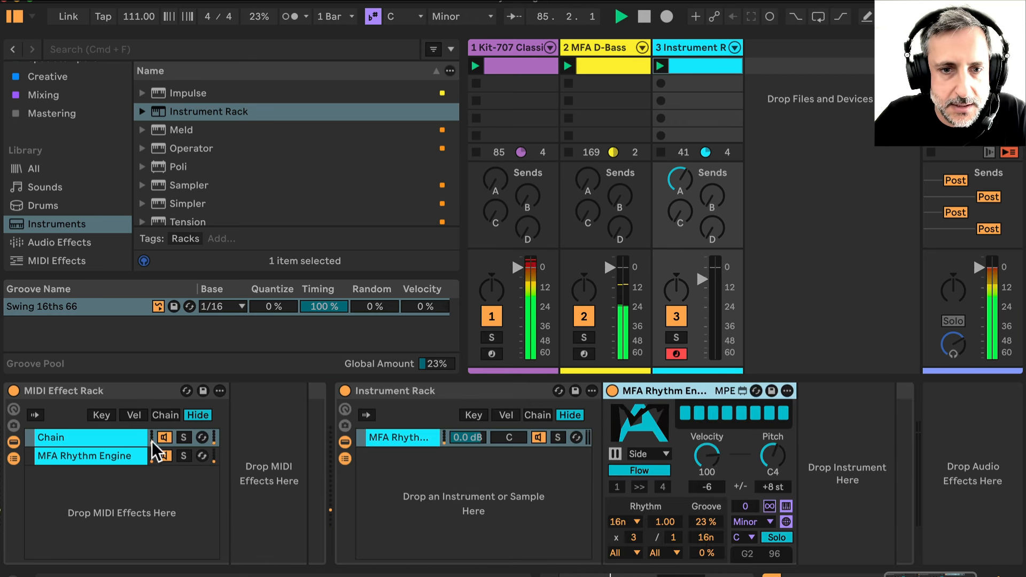
{"action": "left_click", "coordinate": [105, 457]}
{"action": "left_click_drag", "start_coordinate": [294, 386], "coordinate": [529, 461]}
{"action": "left_click", "coordinate": [92, 390]}
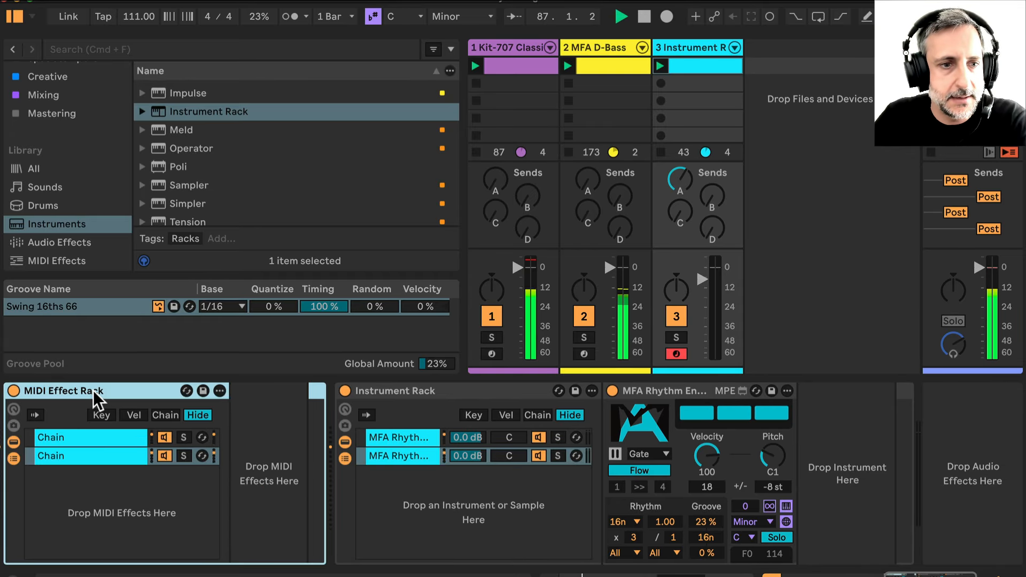
{"action": "key", "text": "Delete"}
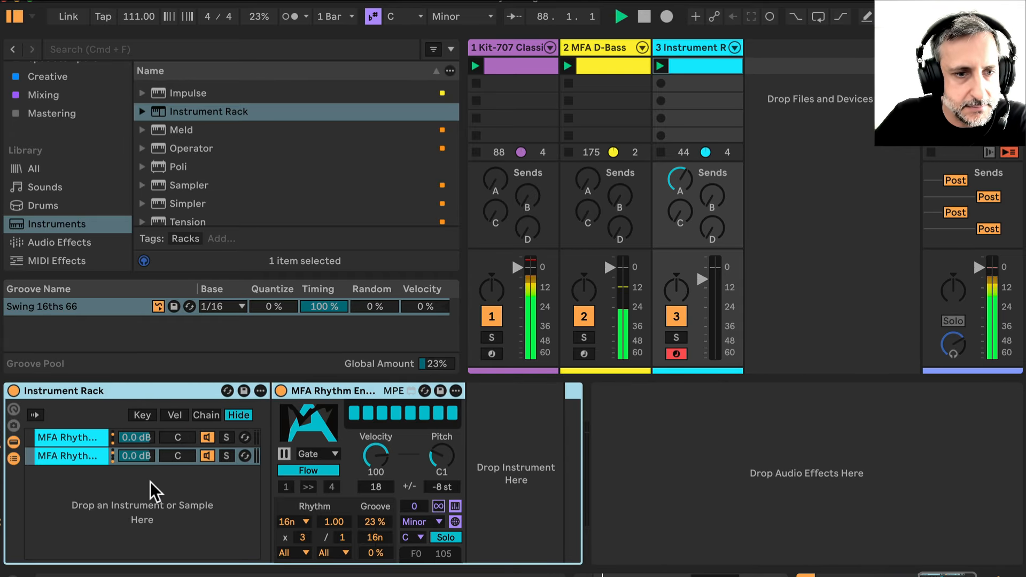
On the second Instrument Rack chain's engine, reset the pitch range to 0 st and set the scale to Chromatic (Thru)
{"action": "left_click", "coordinate": [69, 441]}
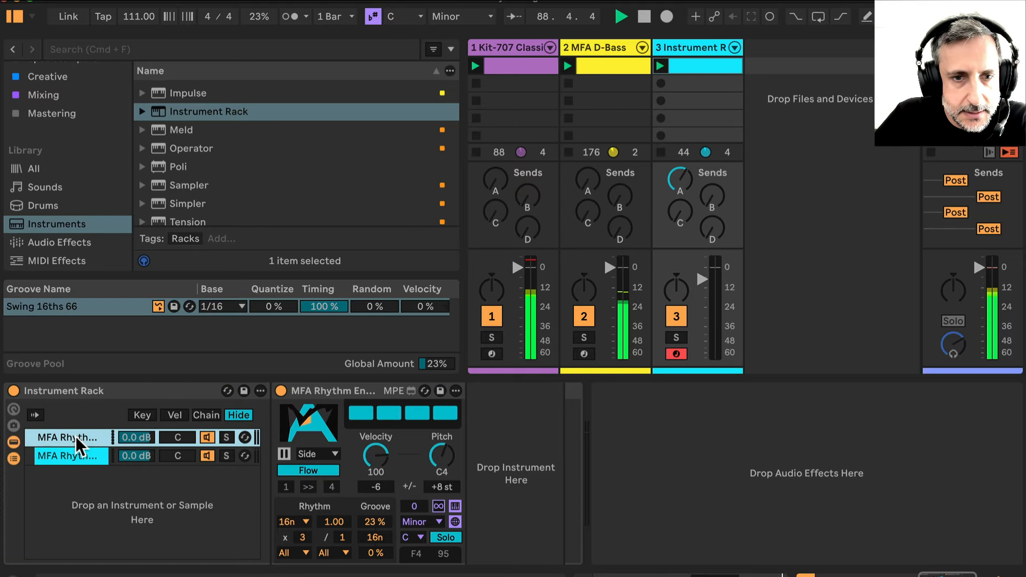
{"action": "left_click", "coordinate": [76, 451]}
{"action": "left_click", "coordinate": [76, 442]}
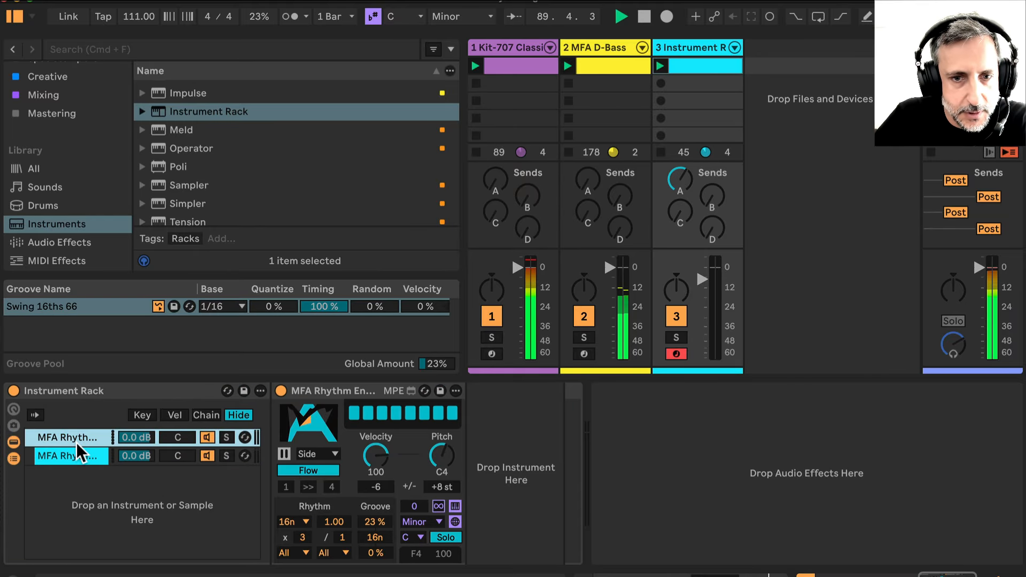
{"action": "left_click", "coordinate": [76, 459]}
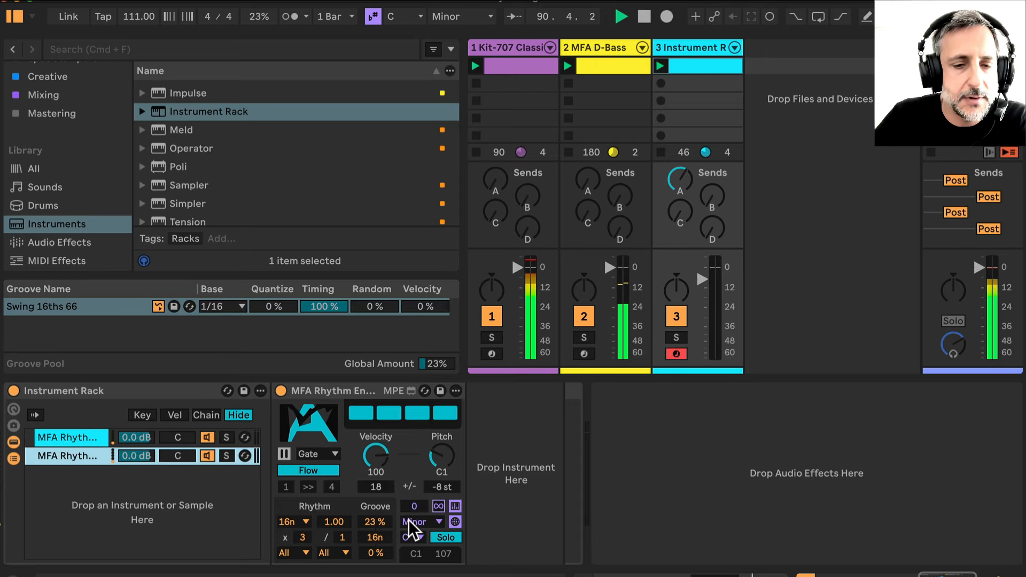
{"action": "left_click", "coordinate": [446, 484]}
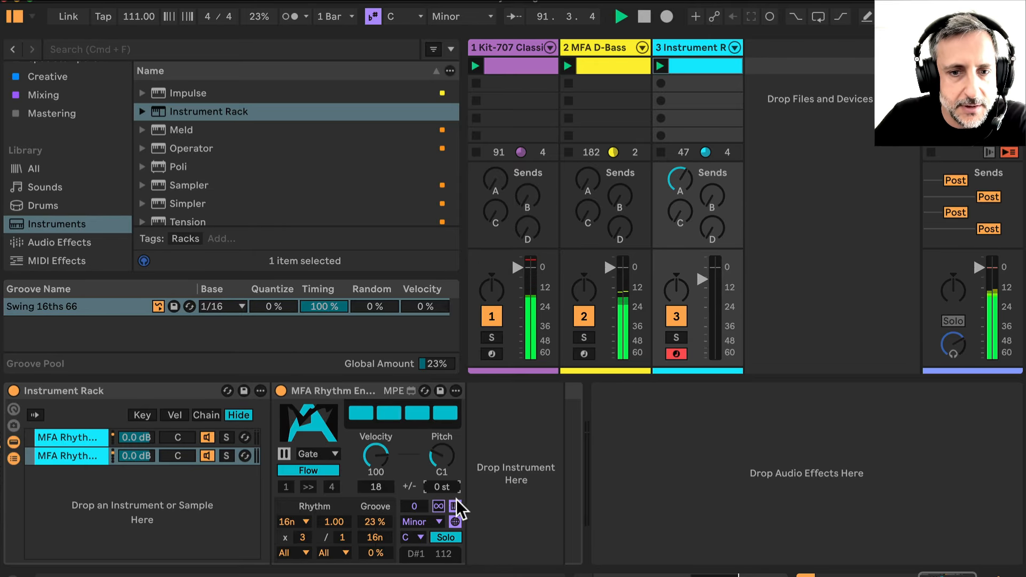
{"action": "left_click", "coordinate": [438, 521]}
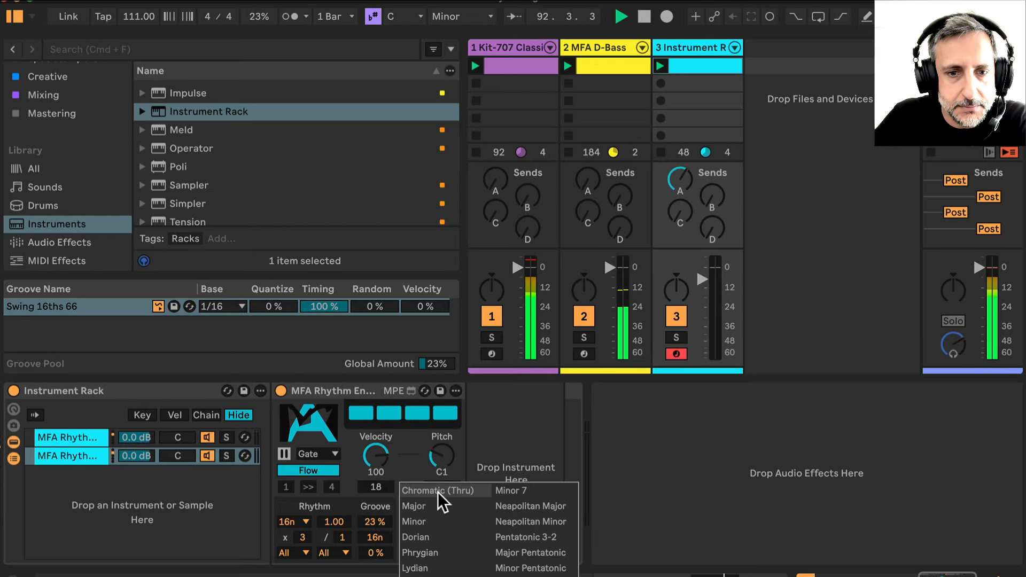
{"action": "left_click", "coordinate": [438, 491]}
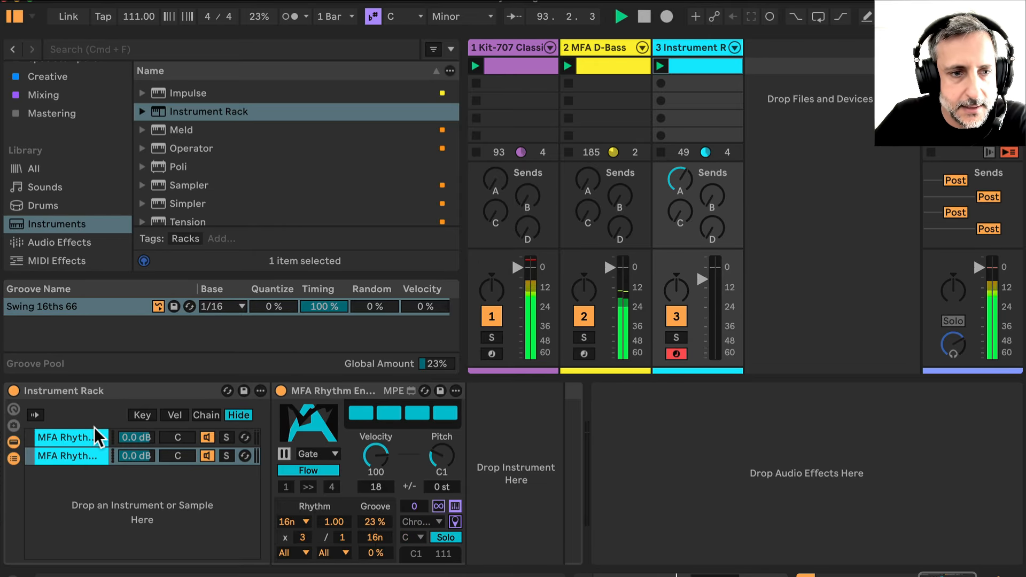
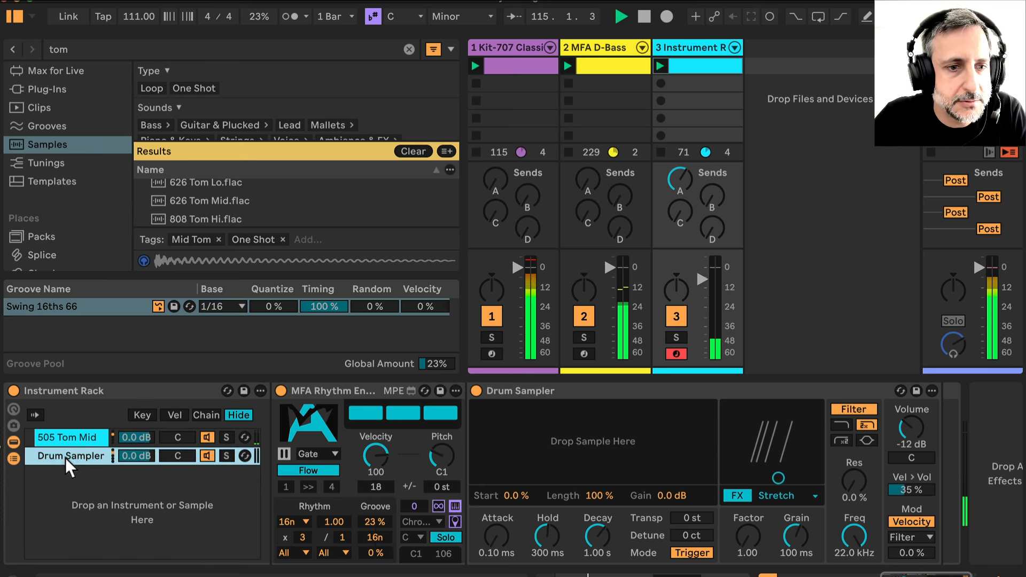
Load 808 Tom Hi.flac into the second chain's Drum Sampler and solo the third track
{"action": "left_click", "coordinate": [185, 219]}
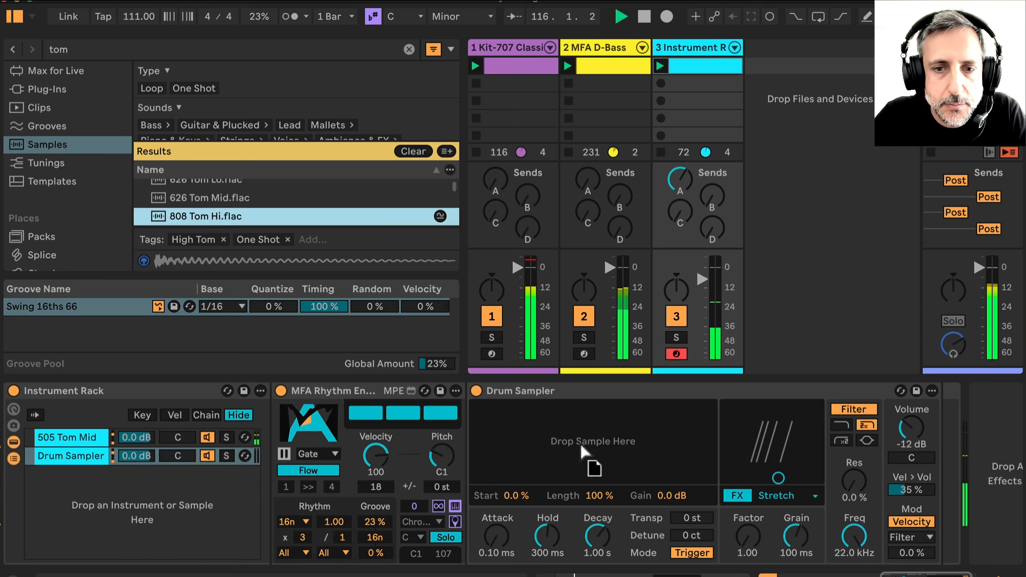
{"action": "left_click_drag", "start_coordinate": [580, 443], "coordinate": [580, 441]}
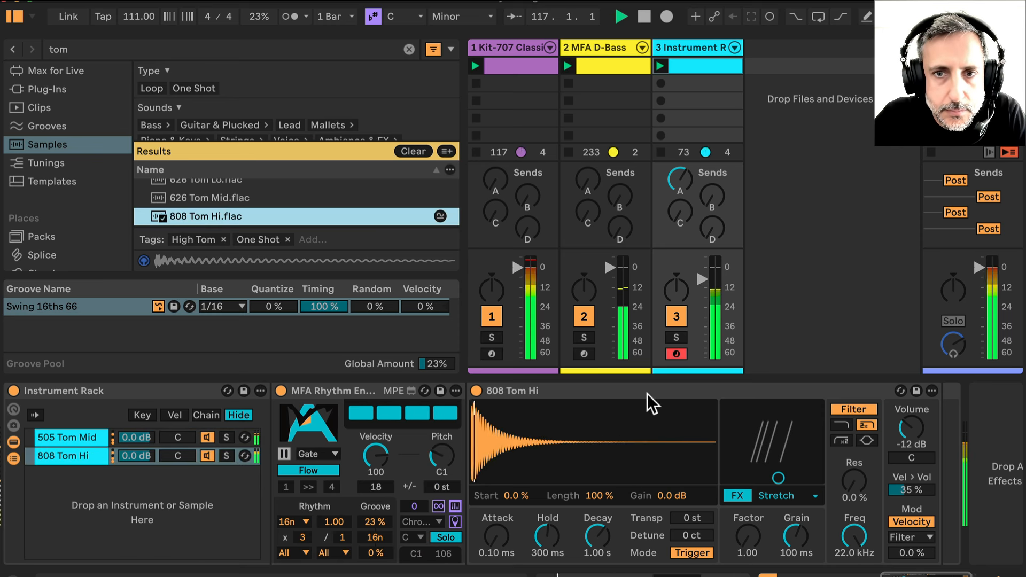
{"action": "left_click", "coordinate": [677, 337]}
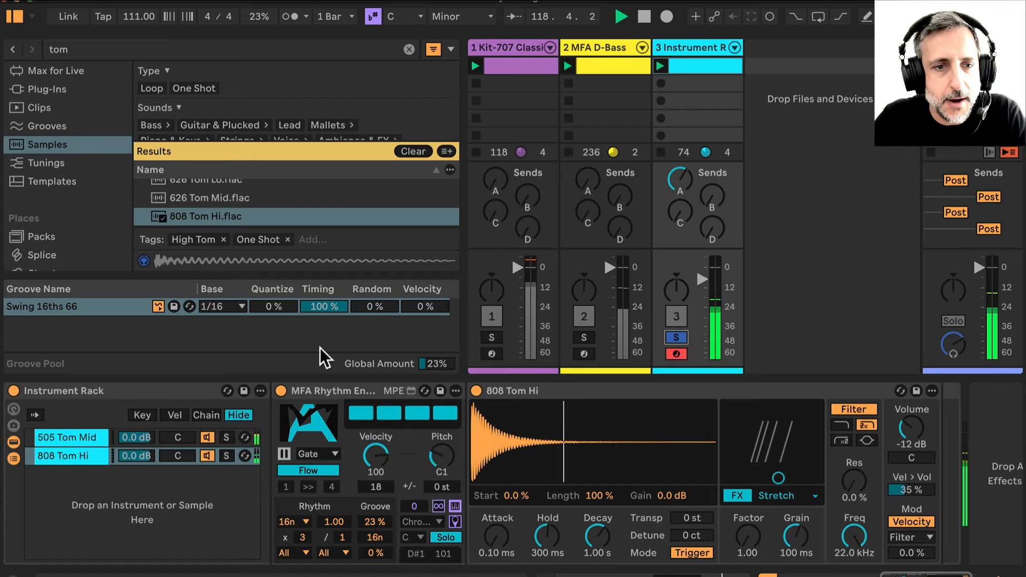
Select the 505 Tom Mid chain and reset its Rhythm Engine pitch to C2
{"action": "left_click", "coordinate": [80, 440]}
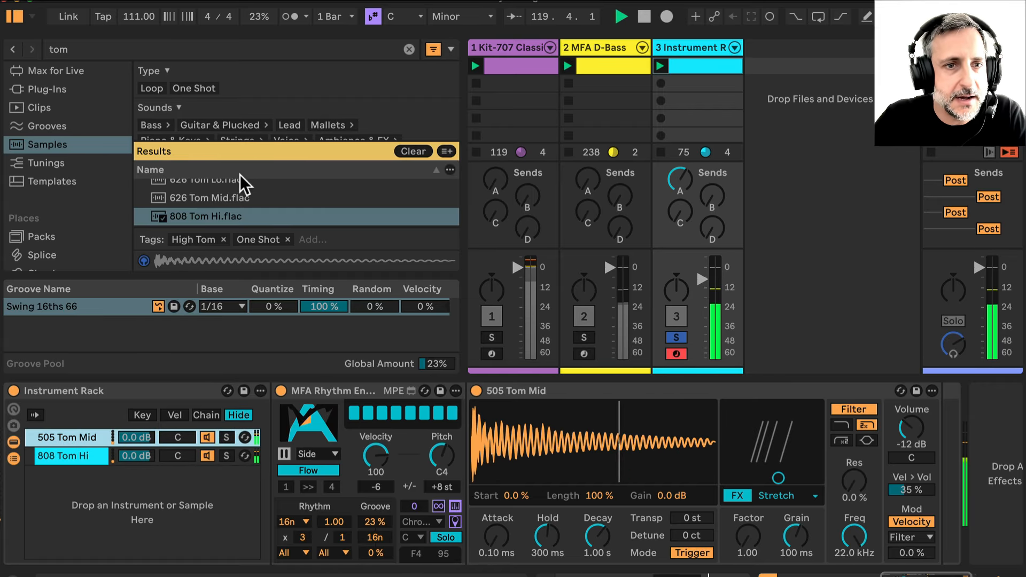
{"action": "scroll", "coordinate": [240, 211], "scroll_direction": "down", "scroll_amount": 3}
{"action": "scroll", "coordinate": [239, 211], "scroll_direction": "down", "scroll_amount": 5}
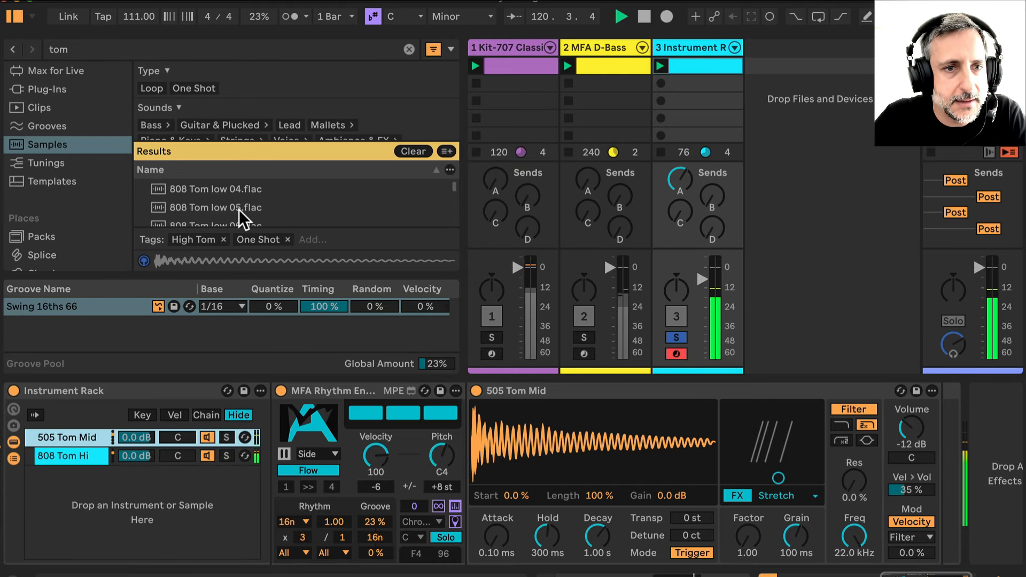
{"action": "scroll", "coordinate": [240, 217], "scroll_direction": "down", "scroll_amount": 3}
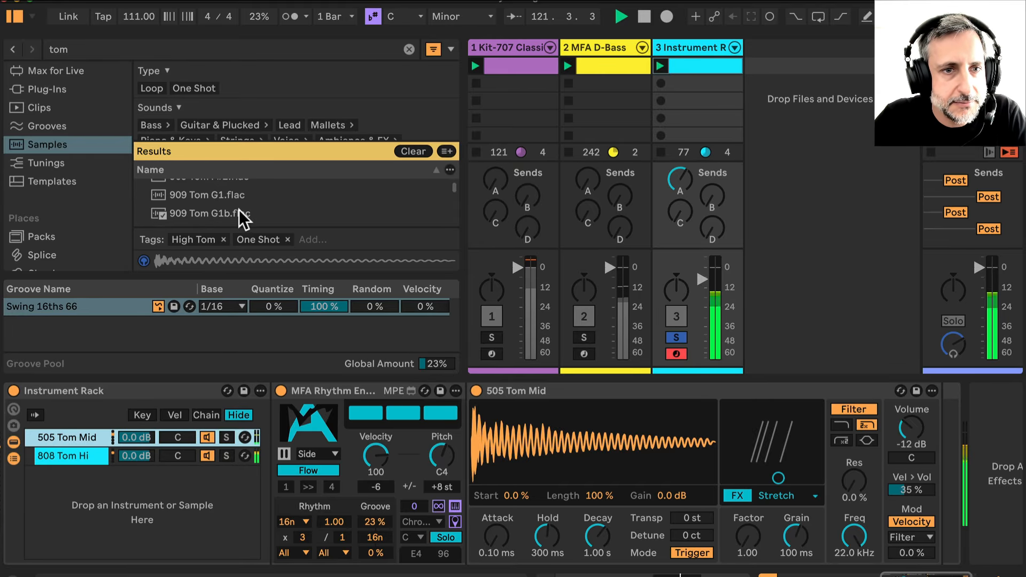
{"action": "double_click", "coordinate": [449, 455]}
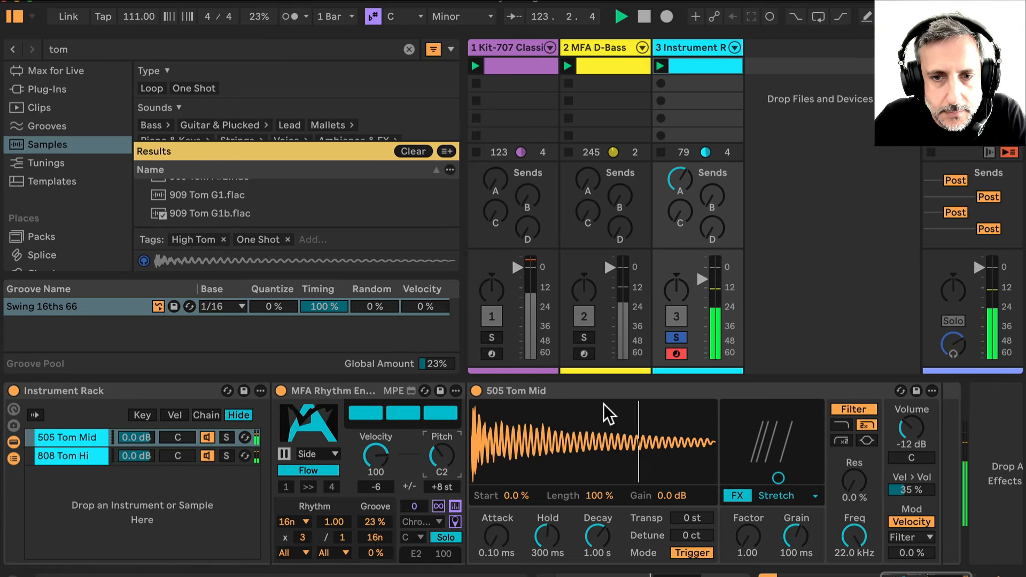
Shorten the 505 Tom Mid Drum Sampler's decay to about 11.5 ms and try to reset the engine's pitch range
{"action": "left_click_drag", "start_coordinate": [597, 536], "coordinate": [596, 561]}
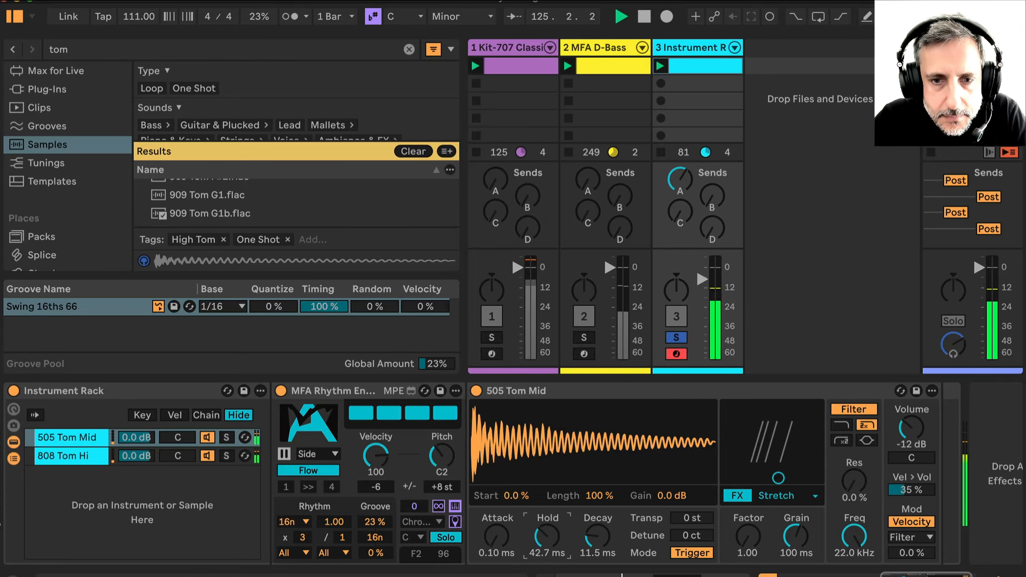
{"action": "double_click", "coordinate": [439, 487]}
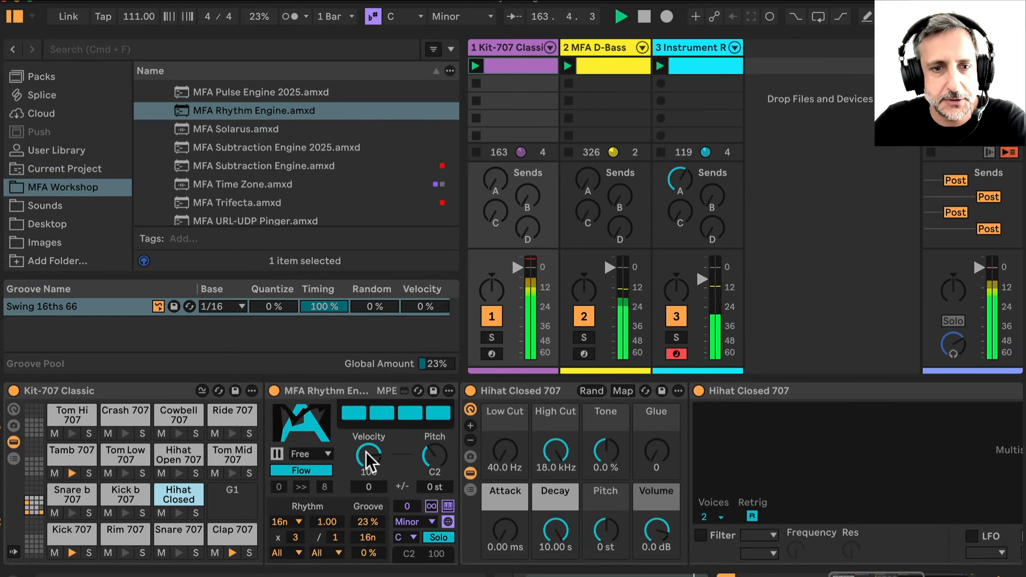
On the Kit-707 track's Rhythm Engine, lower velocity to 72 and set the velocity deviation to -56
{"action": "left_click_drag", "start_coordinate": [366, 451], "coordinate": [365, 492]}
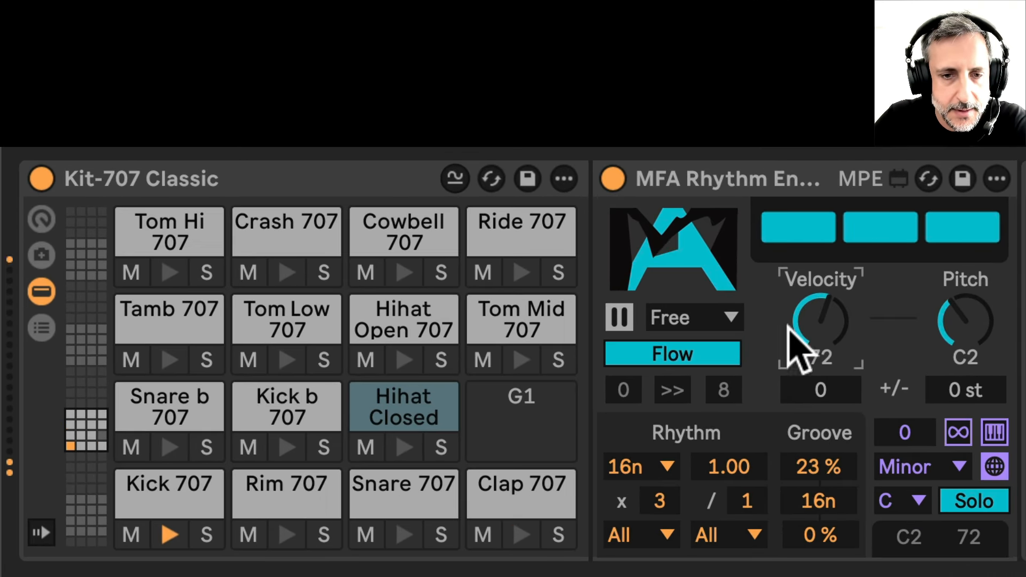
{"action": "left_click_drag", "start_coordinate": [822, 389], "coordinate": [822, 426]}
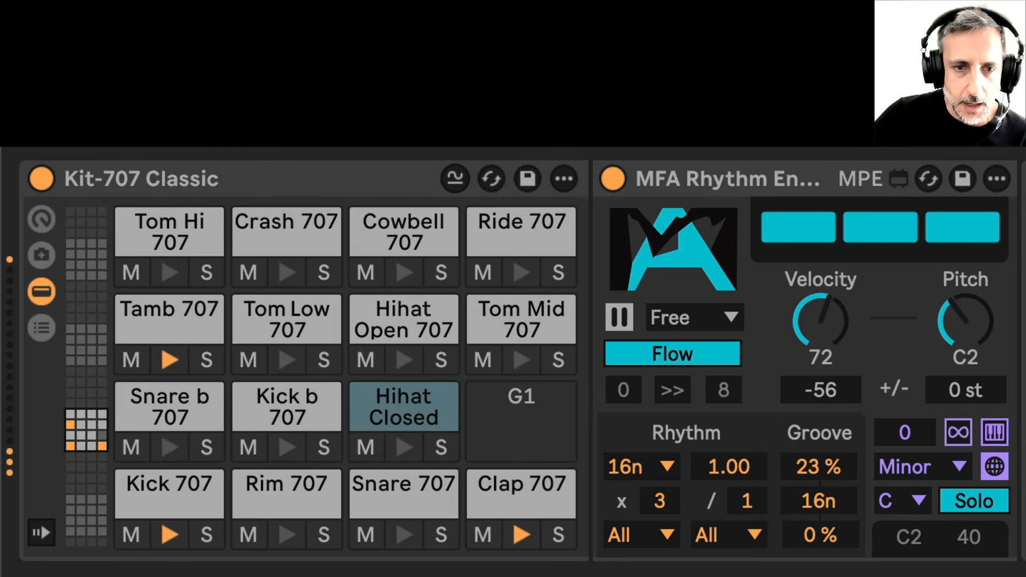
Set the engine's pitch deviation to +17 st and toggle solo on the Hihat Closed pad
{"action": "left_click", "coordinate": [977, 383]}
{"action": "left_click_drag", "start_coordinate": [978, 383], "coordinate": [977, 352]}
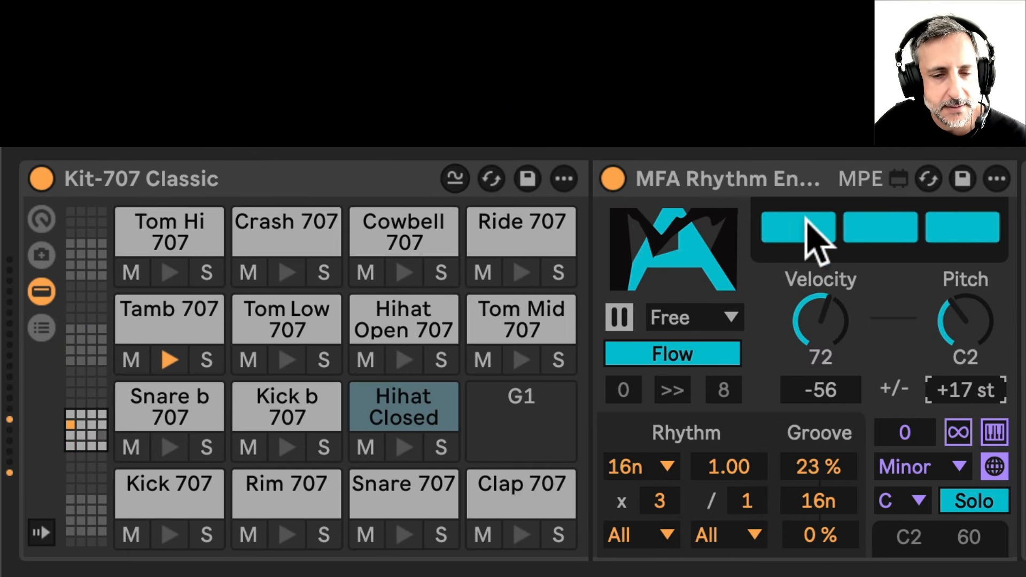
{"action": "left_click", "coordinate": [438, 448]}
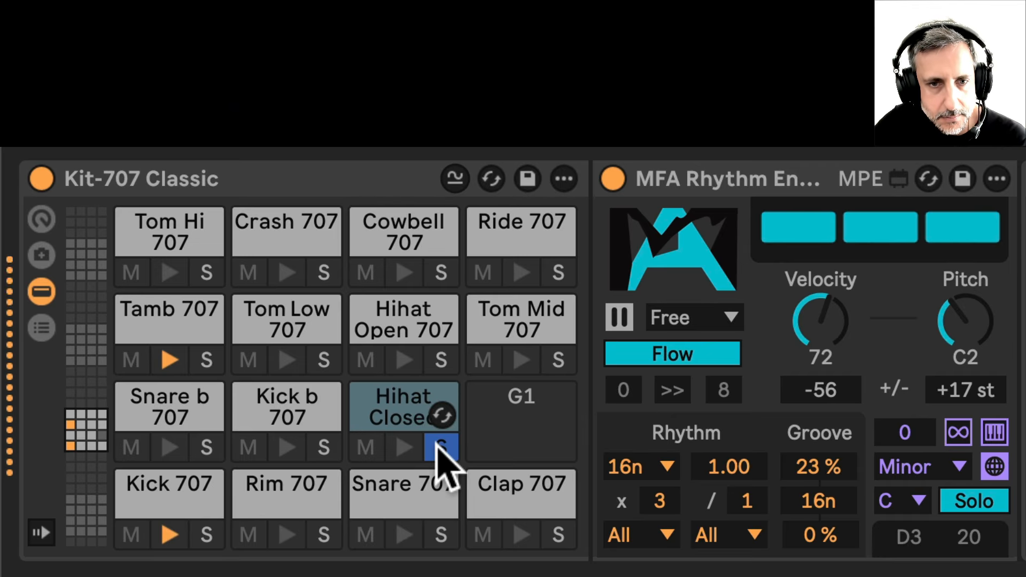
{"action": "left_click", "coordinate": [441, 447]}
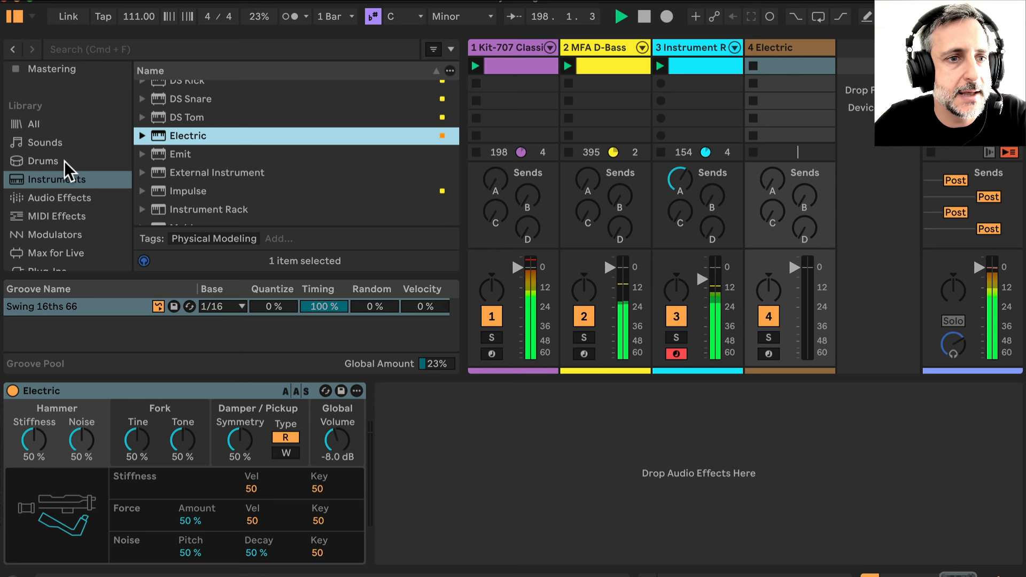
Add the Chord MIDI effect to the Electric track, before the Electric instrument
{"action": "scroll", "coordinate": [69, 178], "scroll_direction": "down", "scroll_amount": 1}
{"action": "left_click", "coordinate": [65, 196]}
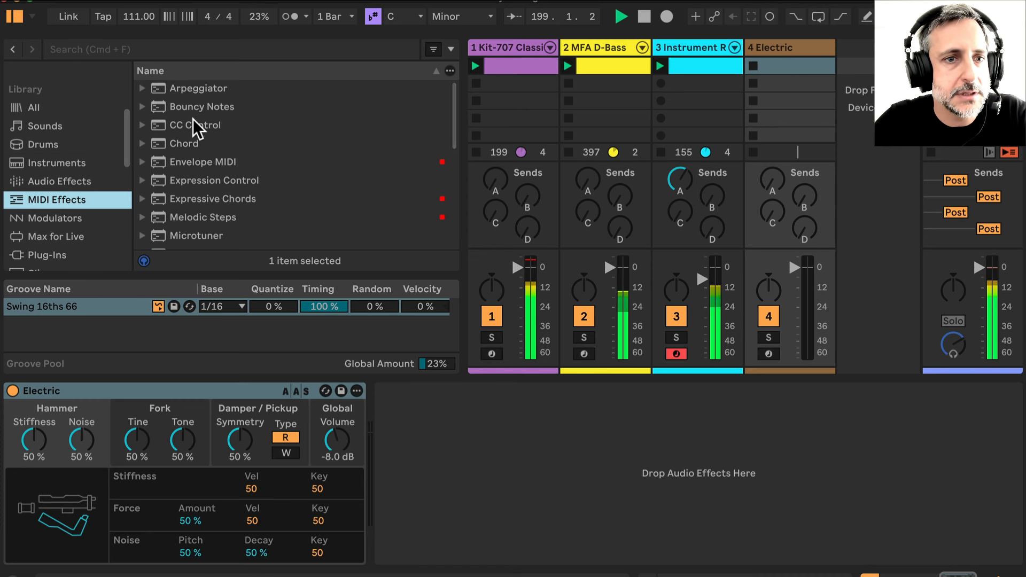
{"action": "scroll", "coordinate": [187, 186], "scroll_direction": "up", "scroll_amount": 3}
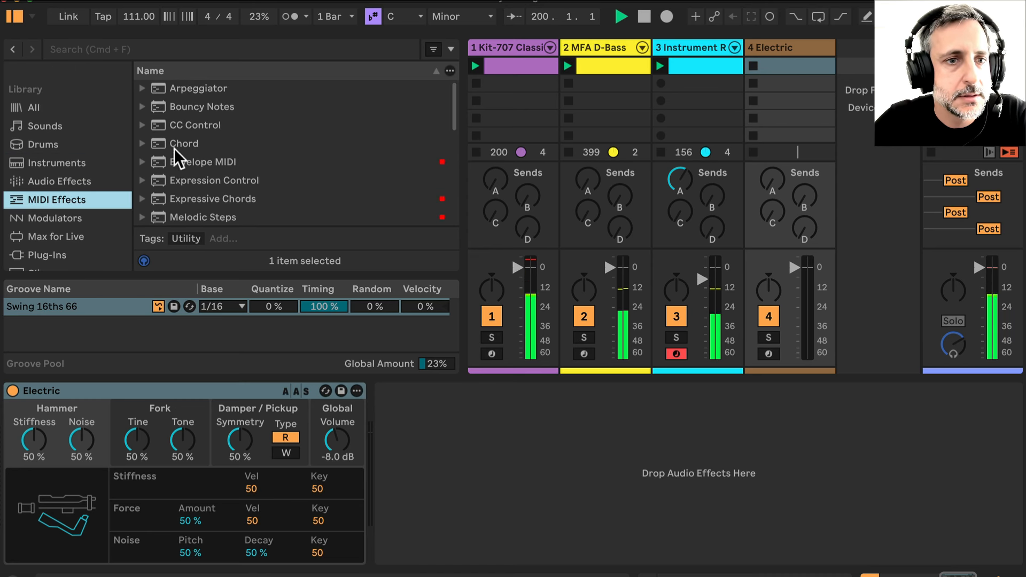
{"action": "left_click_drag", "start_coordinate": [174, 149], "coordinate": [7, 476]}
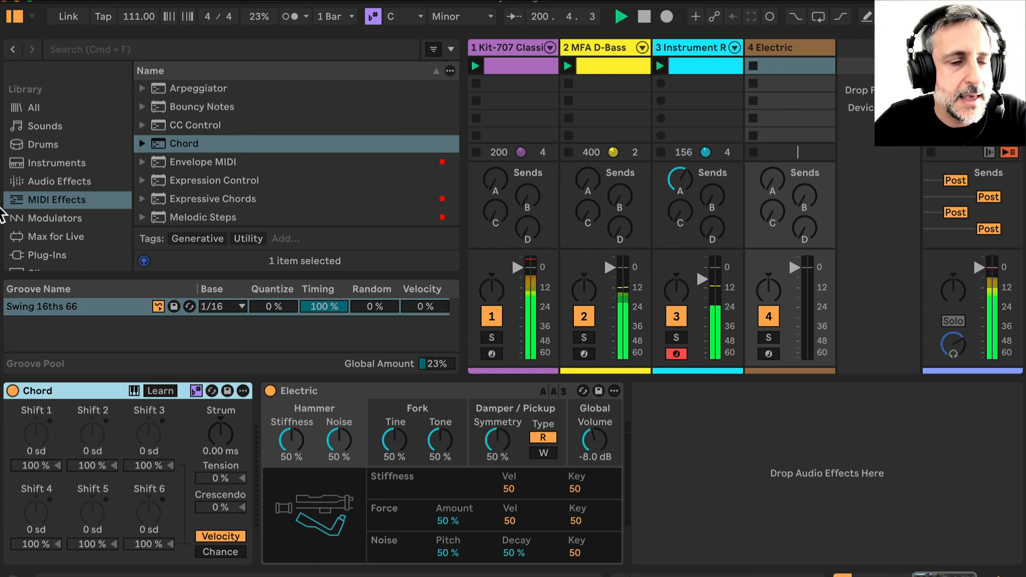
Add MFA Rhythm Engine from the MFA Workshop folder to the start of the Electric track's device chain
{"action": "scroll", "coordinate": [37, 184], "scroll_direction": "down", "scroll_amount": 5}
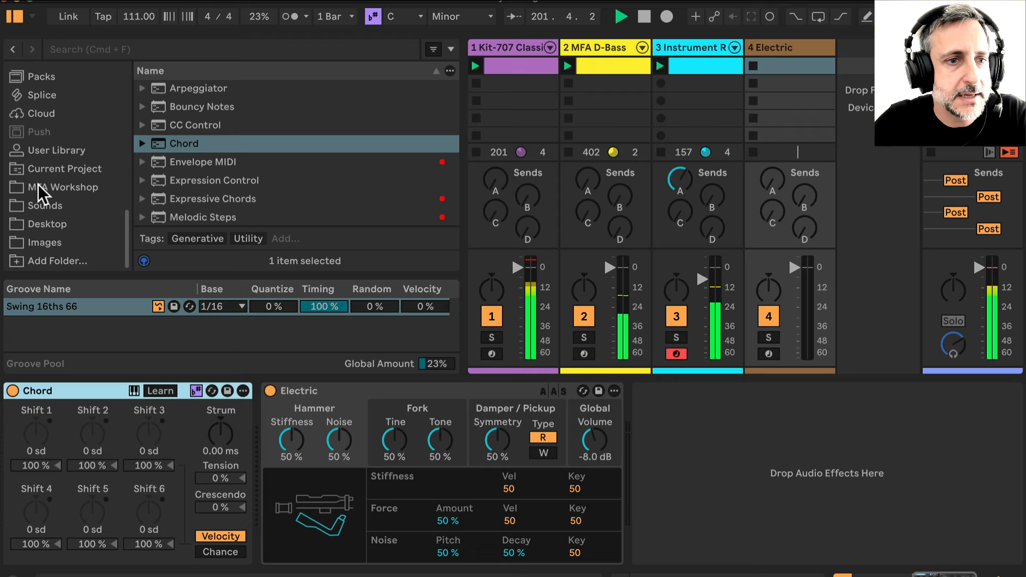
{"action": "left_click", "coordinate": [45, 190]}
{"action": "left_click_drag", "start_coordinate": [226, 106], "coordinate": [5, 443]}
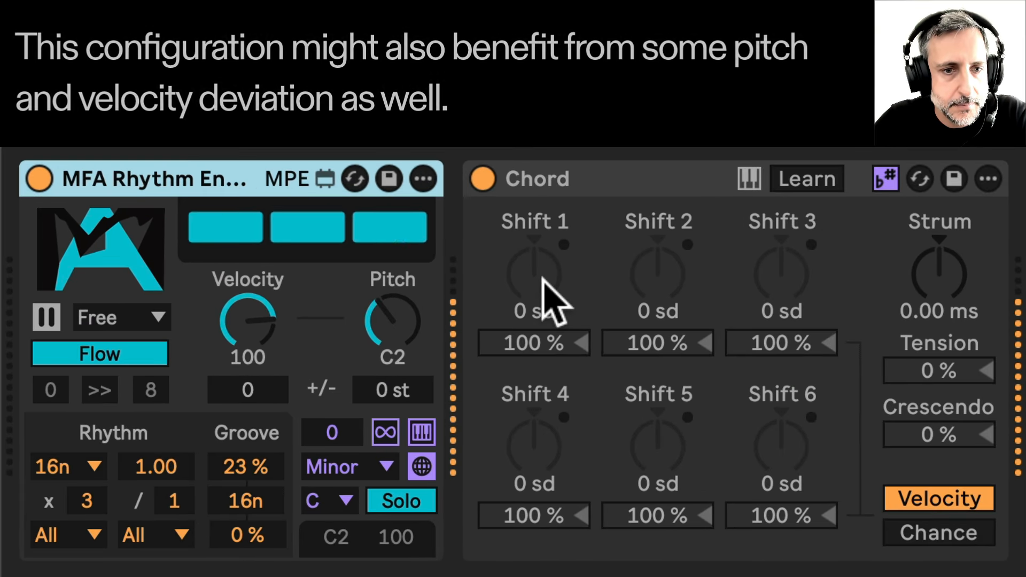
Set the Chord shifts 1, 2 and 3 to +2 sd, +4 sd and +3 sd
{"action": "mouse_move", "coordinate": [551, 300]}
{"action": "left_mouse_down"}
{"action": "mouse_move", "coordinate": [545, 291]}
{"action": "mouse_move", "coordinate": [553, 302]}
{"action": "left_mouse_up"}
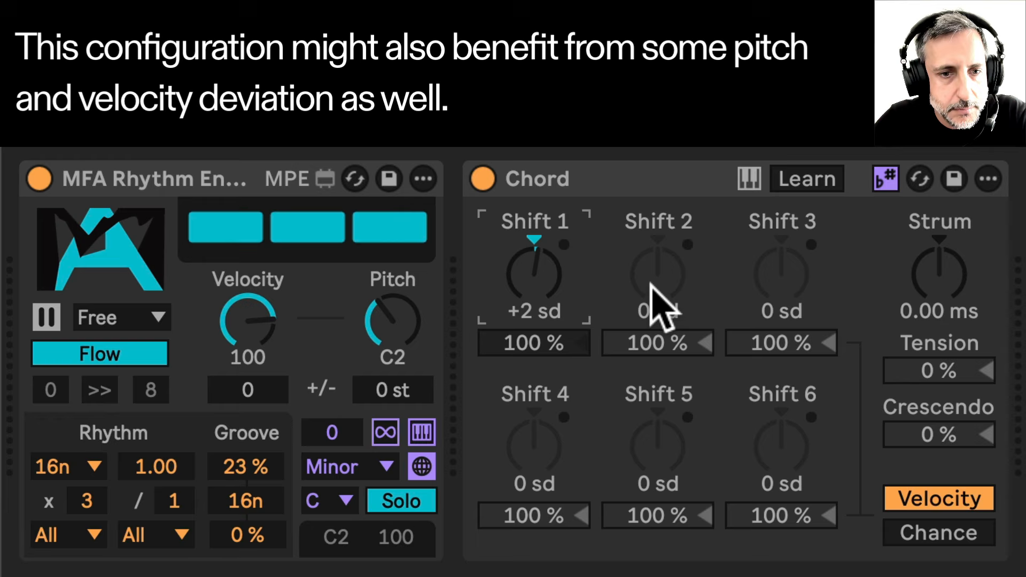
{"action": "left_click_drag", "start_coordinate": [698, 294], "coordinate": [699, 272]}
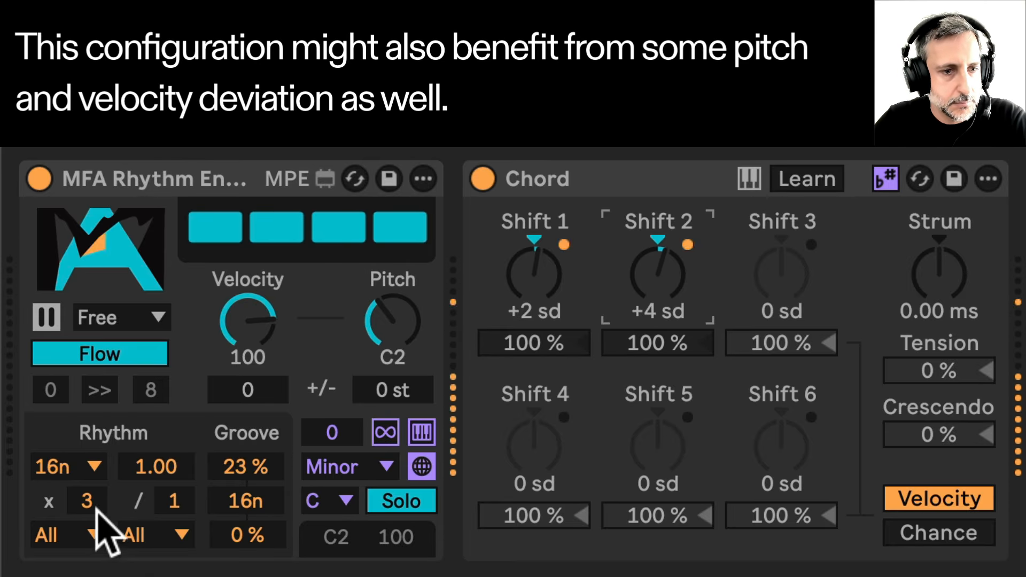
{"action": "left_click", "coordinate": [88, 501]}
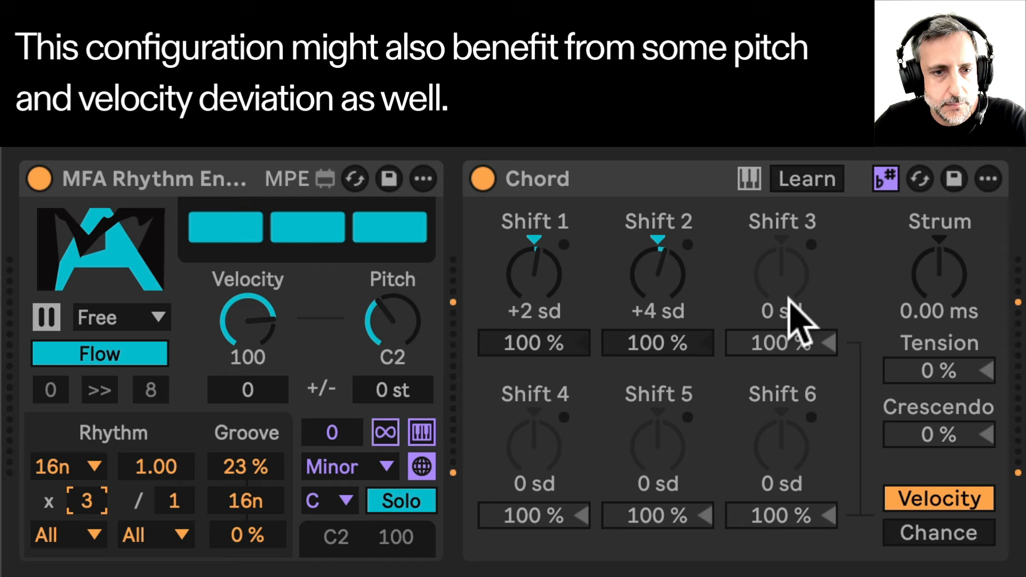
{"action": "left_click", "coordinate": [778, 273]}
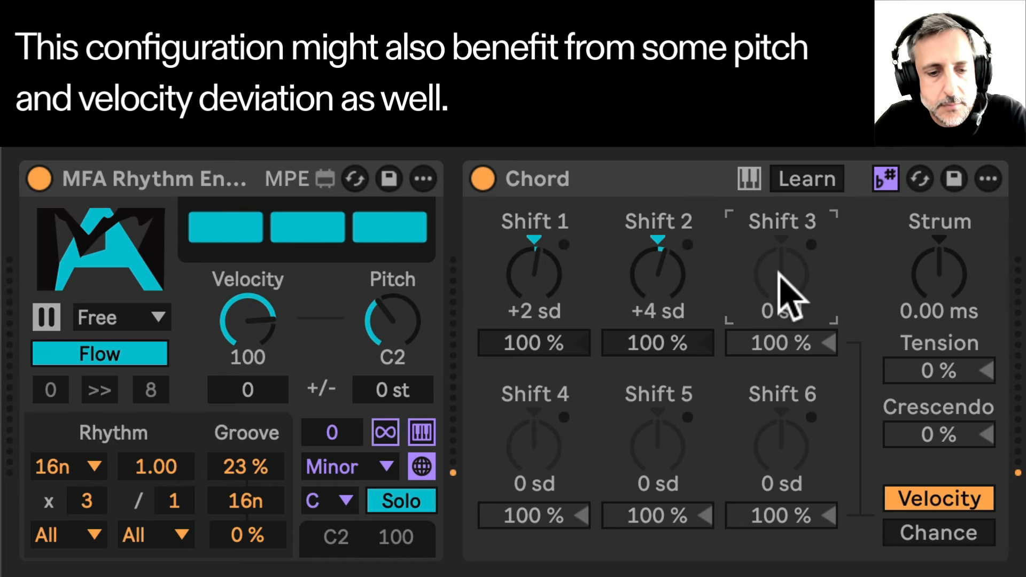
{"action": "type", "text": "3"}
{"action": "key", "text": "Return"}
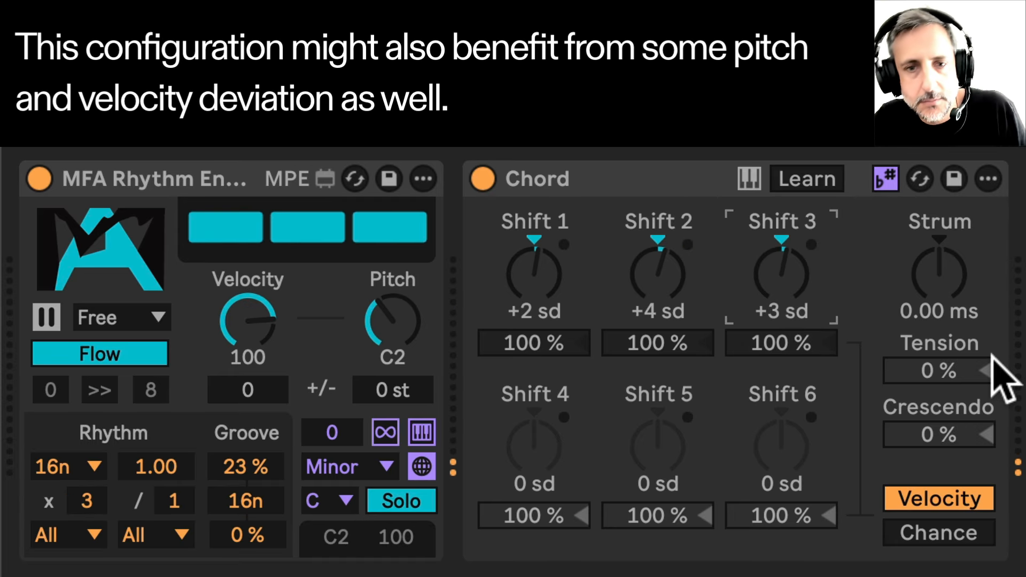
{"action": "key", "text": "Escape"}
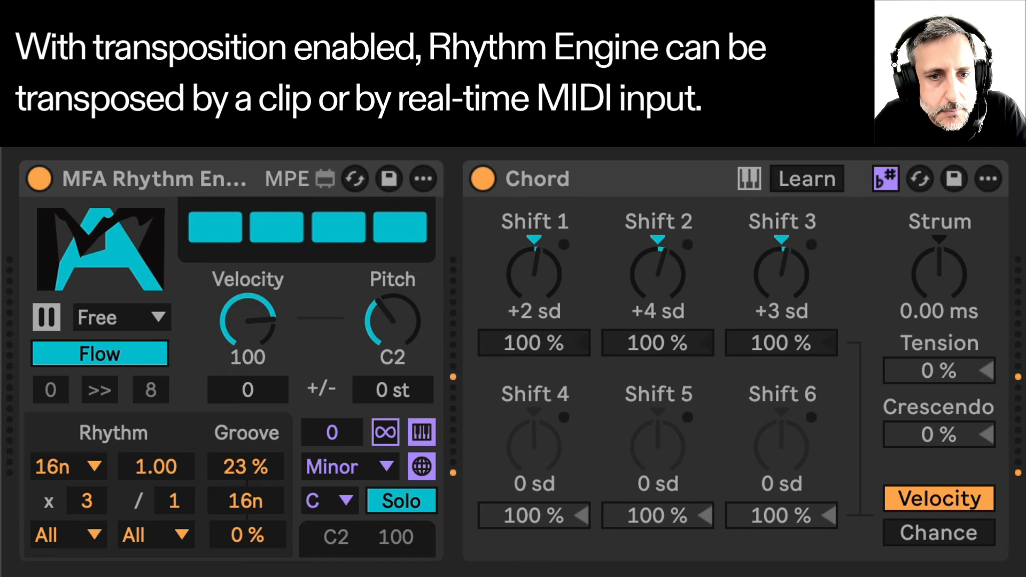
Switch Chord to Chance mode and set Shift 2 to 71% and Shift 3 to 47%
{"action": "left_click", "coordinate": [939, 533]}
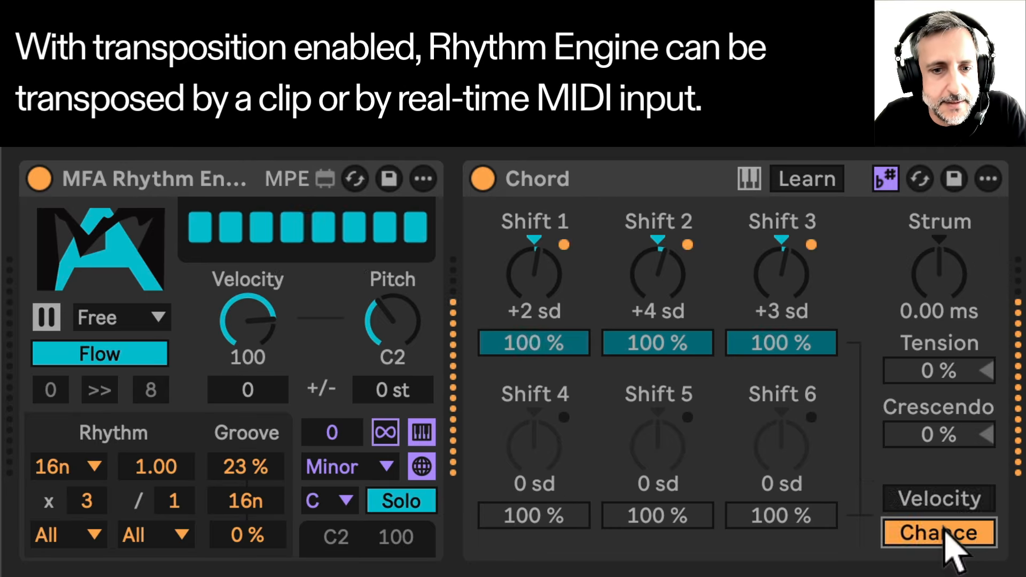
{"action": "left_click_drag", "start_coordinate": [678, 337], "coordinate": [680, 344]}
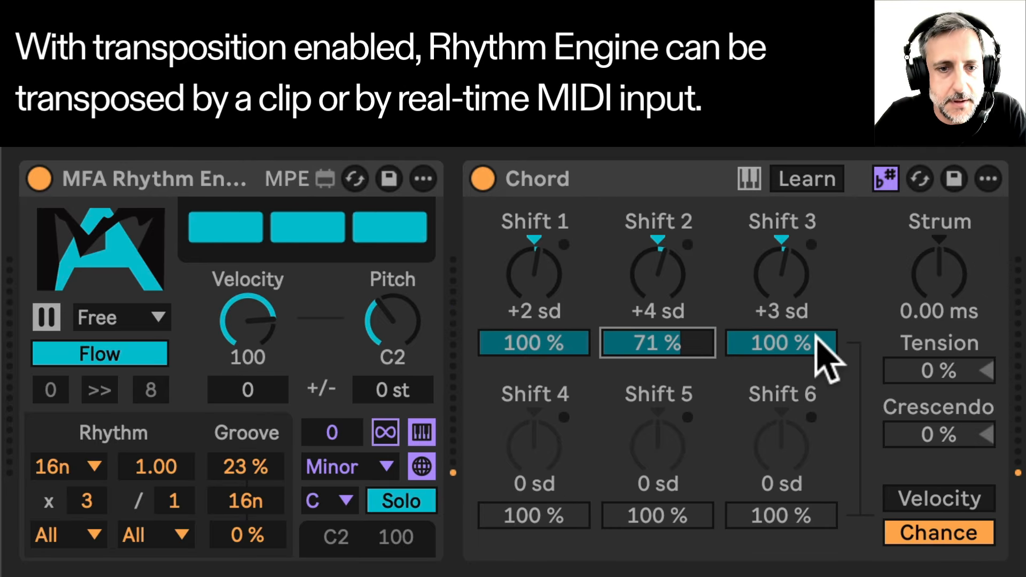
{"action": "left_click_drag", "start_coordinate": [817, 355], "coordinate": [817, 382]}
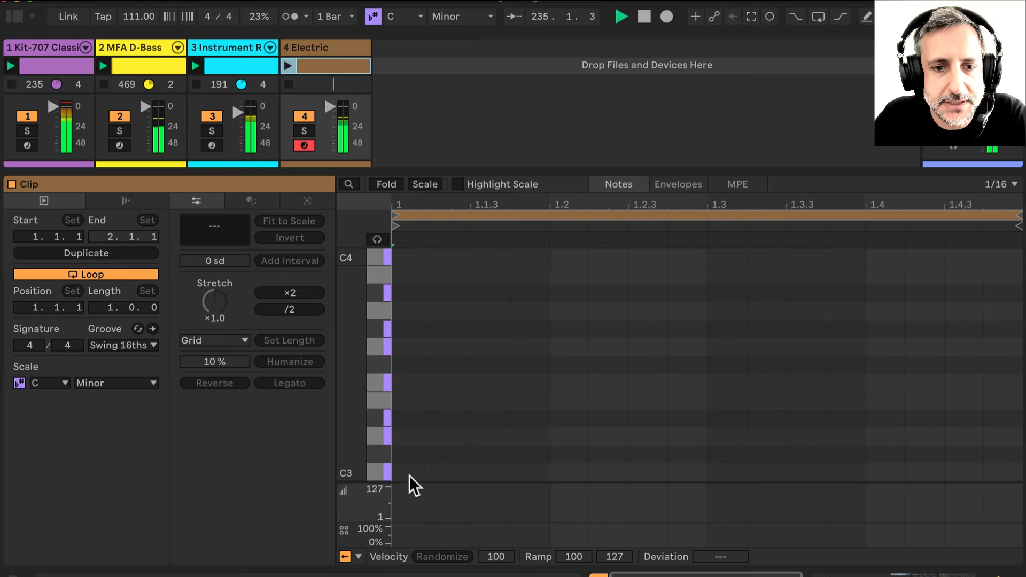
Draw a one-beat C3 note in the Electric track's clip and launch the clip
{"action": "left_click", "coordinate": [415, 471]}
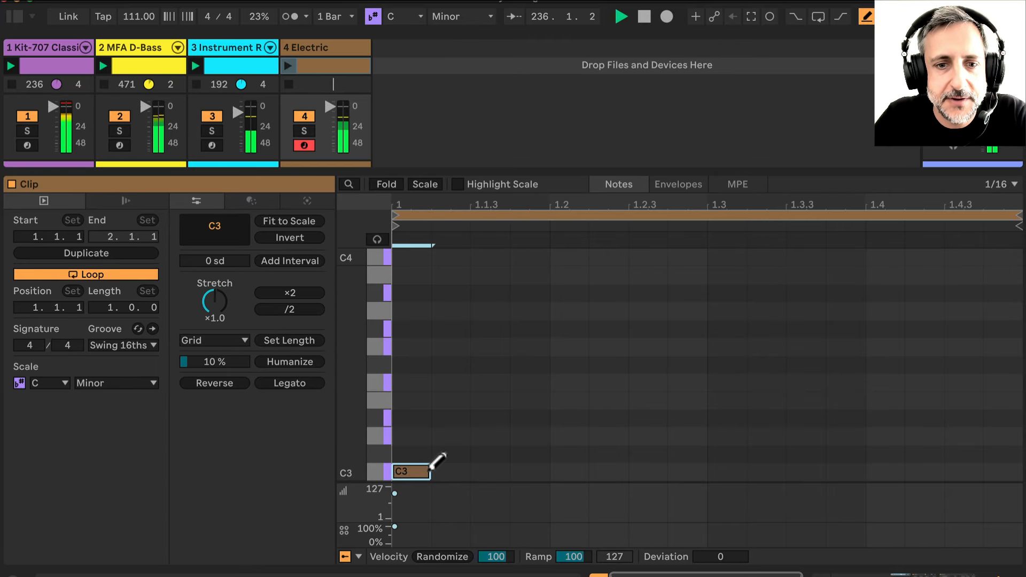
{"action": "left_click_drag", "start_coordinate": [429, 470], "coordinate": [544, 474]}
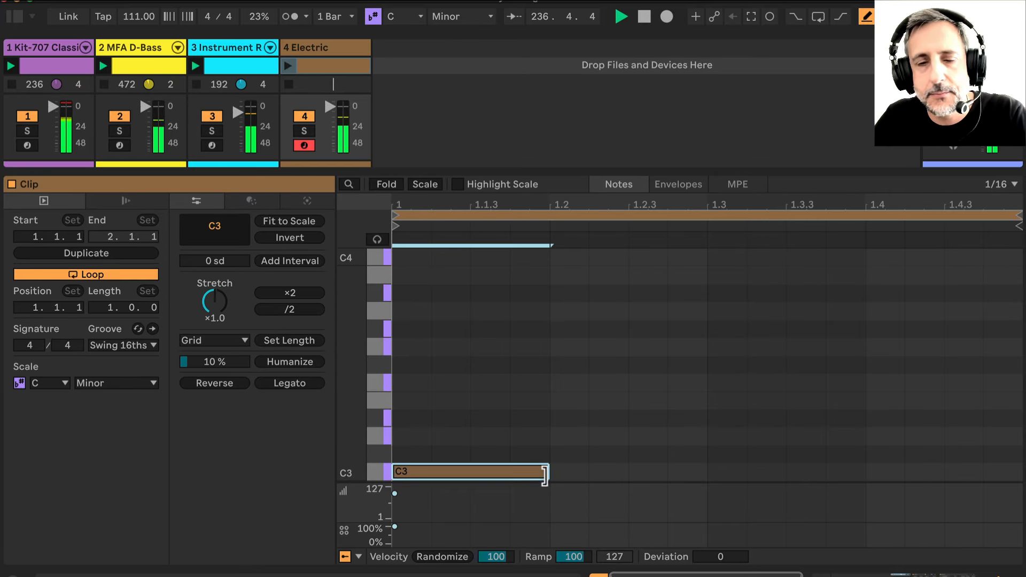
{"action": "left_click", "coordinate": [311, 50]}
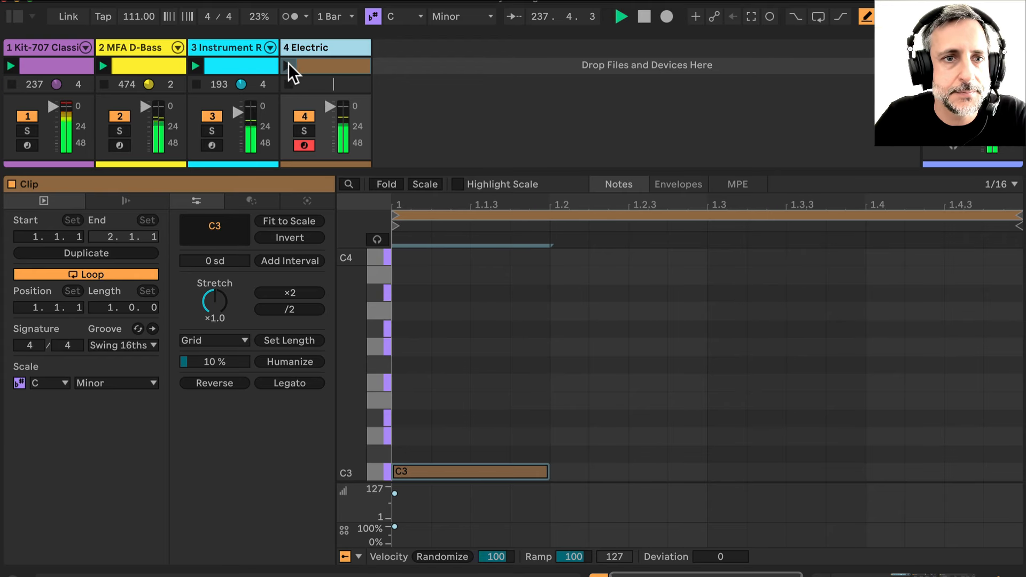
{"action": "left_click", "coordinate": [286, 63]}
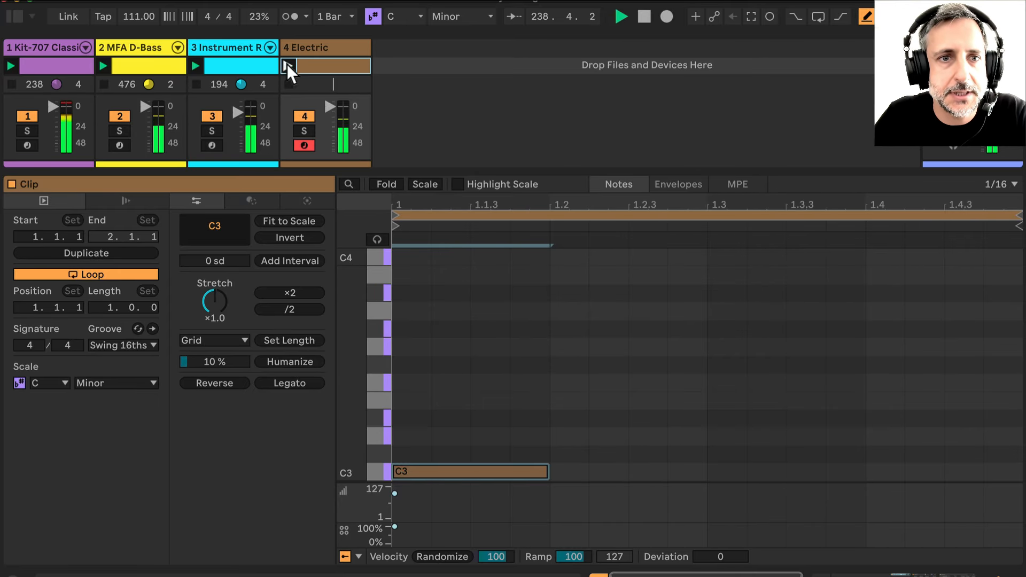
{"action": "double_click", "coordinate": [322, 45]}
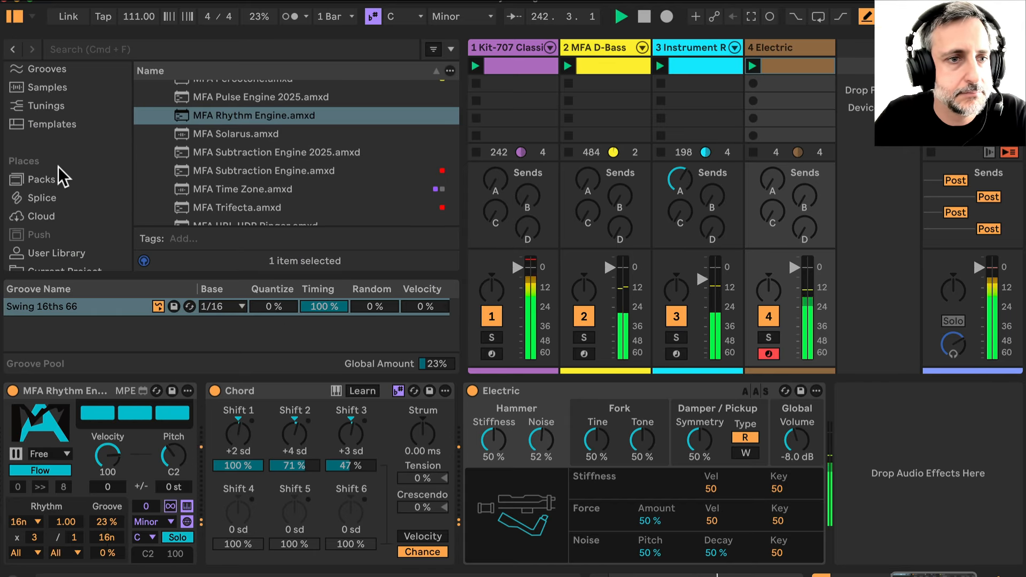
{"action": "scroll", "coordinate": [53, 168], "scroll_direction": "down", "scroll_amount": 4}
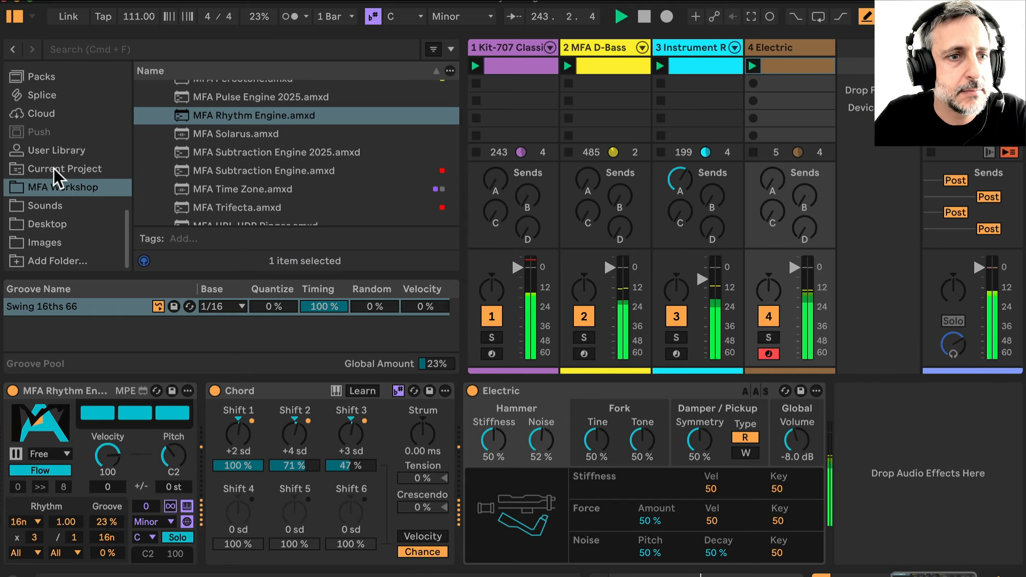
{"action": "scroll", "coordinate": [50, 104], "scroll_direction": "up", "scroll_amount": 10}
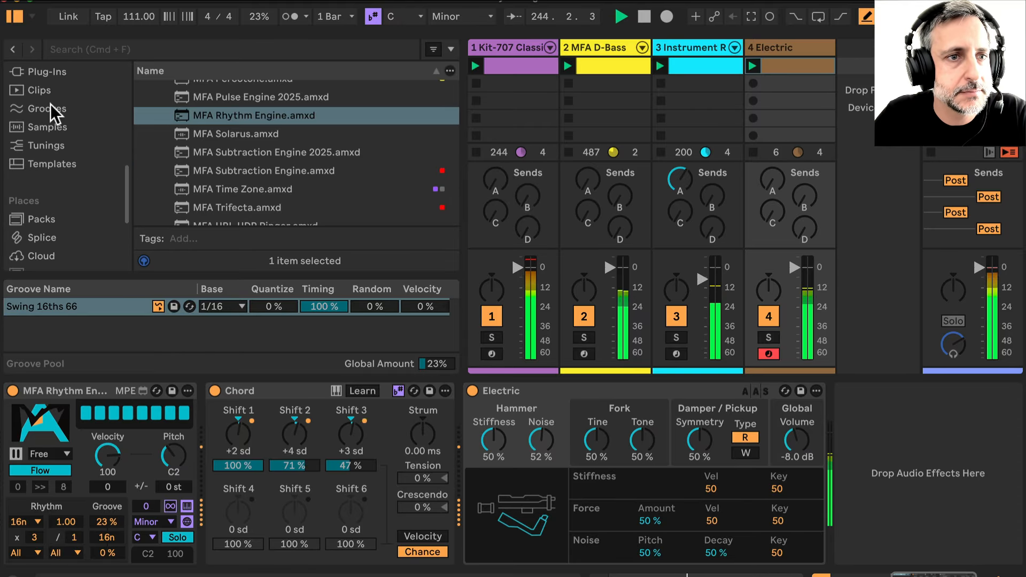
Add the Random MIDI effect from MIDI Effects to the start of the Electric track's device chain
{"action": "left_click", "coordinate": [57, 192]}
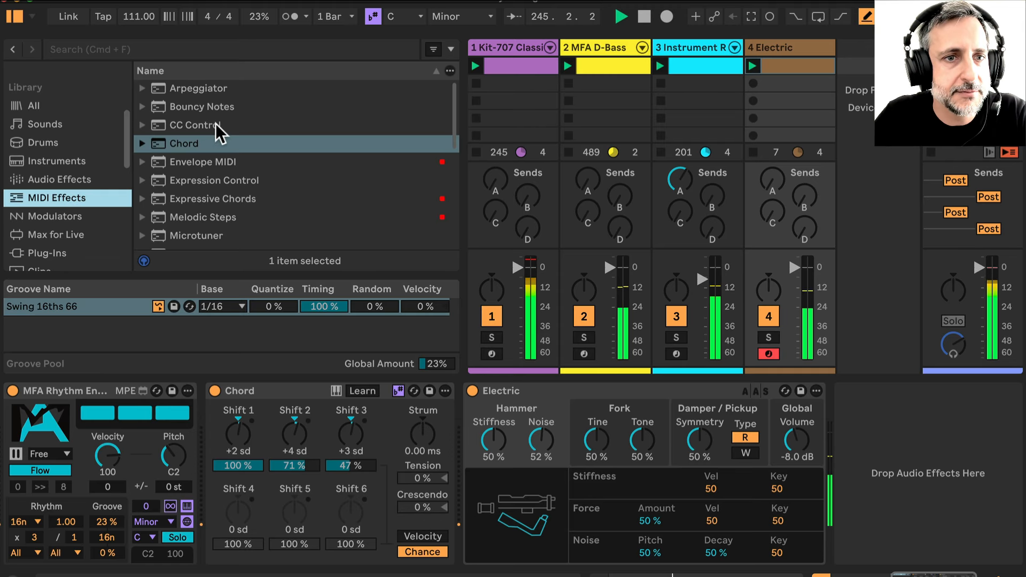
{"action": "scroll", "coordinate": [212, 158], "scroll_direction": "down", "scroll_amount": 5}
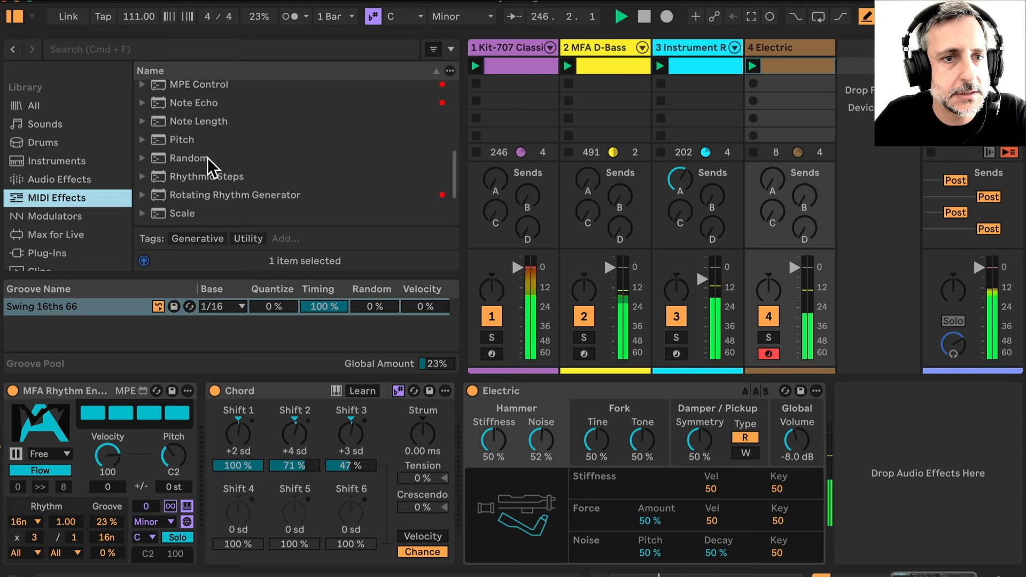
{"action": "left_click_drag", "start_coordinate": [208, 158], "coordinate": [34, 366]}
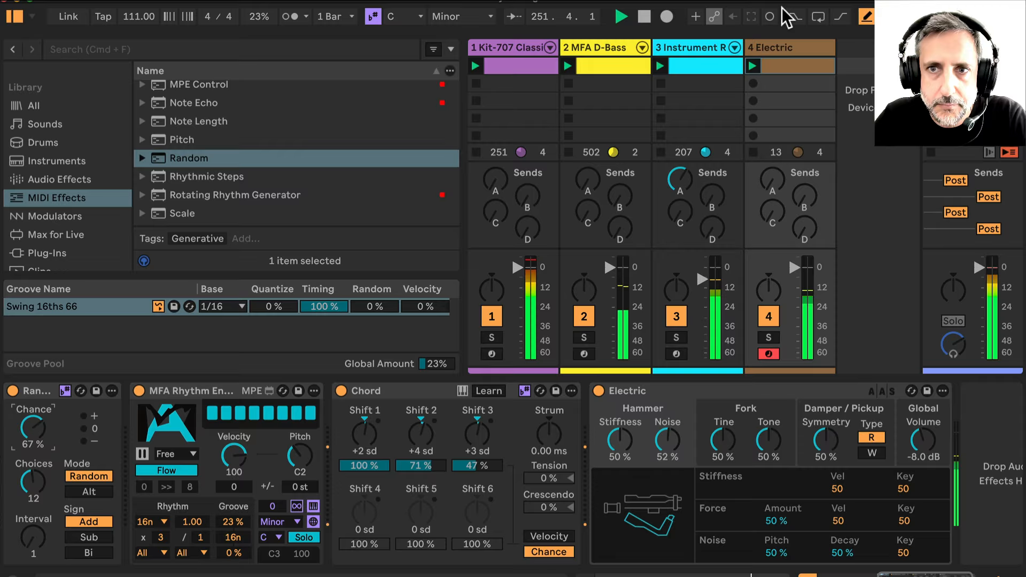
Shorten the Electric clip's loop to end at 1.4.1, giving a length of 0.3.0
{"action": "double_click", "coordinate": [783, 64]}
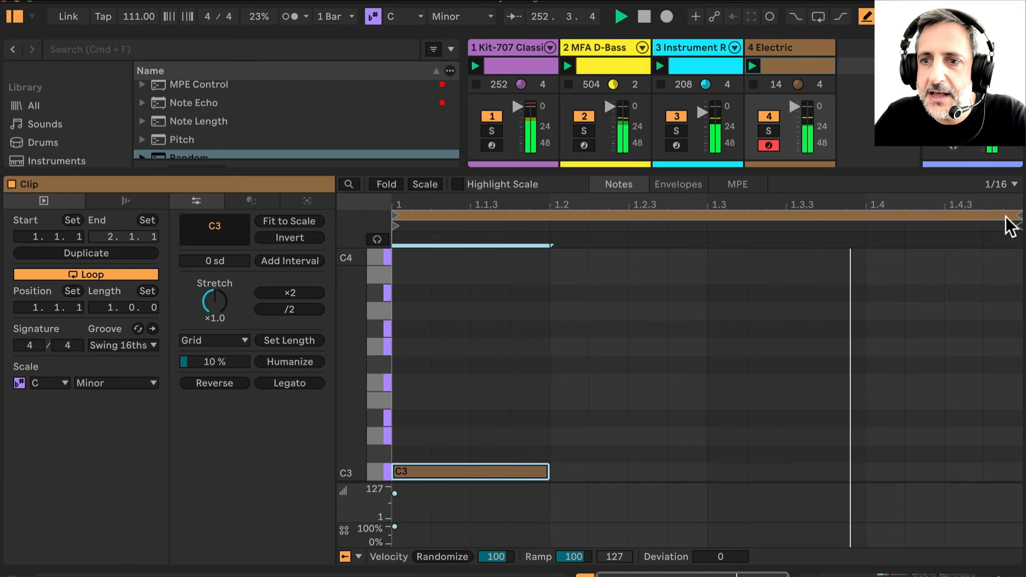
{"action": "left_click_drag", "start_coordinate": [1016, 216], "coordinate": [868, 222]}
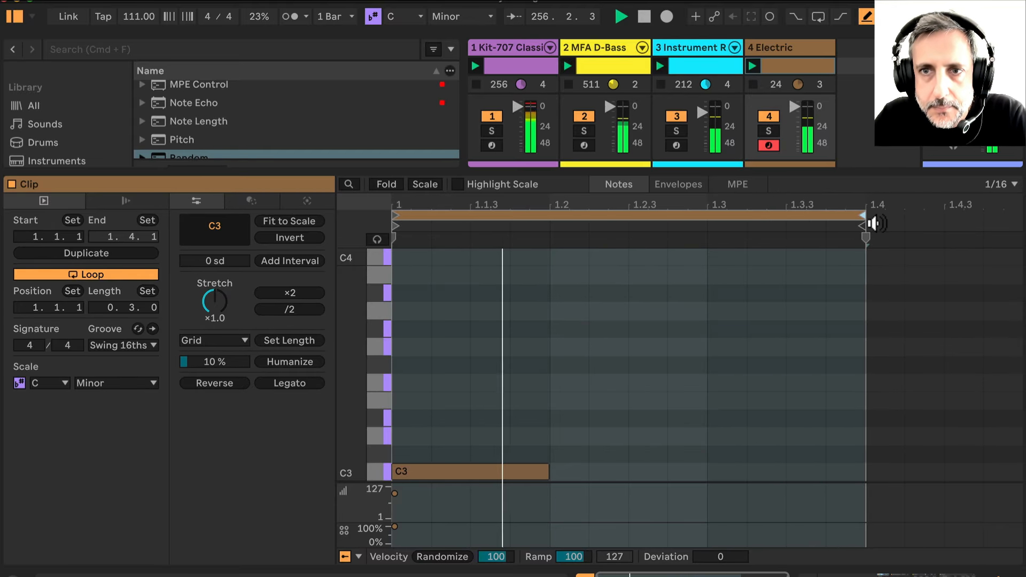
{"action": "double_click", "coordinate": [794, 45]}
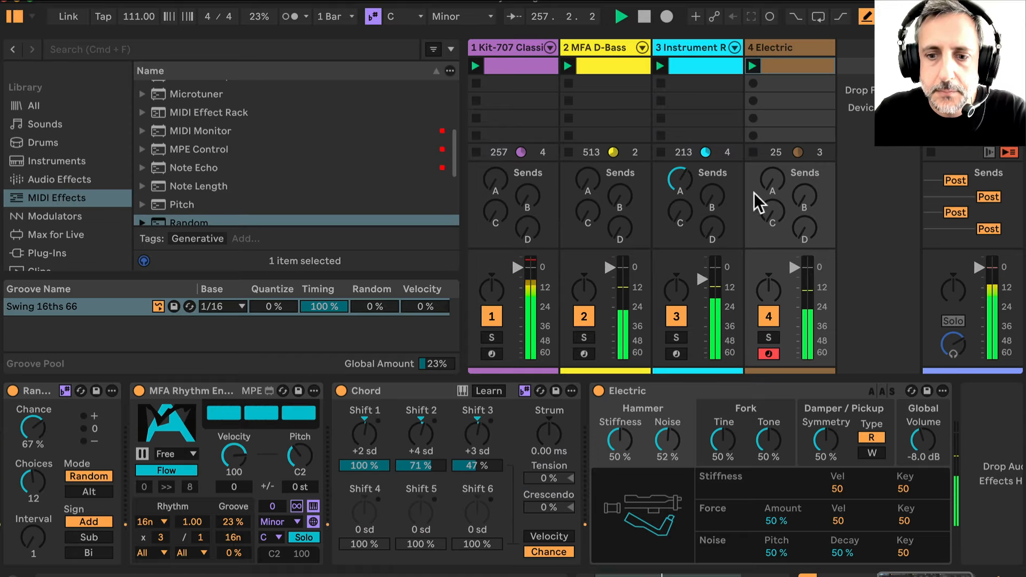
Tweak the Electric instrument: Hammer Stiffness about 44%, Noise 54%, Fork Tine about 46% and Tone 56%
{"action": "left_click_drag", "start_coordinate": [665, 443], "coordinate": [620, 438]}
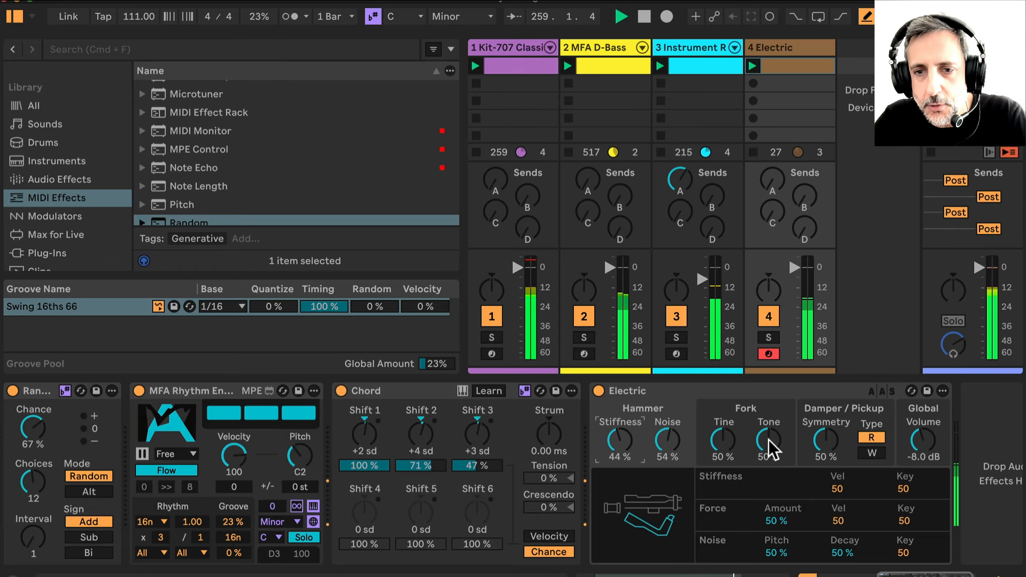
{"action": "left_click_drag", "start_coordinate": [768, 439], "coordinate": [769, 433]}
{"action": "left_click_drag", "start_coordinate": [729, 435], "coordinate": [729, 444]}
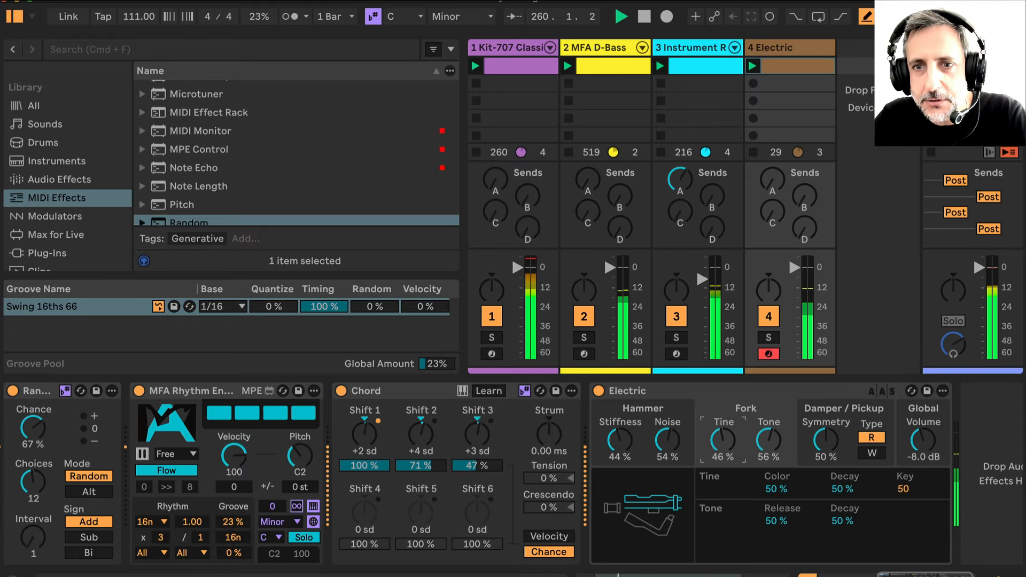
Raise the Electric track's Send B and hide the browser
{"action": "left_click_drag", "start_coordinate": [804, 199], "coordinate": [805, 161]}
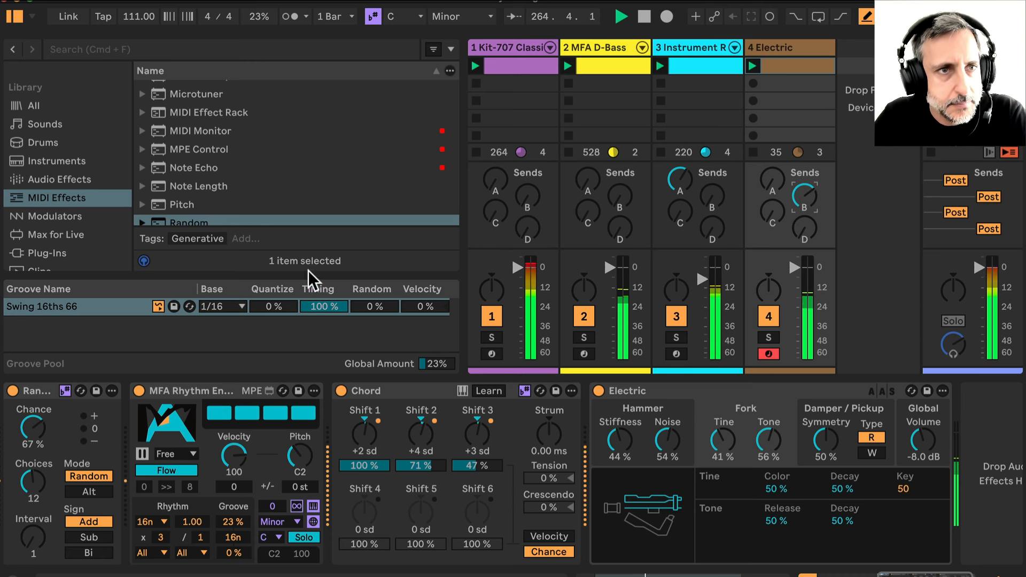
{"action": "left_click", "coordinate": [12, 16]}
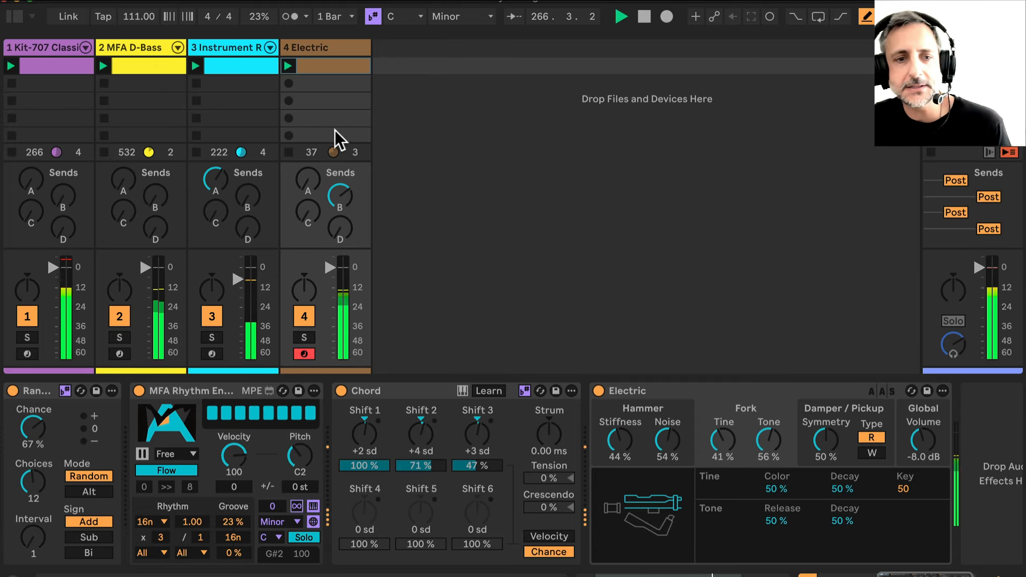
Set the Rhythm Engine's rhythm multiplier to 5
{"action": "left_click_drag", "start_coordinate": [162, 537], "coordinate": [161, 529]}
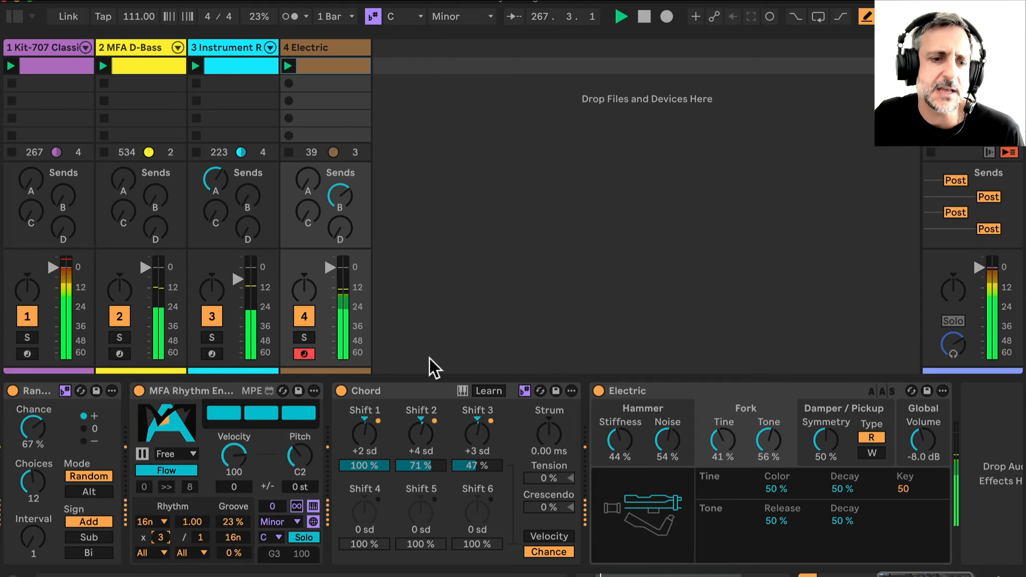
{"action": "left_click", "coordinate": [527, 286]}
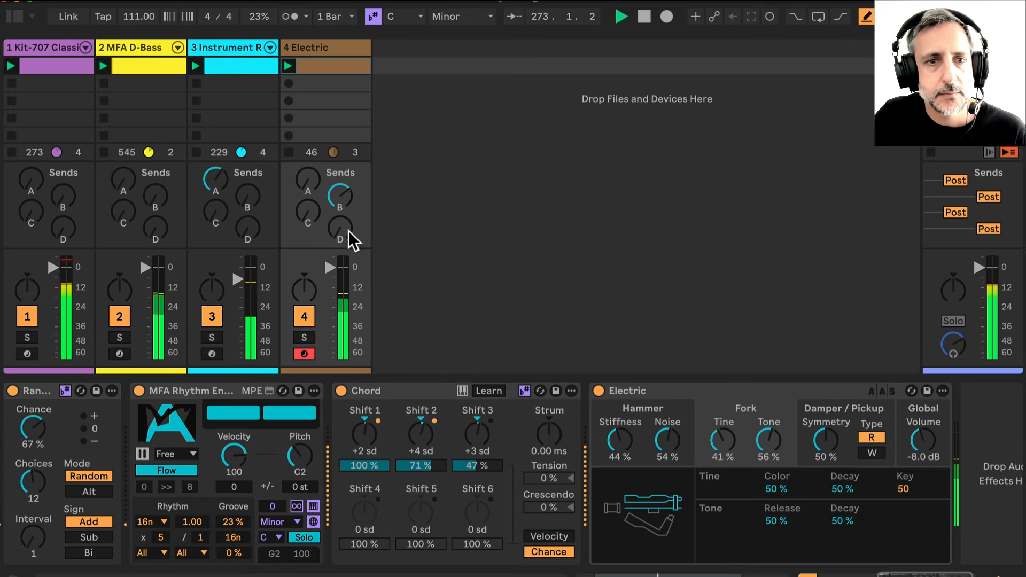
{"action": "left_click_drag", "start_coordinate": [340, 227], "coordinate": [339, 211]}
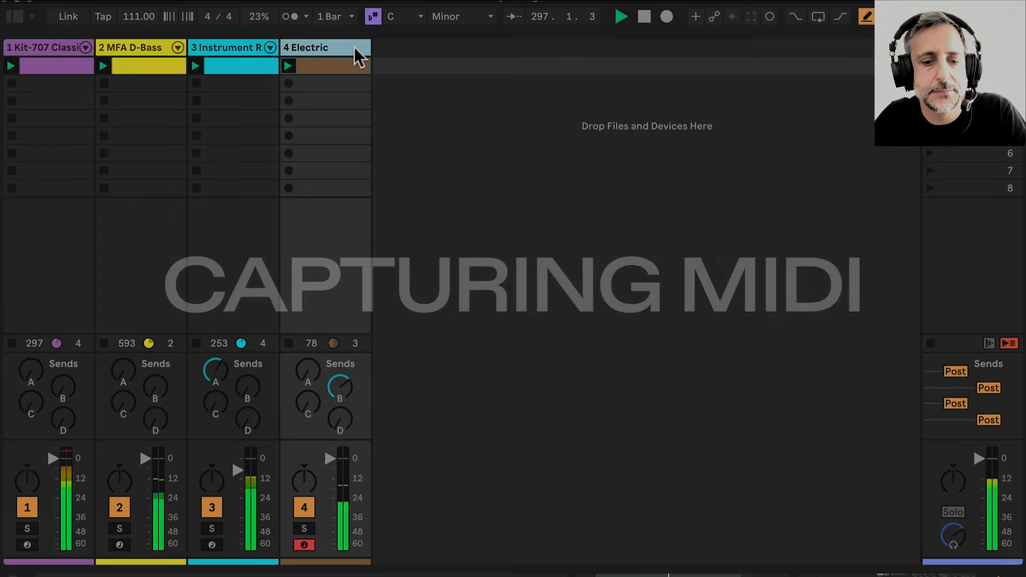
Insert a new MIDI track and show the mixer's input and output section
{"action": "key", "text": "super+shift+t"}
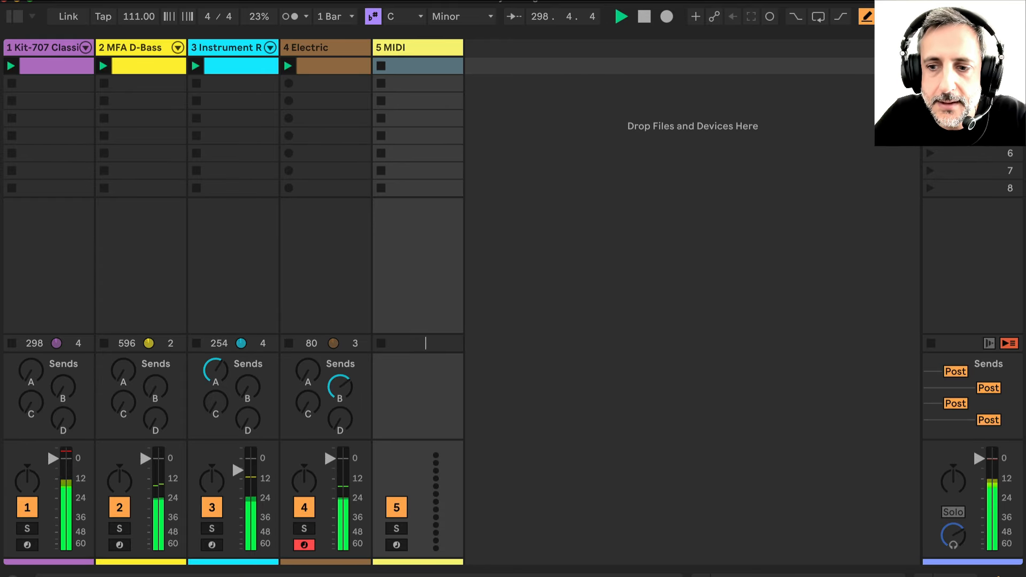
{"action": "right_click", "coordinate": [967, 550]}
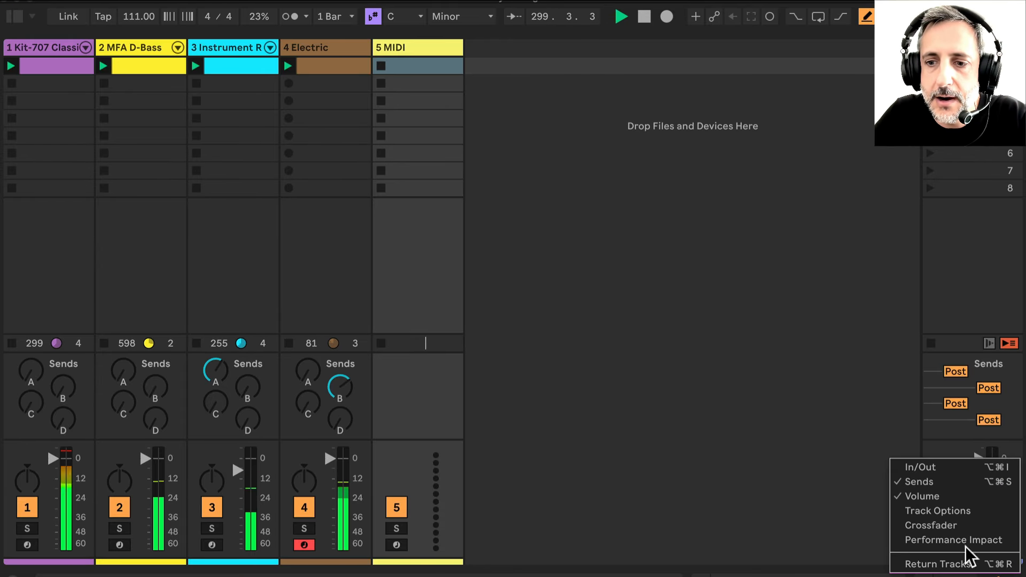
{"action": "left_click", "coordinate": [915, 468]}
Set the new MIDI track to receive MIDI from 4-Electric and arm it for recording
{"action": "left_click", "coordinate": [406, 260]}
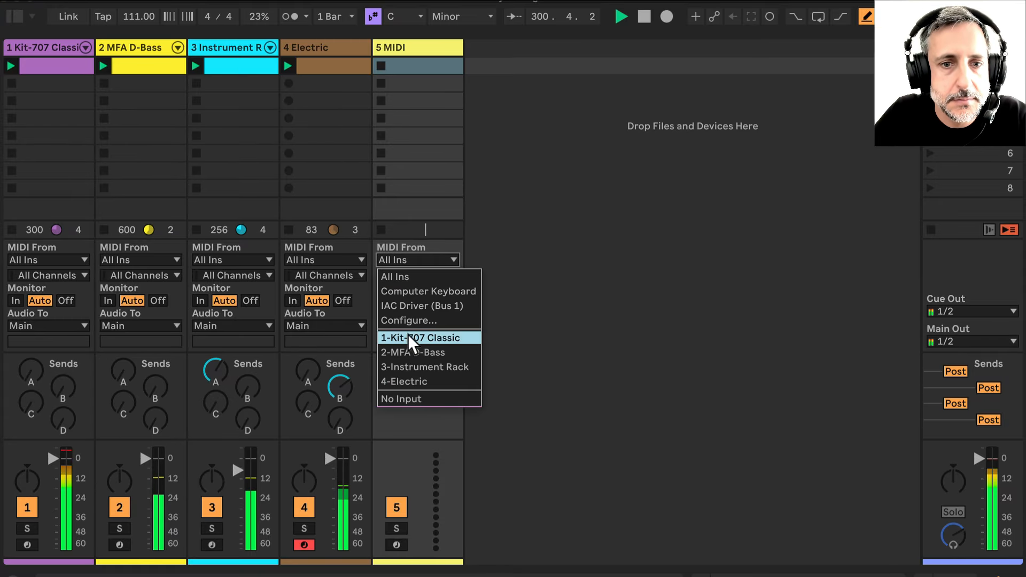
{"action": "left_click", "coordinate": [408, 378]}
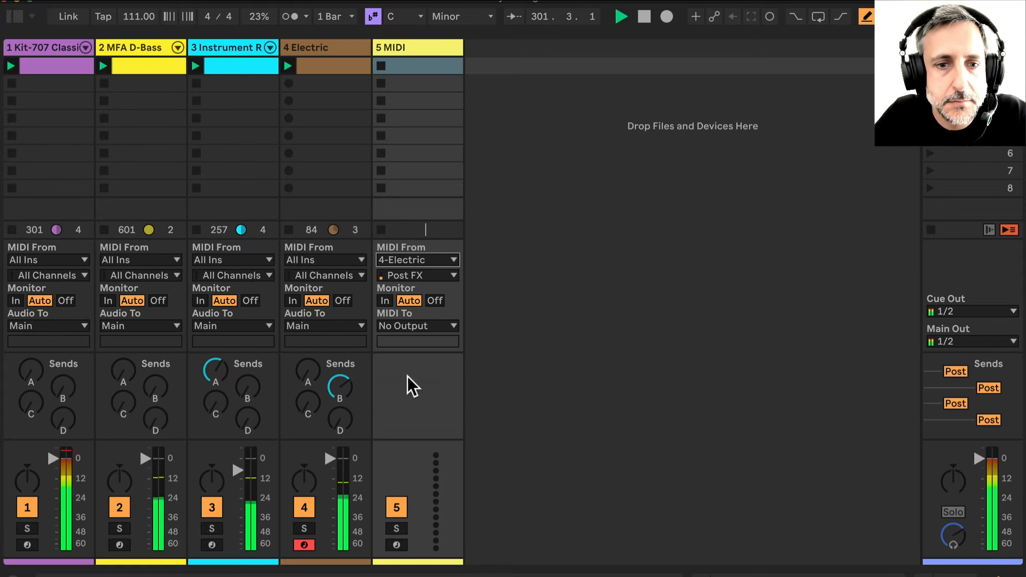
{"action": "left_click", "coordinate": [397, 544]}
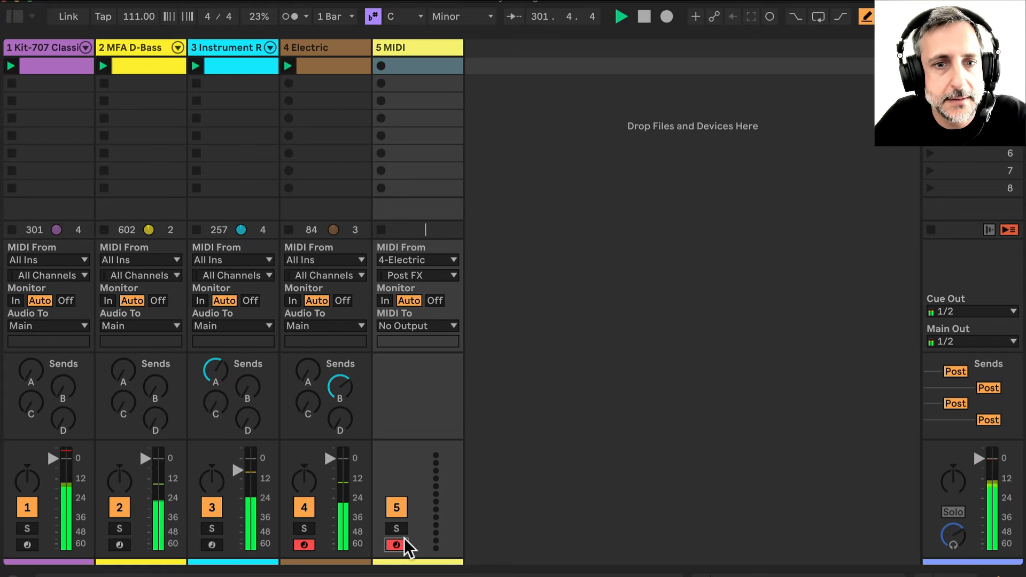
Start recording a MIDI clip in the new track's first slot, then return to the Electric track's devices
{"action": "left_click", "coordinate": [381, 65]}
{"action": "double_click", "coordinate": [432, 61]}
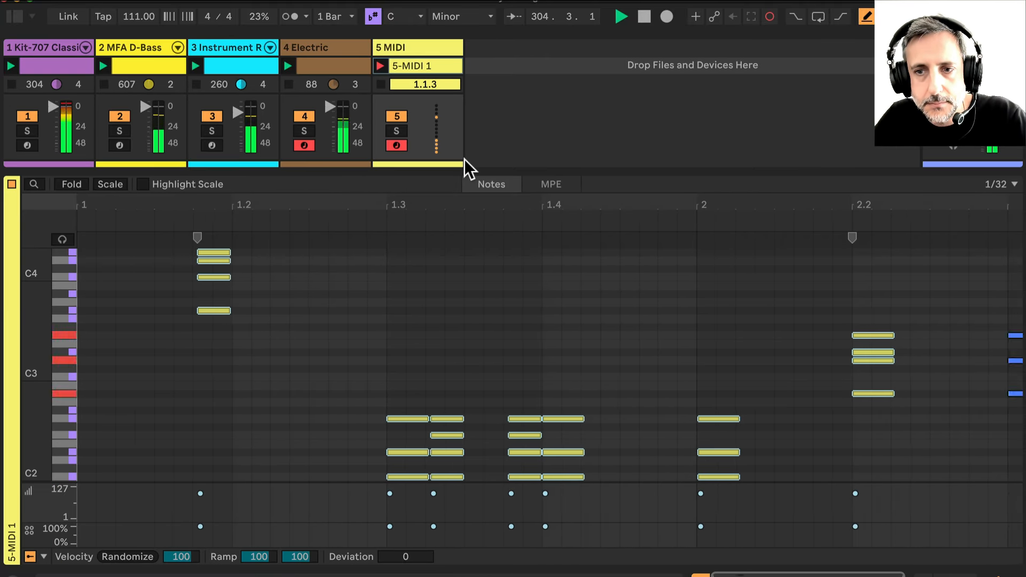
{"action": "left_click", "coordinate": [325, 43]}
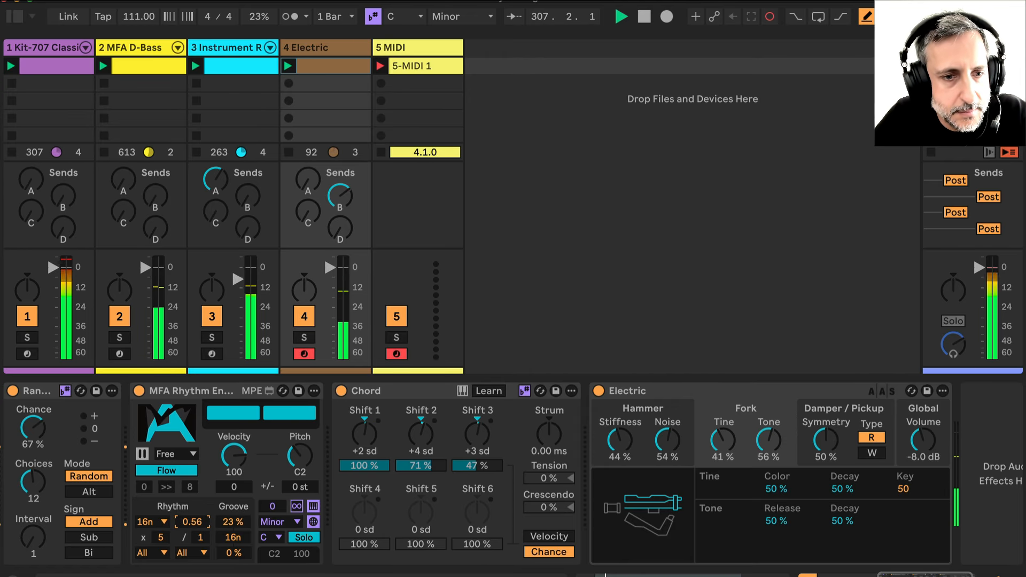
Set the Rhythm Engine's rhythm rate to 0.75 and its lower Groove percentage to 34% while recording
{"action": "mouse_move", "coordinate": [192, 522]}
{"action": "left_mouse_down"}
{"action": "mouse_move", "coordinate": [193, 530]}
{"action": "mouse_move", "coordinate": [192, 515]}
{"action": "left_mouse_up"}
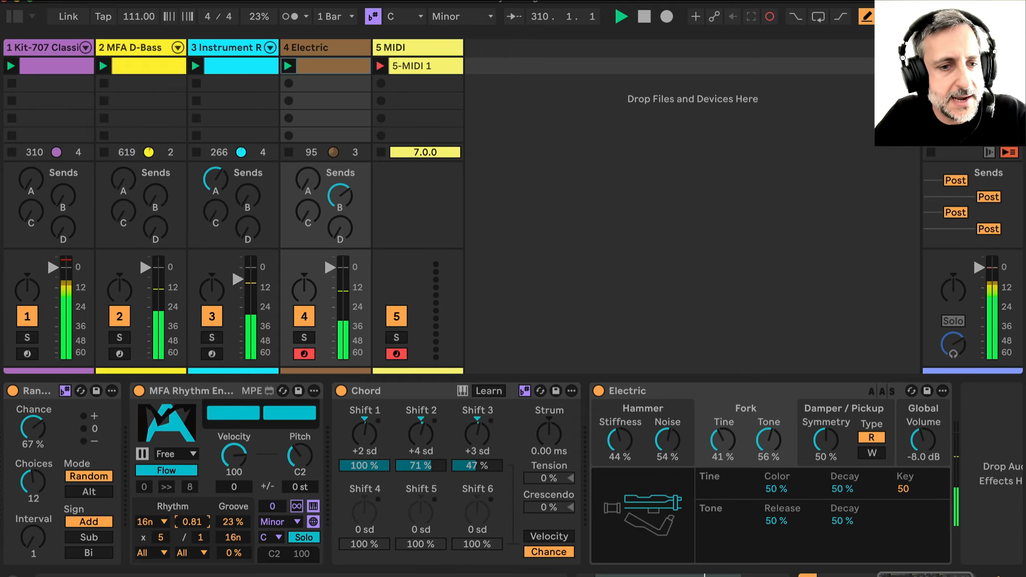
{"action": "left_click_drag", "start_coordinate": [193, 515], "coordinate": [192, 517]}
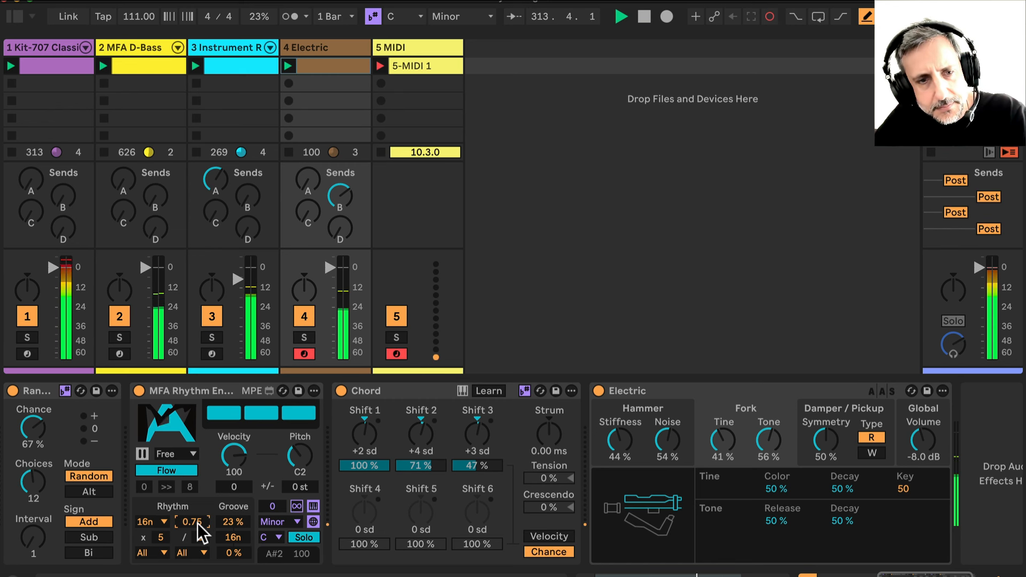
{"action": "left_click", "coordinate": [243, 553]}
{"action": "left_click_drag", "start_coordinate": [233, 552], "coordinate": [234, 550]}
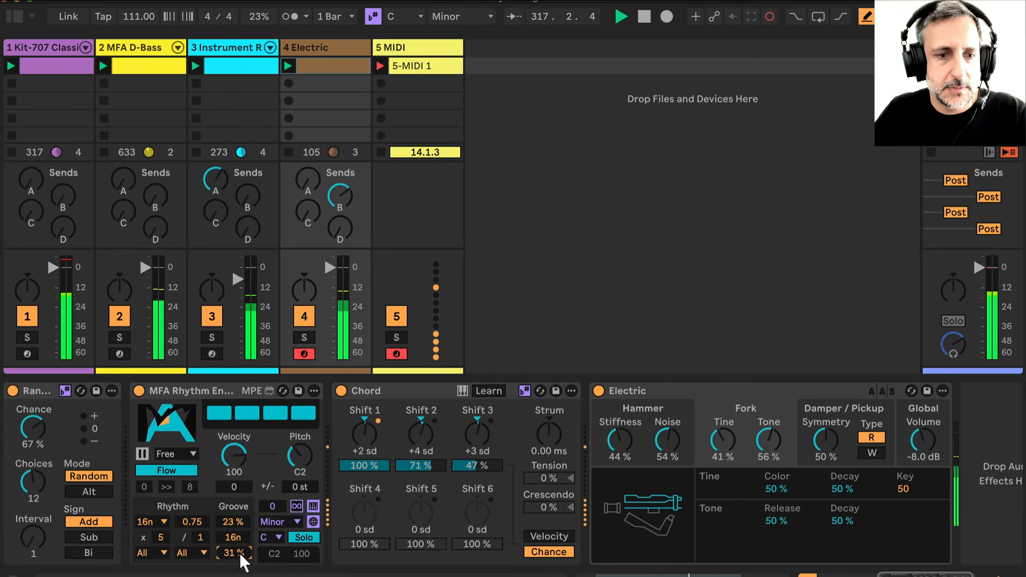
{"action": "left_click_drag", "start_coordinate": [239, 554], "coordinate": [240, 552]}
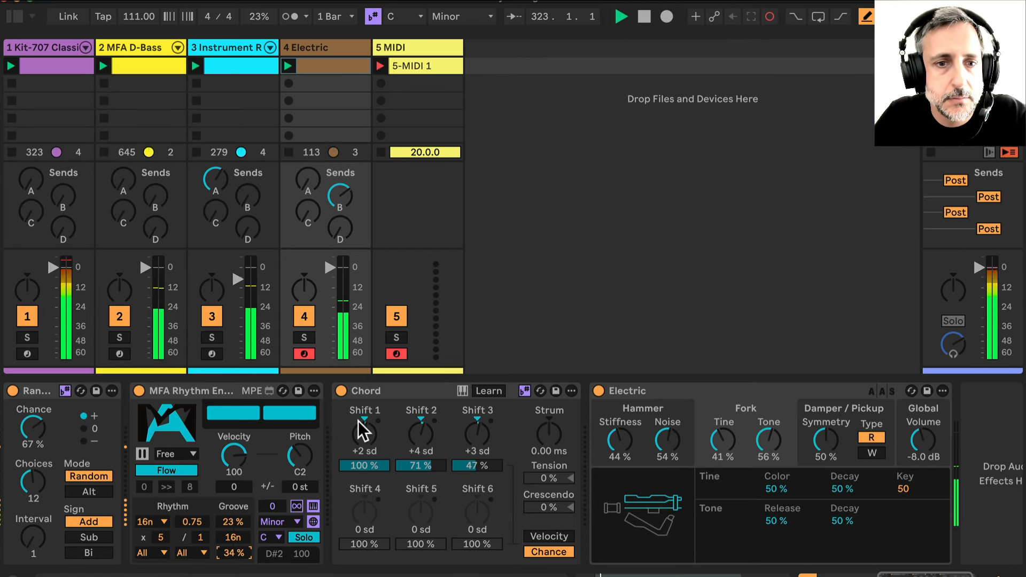
Stop the MIDI track's recording and open the captured clip to review its notes
{"action": "left_click", "coordinate": [385, 150]}
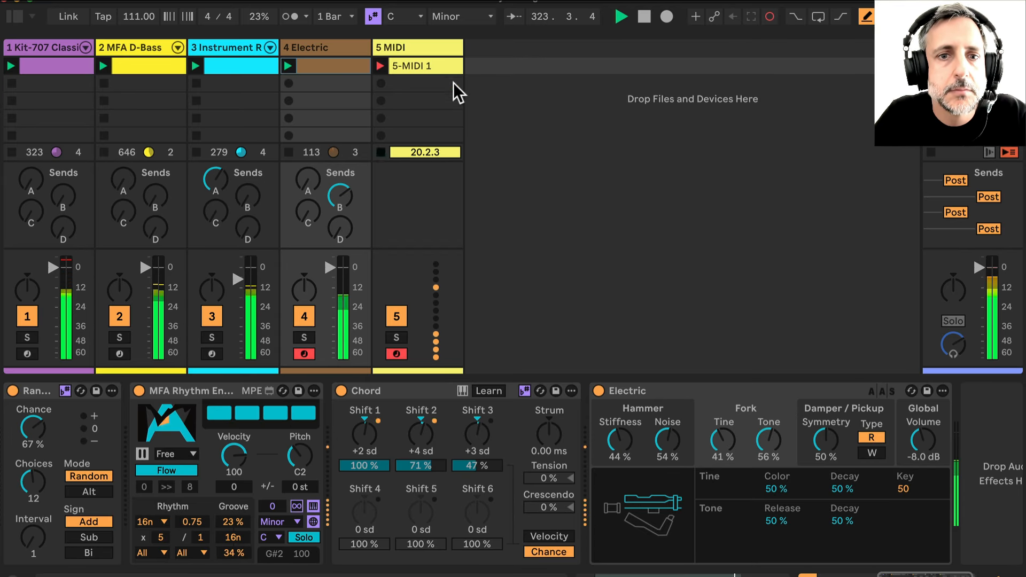
{"action": "double_click", "coordinate": [438, 59]}
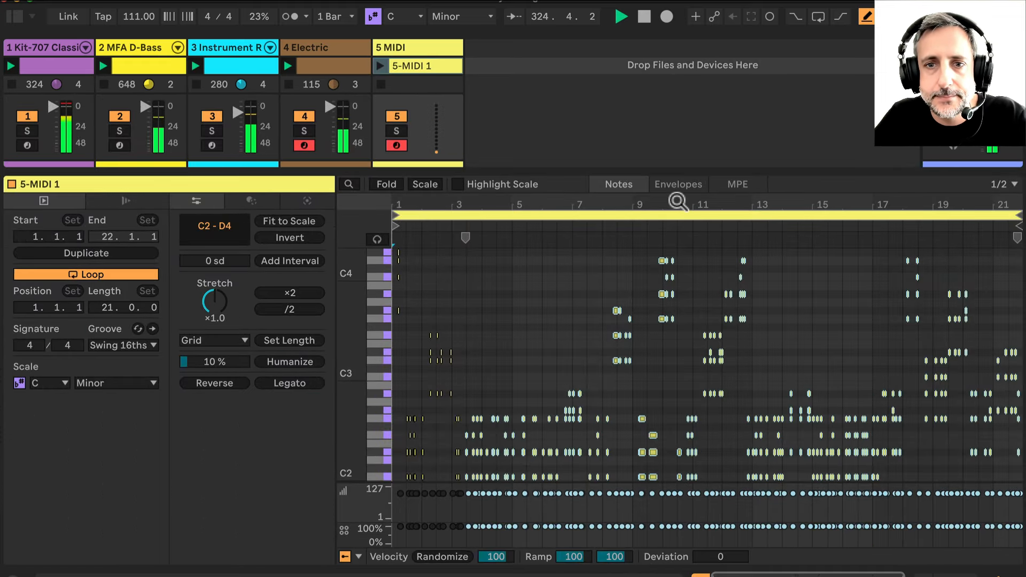
{"action": "mouse_move", "coordinate": [677, 203]}
{"action": "left_mouse_down"}
{"action": "mouse_move", "coordinate": [677, 262]}
{"action": "mouse_move", "coordinate": [677, 203]}
{"action": "left_mouse_up"}
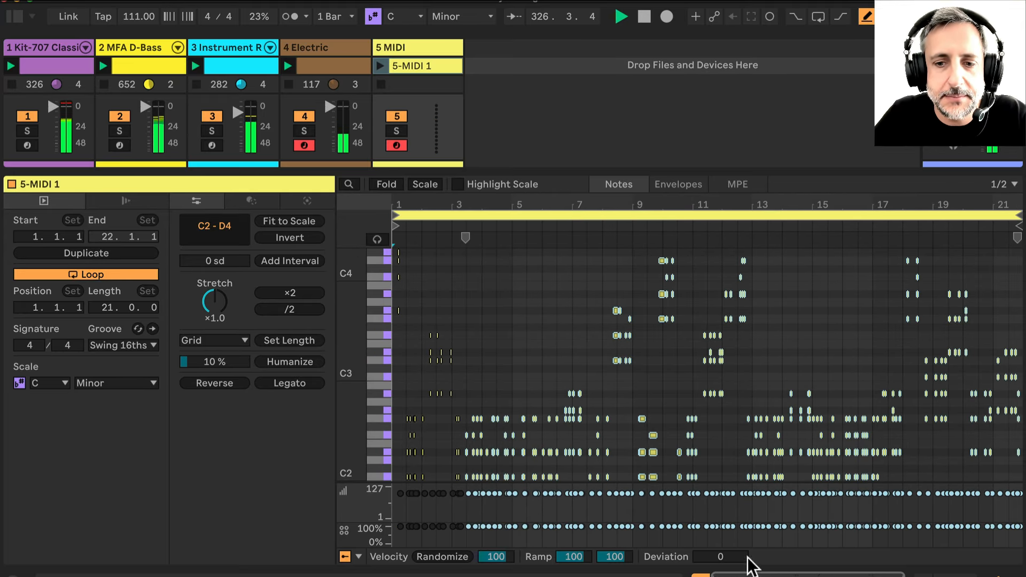
{"action": "left_click", "coordinate": [701, 575]}
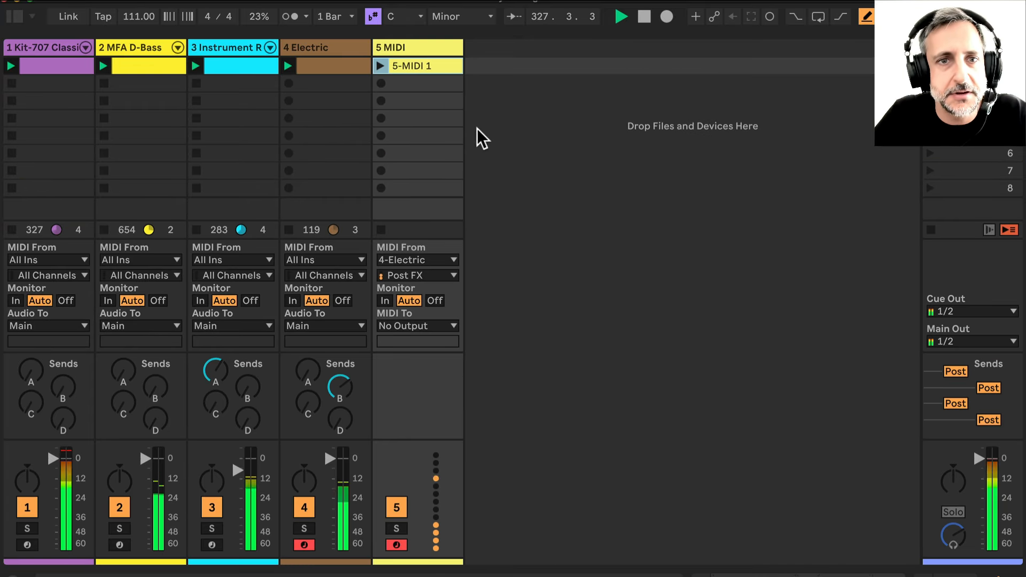